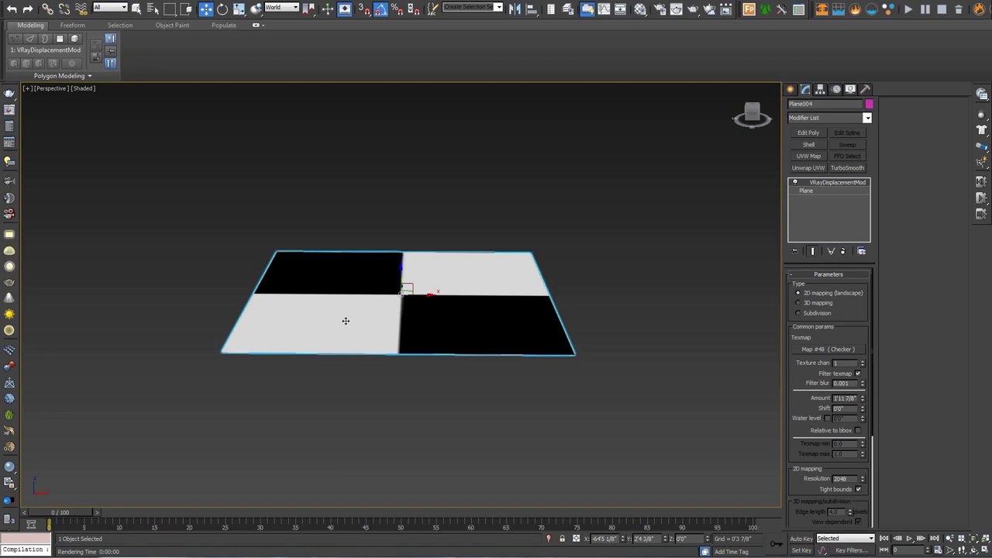
Bring up the PBR Pebbles Wet texture image in Windows Photo Viewer over 3ds Max
key(alt+Tab)
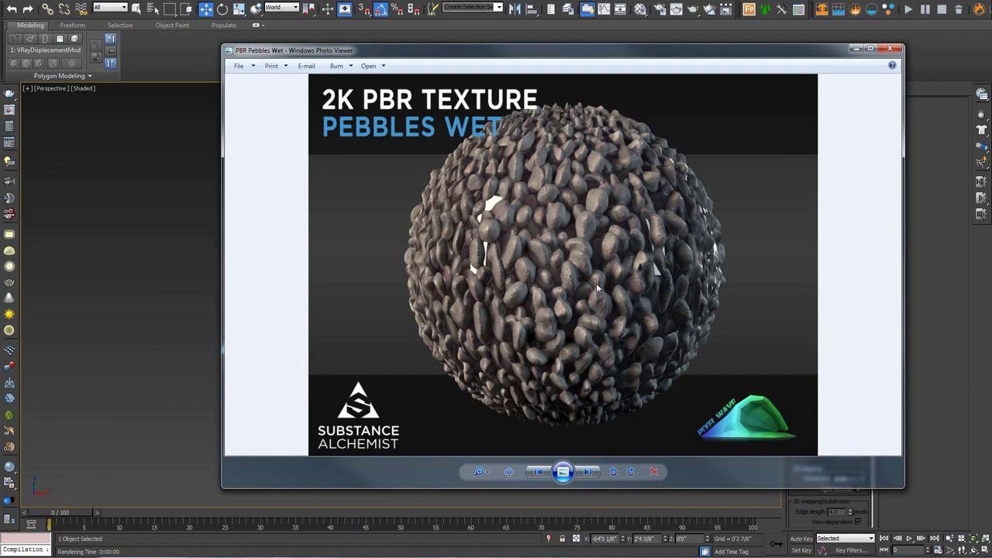
Zoom in and out on the Pebbles Wet texture, then close it to reveal Reference Image 2
scroll(597, 280, up, 2)
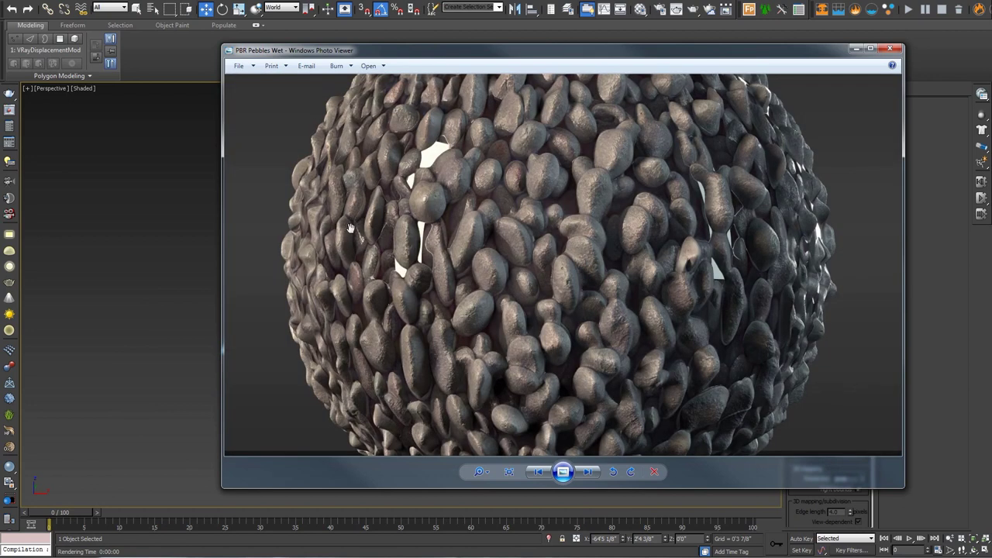
scroll(574, 225, down, 1)
scroll(574, 225, down, 1)
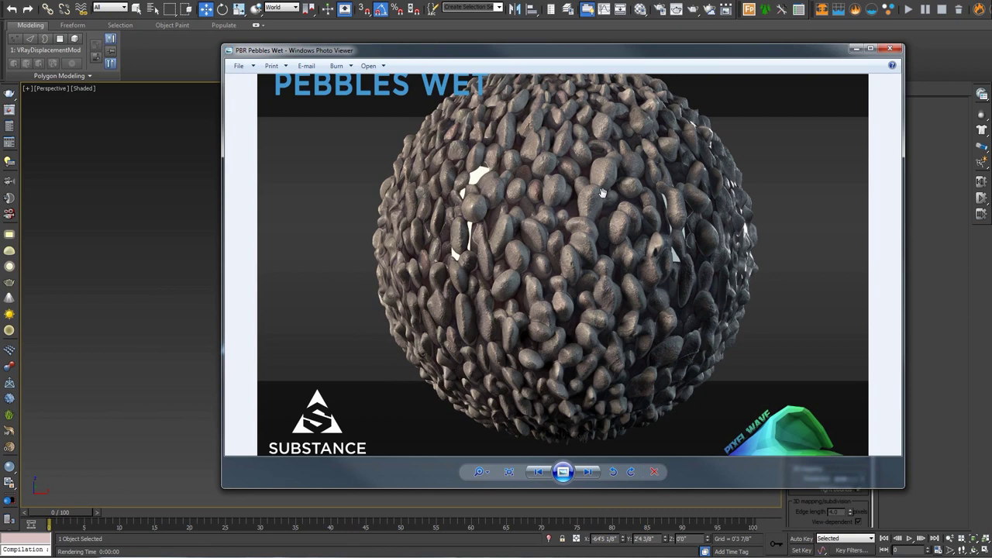
scroll(602, 193, down, 1)
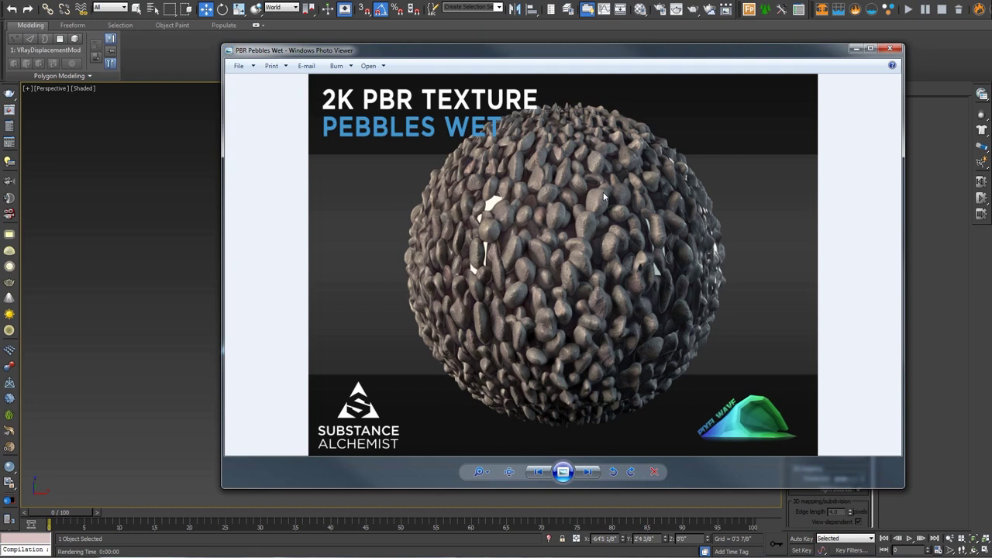
click(890, 48)
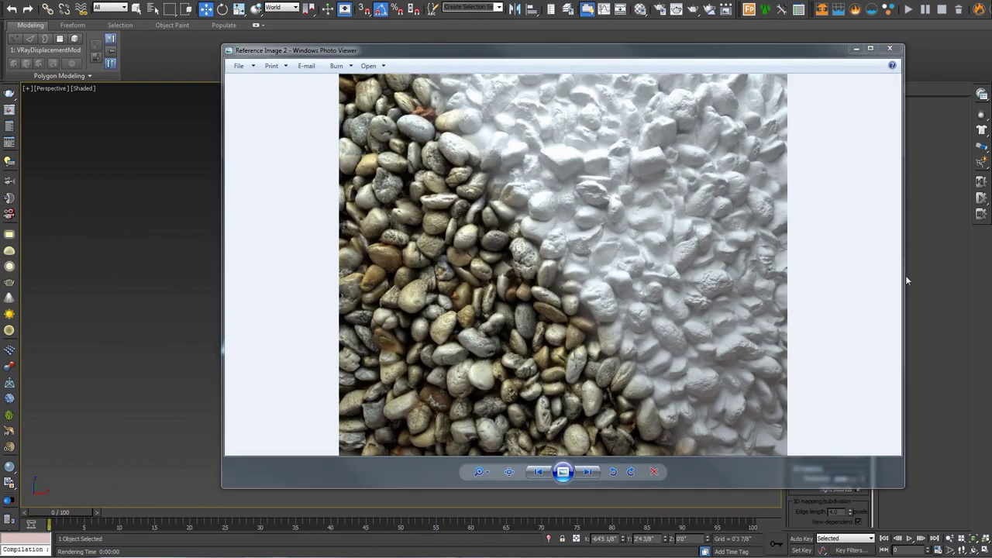
Move the pebbles reference window left and bring the RD-Textures website to the front
drag(658, 55, 558, 56)
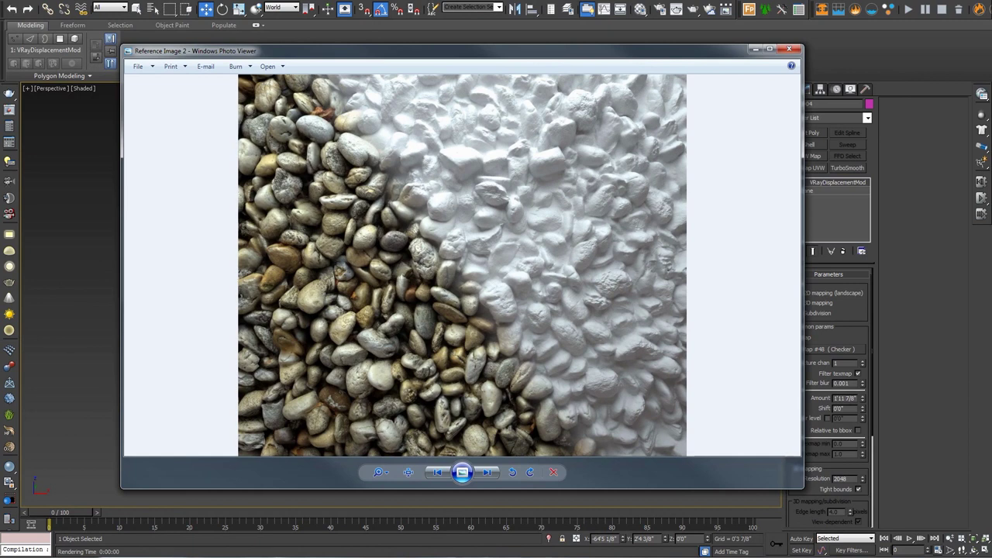
key(alt+Tab)
drag(651, 67, 681, 38)
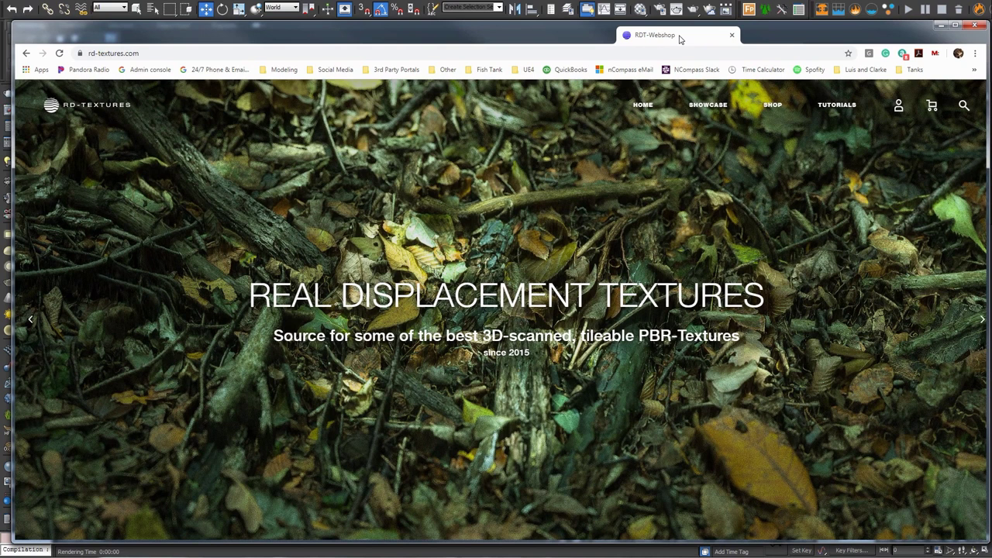
Nudge the RD-Textures browser window aside to expose the rocky sphere and cylinder reference image
drag(680, 39, 991, 31)
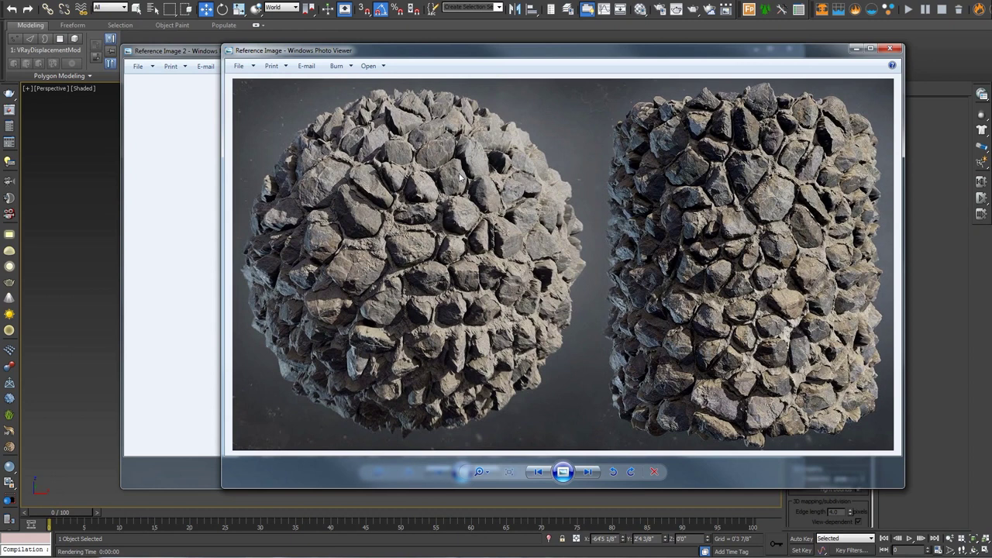
Zoom around the rocky sphere image, then close both Photo Viewer reference images
scroll(466, 127, up, 3)
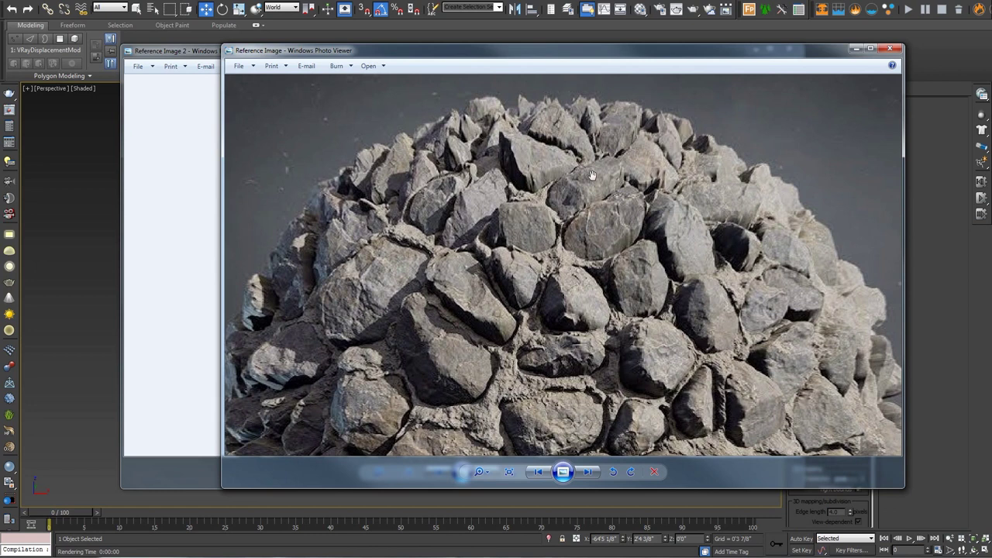
scroll(572, 310, down, 3)
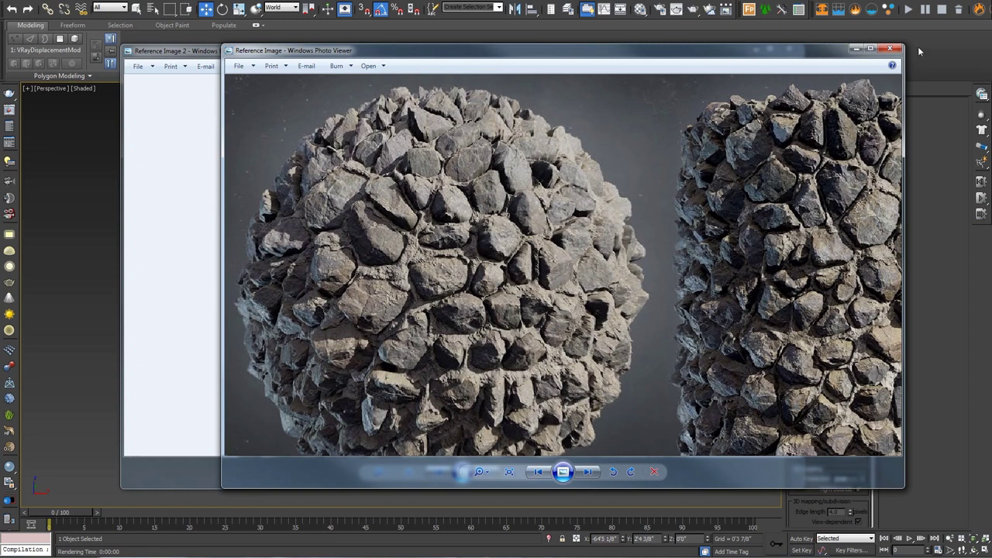
click(892, 49)
click(790, 51)
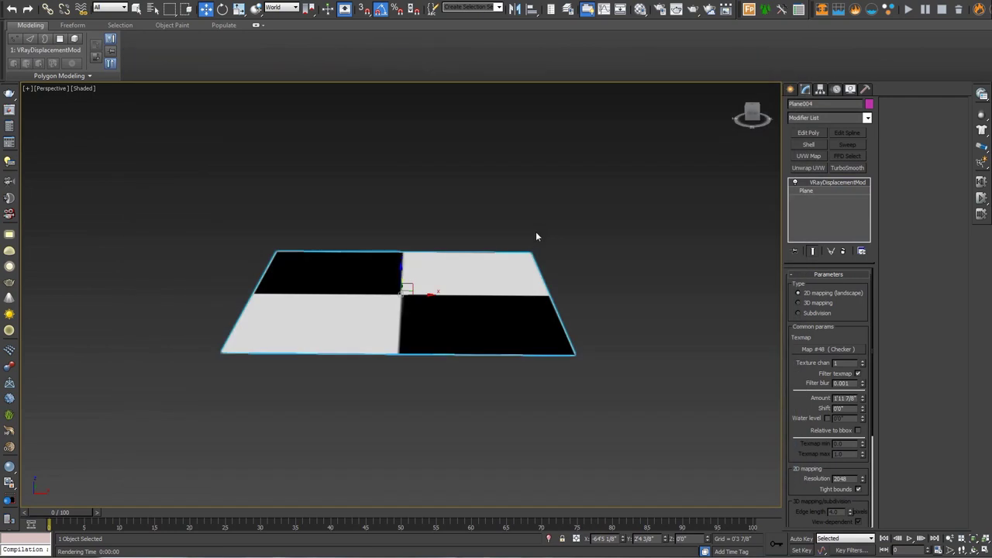
Orbit, pan and zoom around the checker plane, leaving it deselected
alt+middle_drag(526, 252, 511, 250)
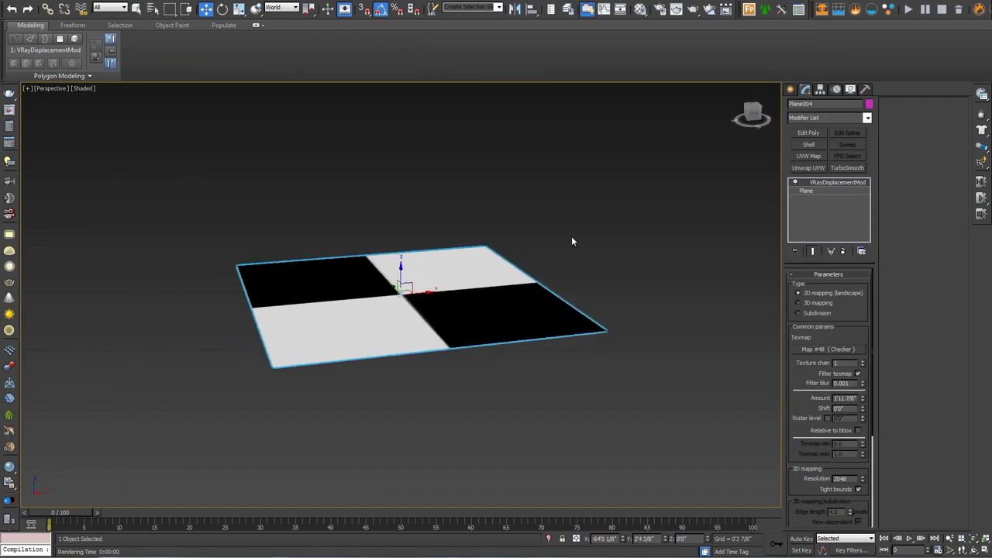
scroll(458, 285, up, 4)
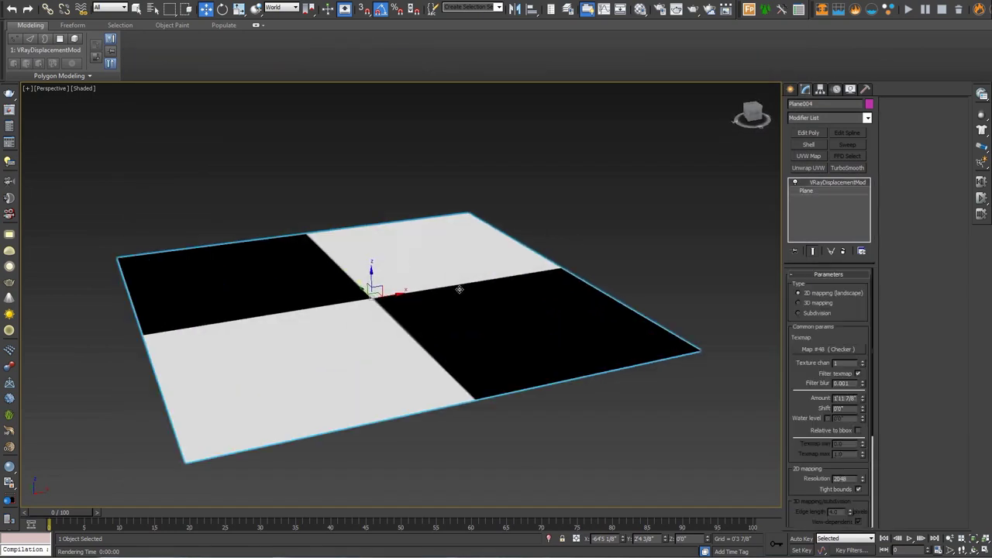
middle_drag(459, 290, 483, 266)
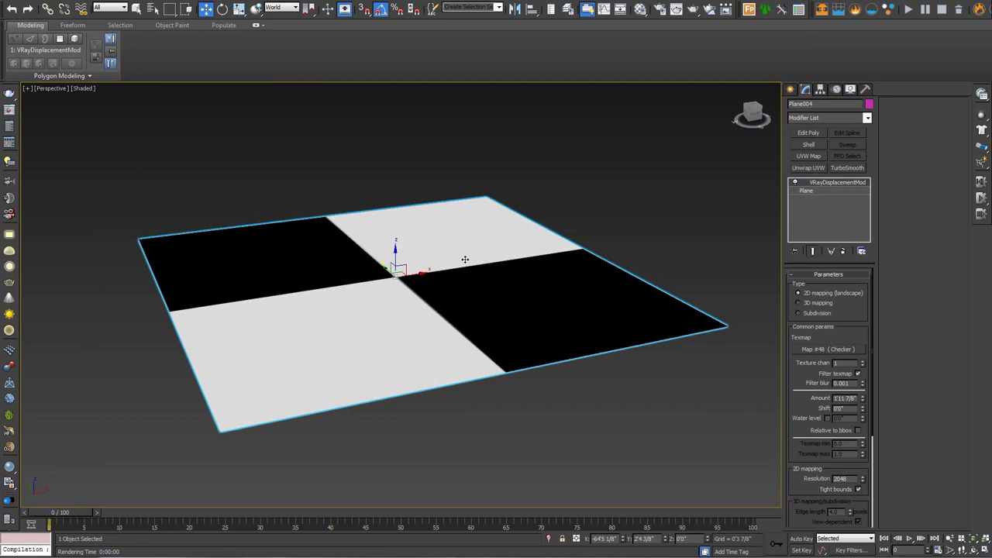
click(543, 218)
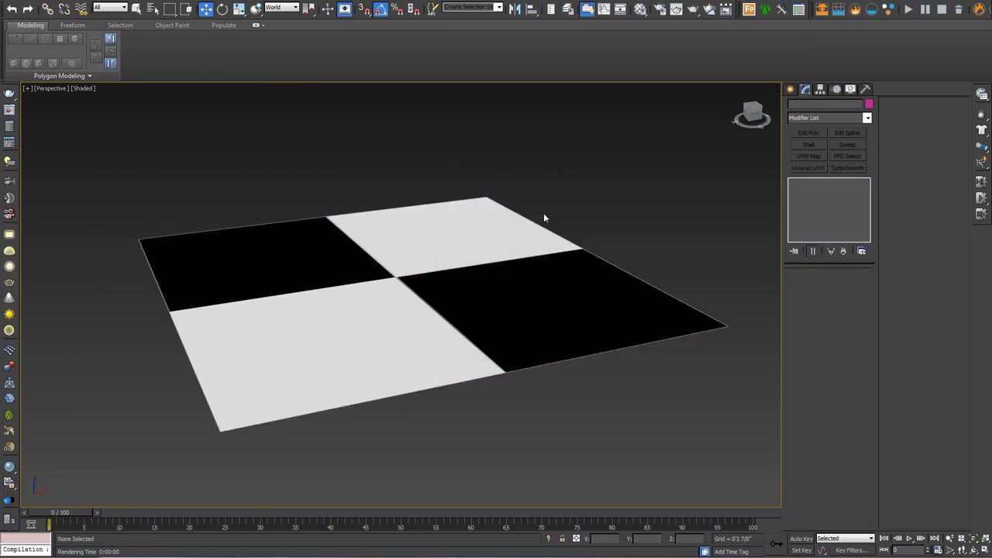
scroll(543, 213, down, 5)
scroll(345, 324, up, 4)
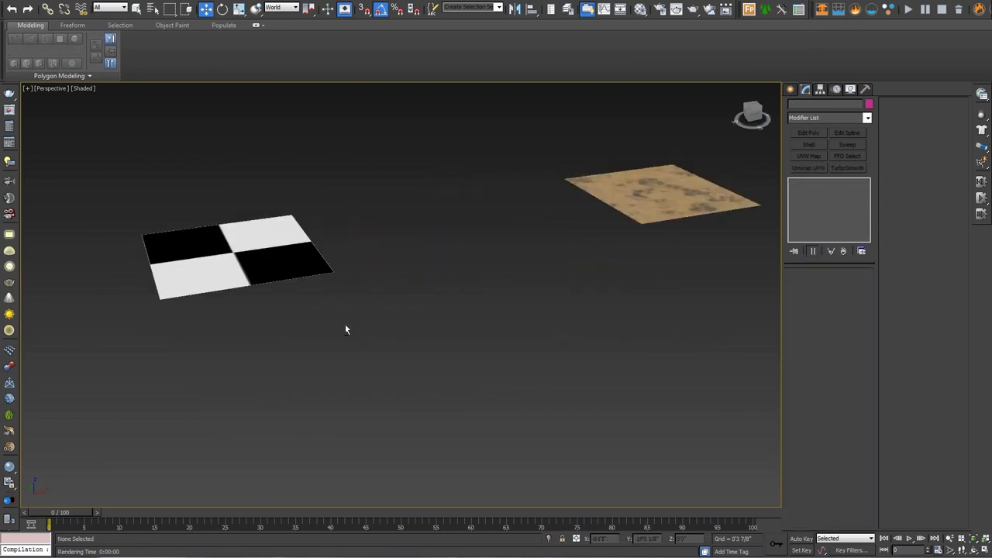
scroll(345, 329, up, 2)
Hide cameras by category in the Display panel and frame the selected checker plane close up
click(851, 88)
middle_drag(294, 379, 501, 271)
click(441, 241)
scroll(441, 241, up, 3)
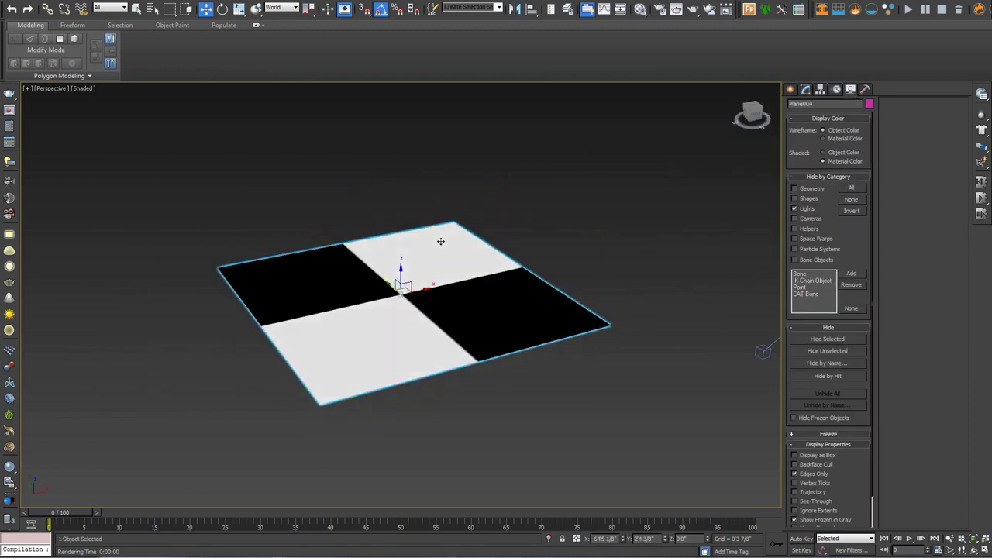
click(795, 218)
middle_drag(514, 268, 483, 268)
scroll(535, 250, up, 3)
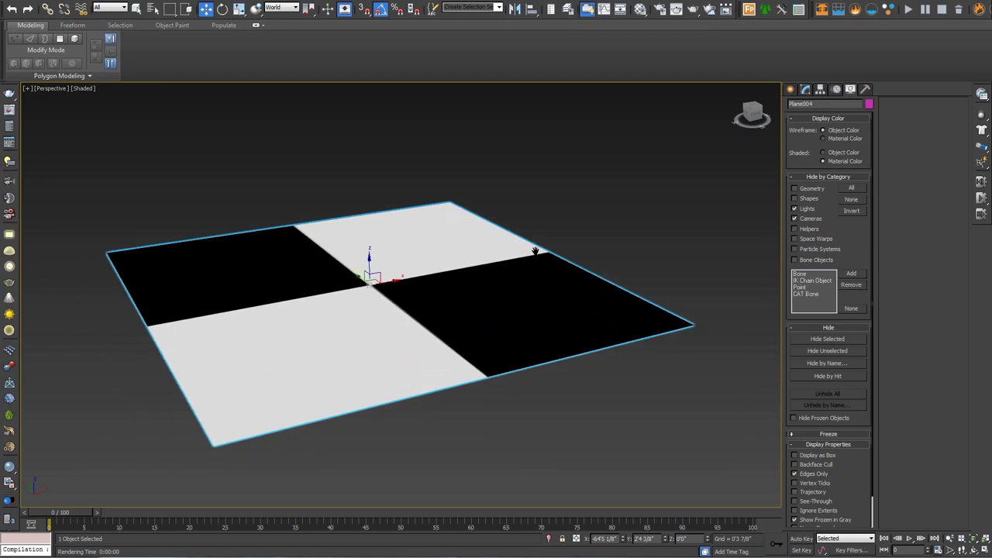
middle_drag(535, 251, 546, 244)
Render the displaced checker plane in the V-Ray frame buffer
click(696, 10)
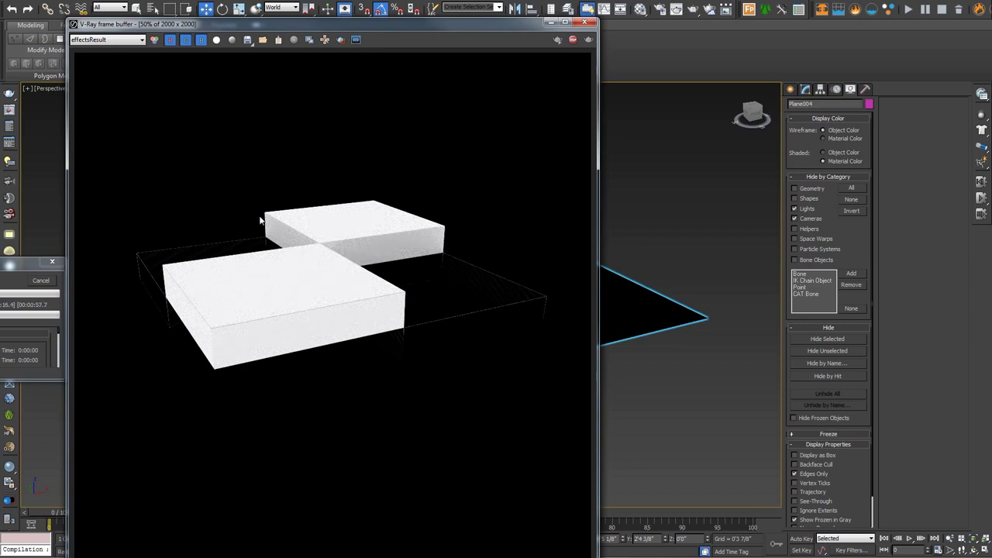
key(ctrl+alt+s)
drag(84, 60, 594, 555)
drag(450, 226, 477, 225)
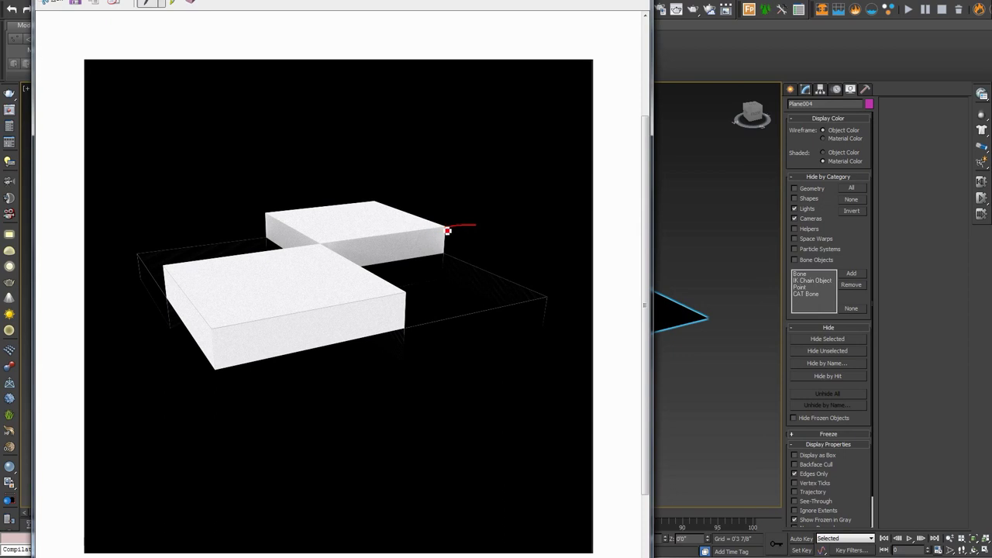
drag(447, 231, 452, 233)
drag(546, 330, 241, 400)
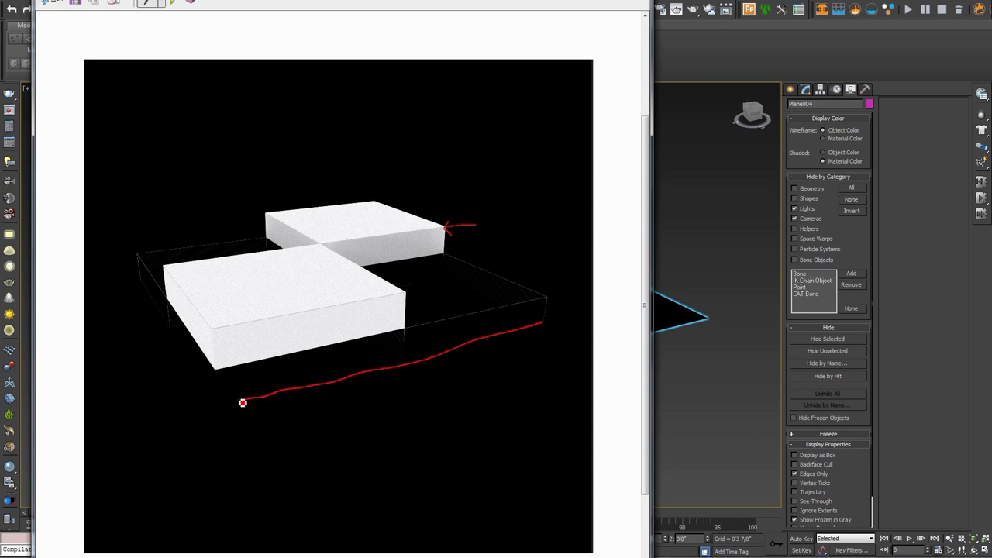
mouse_move(401, 332)
mouse_down()
mouse_move(402, 365)
mouse_move(522, 334)
mouse_move(545, 307)
mouse_up()
mouse_move(138, 262)
mouse_down()
mouse_move(143, 288)
mouse_move(171, 320)
mouse_up()
drag(578, 326, 551, 329)
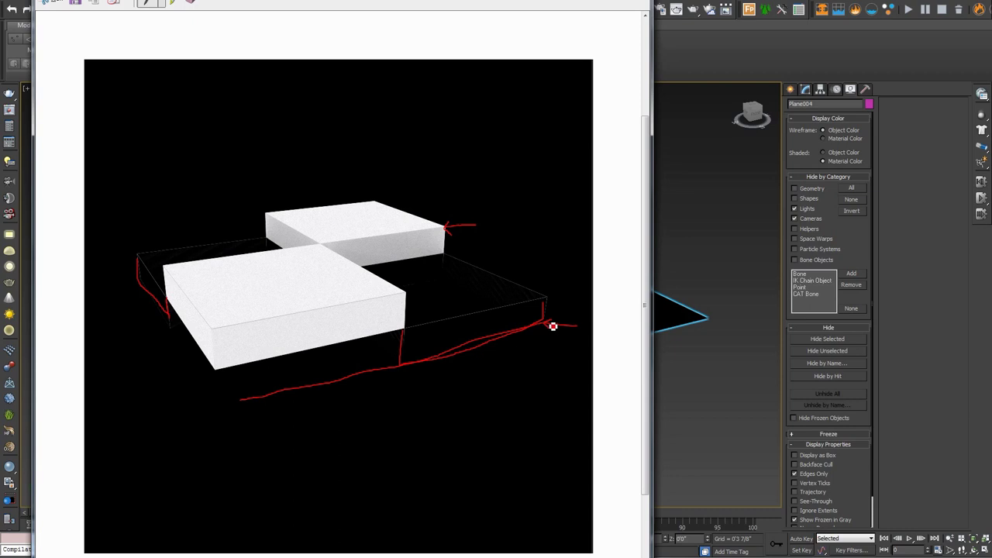
drag(444, 253, 489, 251)
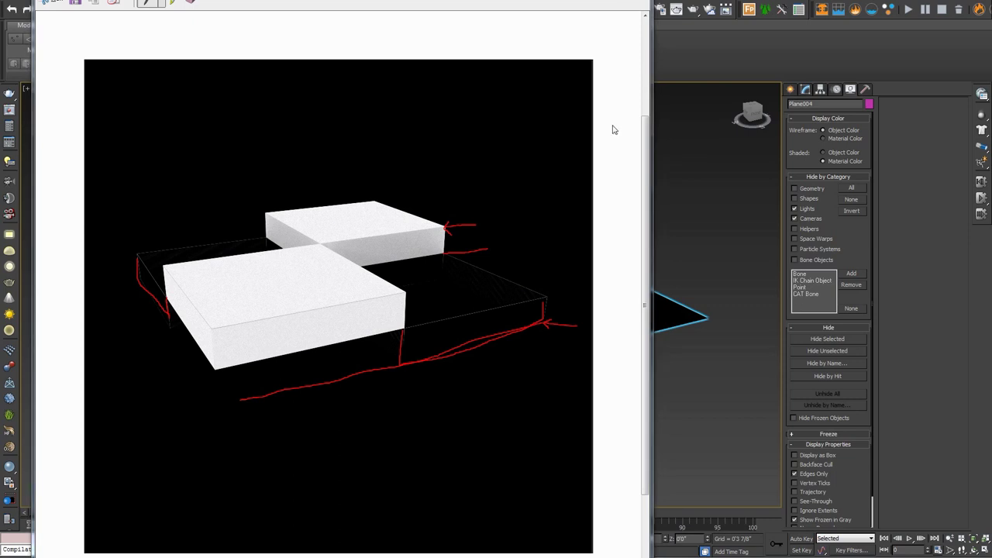
key(alt+F4)
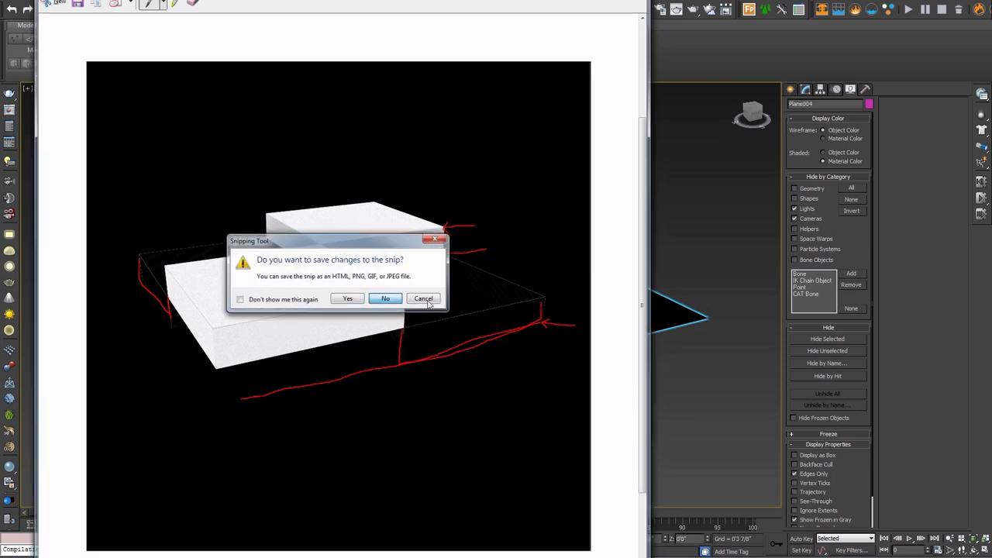
key(Return)
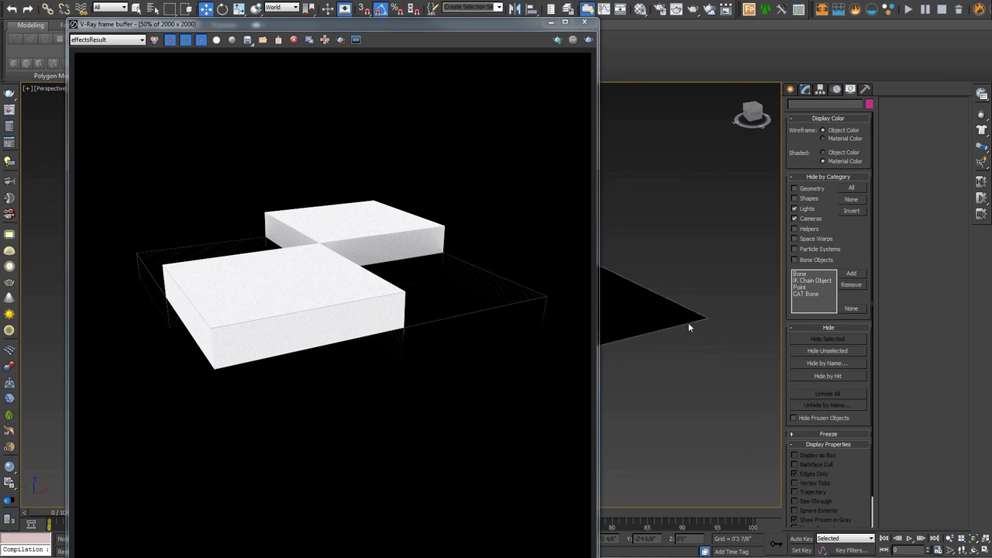
Close the render, select the desert terrain plane and view it through the 01 Desert floor camera
click(584, 22)
click(594, 279)
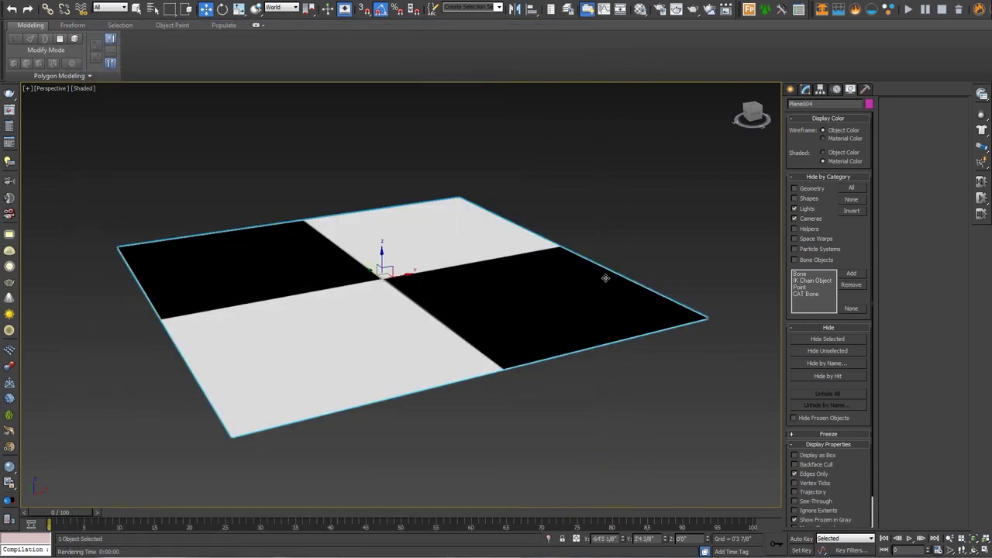
scroll(605, 278, down, 8)
click(576, 279)
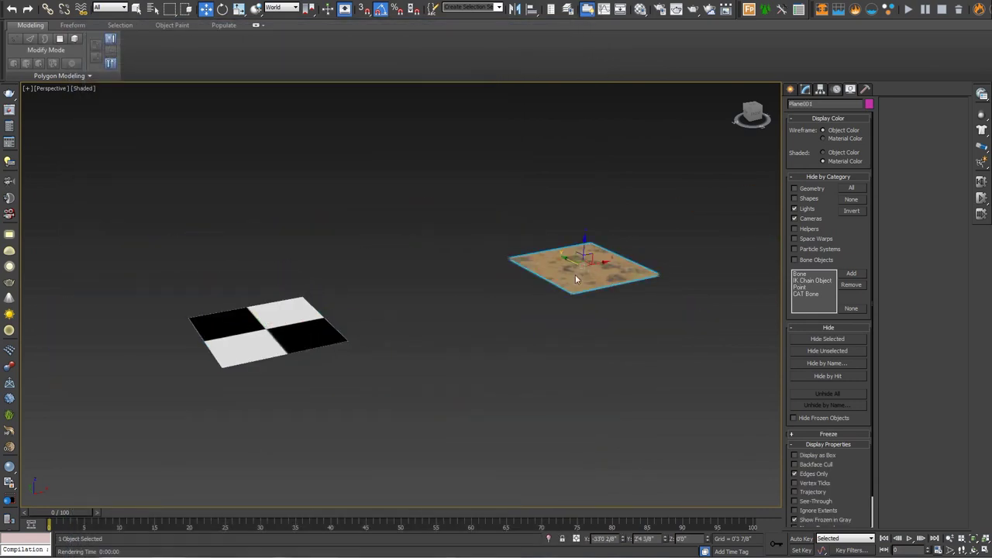
key(c)
double_click(479, 199)
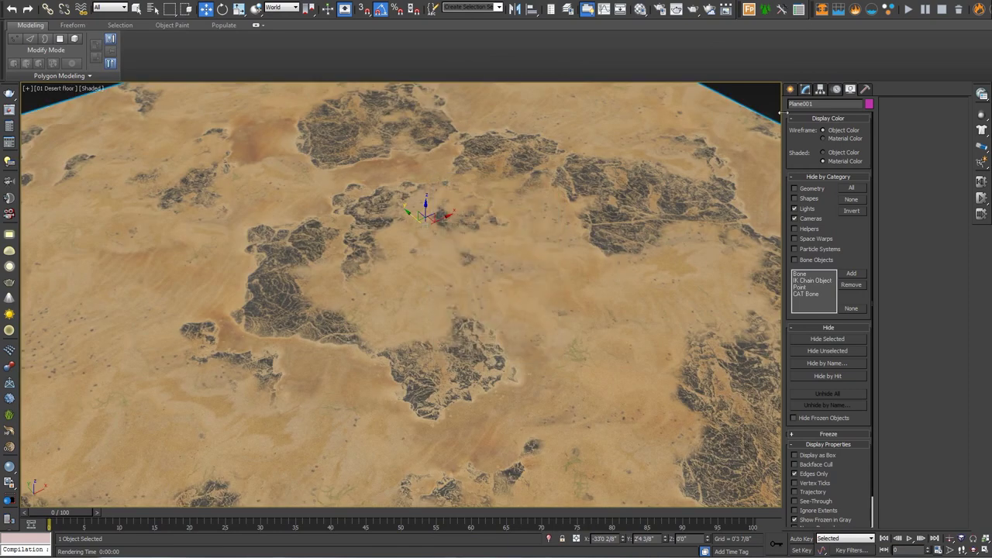
click(806, 90)
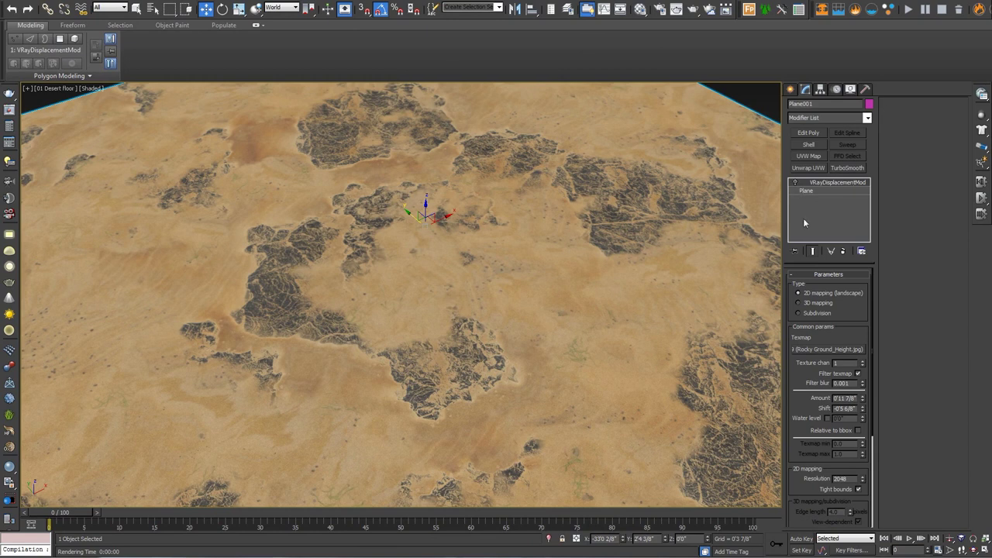
Dolly the desert floor camera, test-render it, then return to an overhead perspective view
click(950, 539)
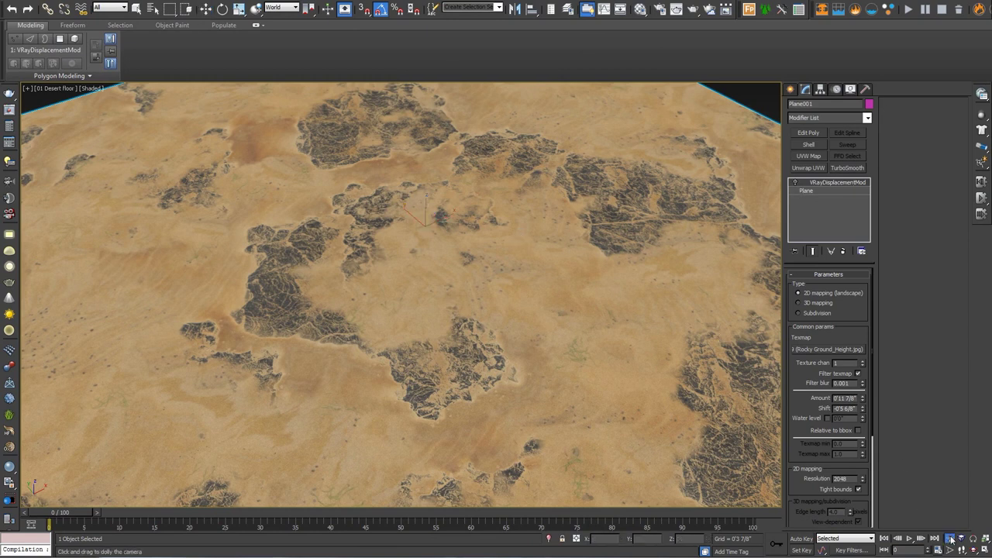
drag(484, 295, 484, 315)
right_click(485, 315)
right_click(485, 315)
click(515, 408)
click(585, 24)
key(p)
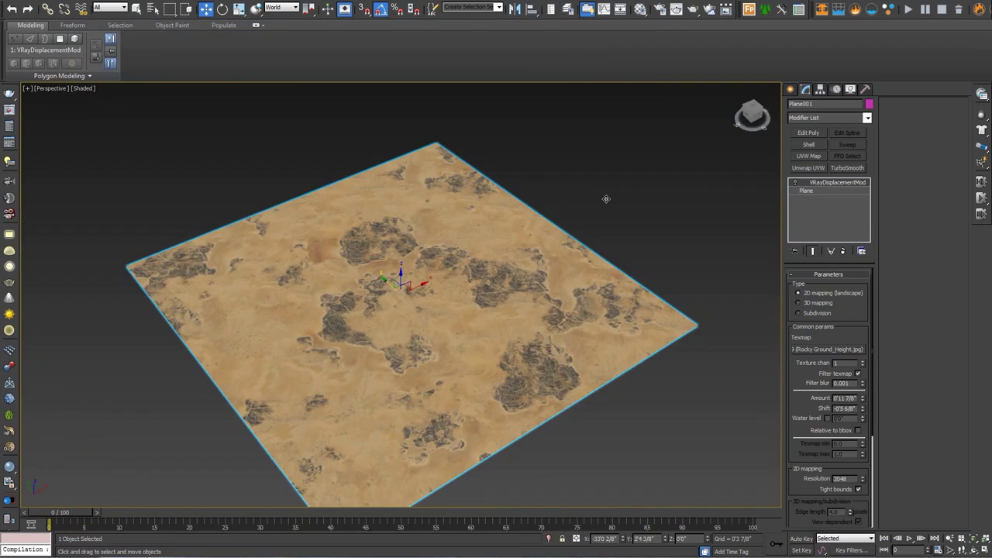
alt+middle_drag(574, 194, 473, 273)
View through the 01 Desert floor camera and render the terrain in the V-Ray frame buffer
key(c)
double_click(462, 197)
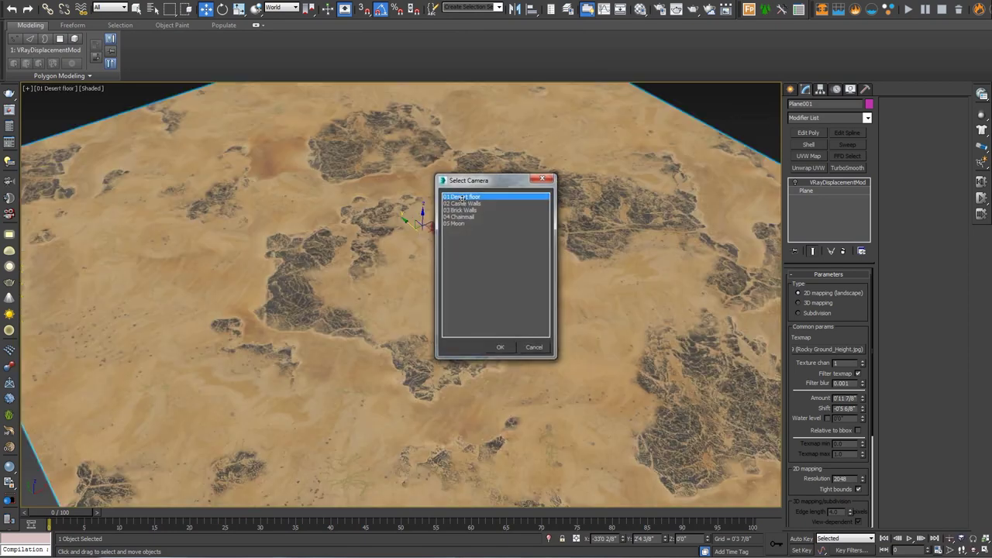
right_click(463, 200)
click(495, 317)
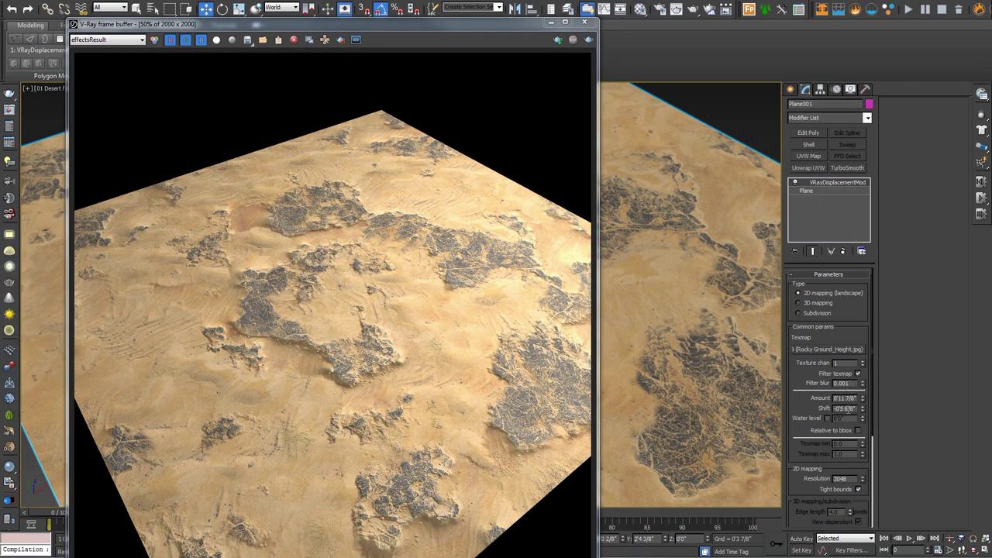
Zero the displacement Shift, re-render the desert terrain, and stop once the relief renders cleanly
right_click(862, 409)
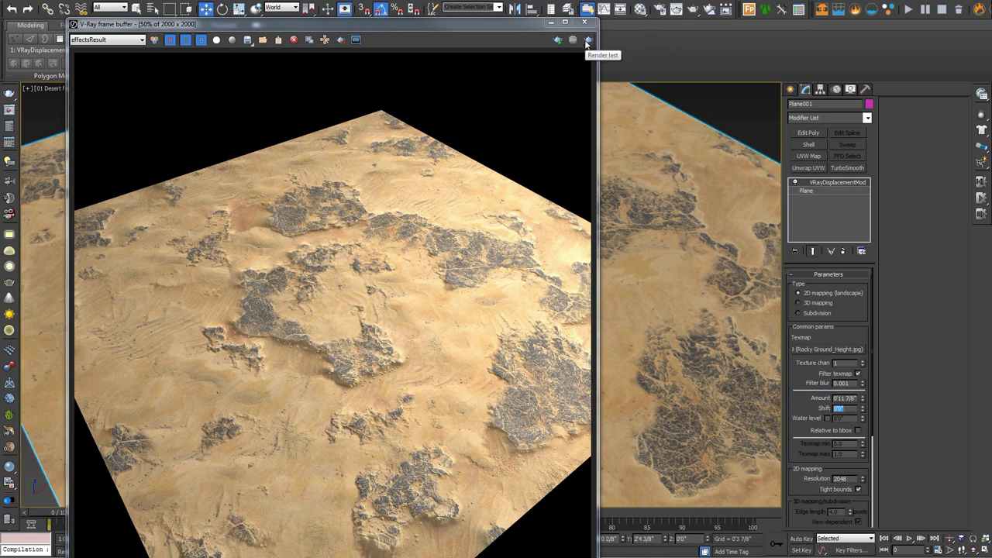
click(587, 40)
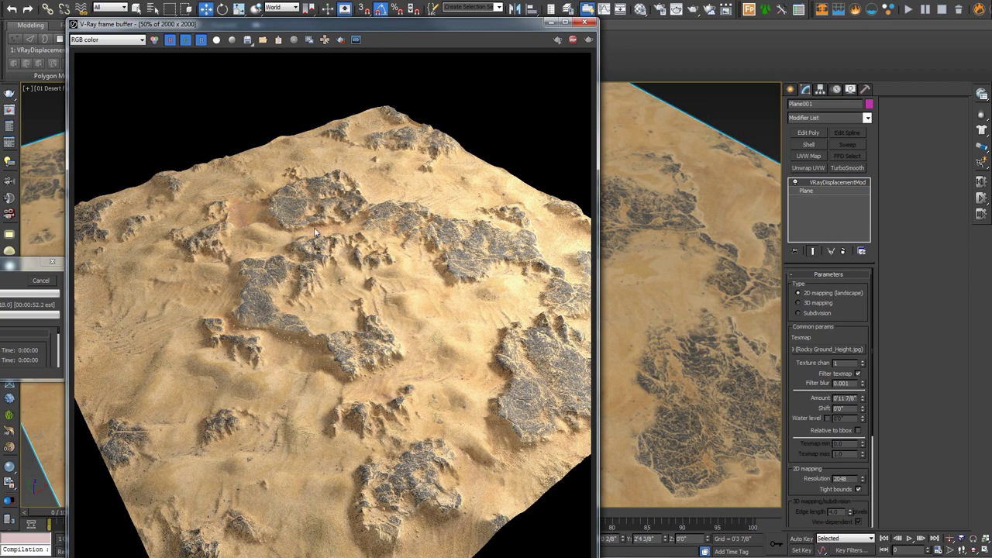
click(571, 45)
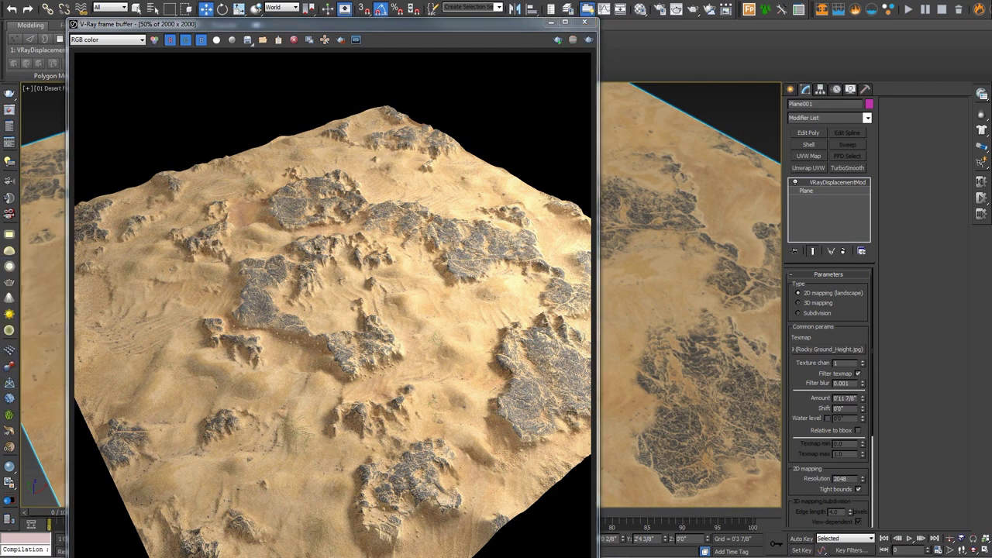
Back in Photoshop, undo the merge and delete the old Levels 1 adjustment layer
key(alt+Tab)
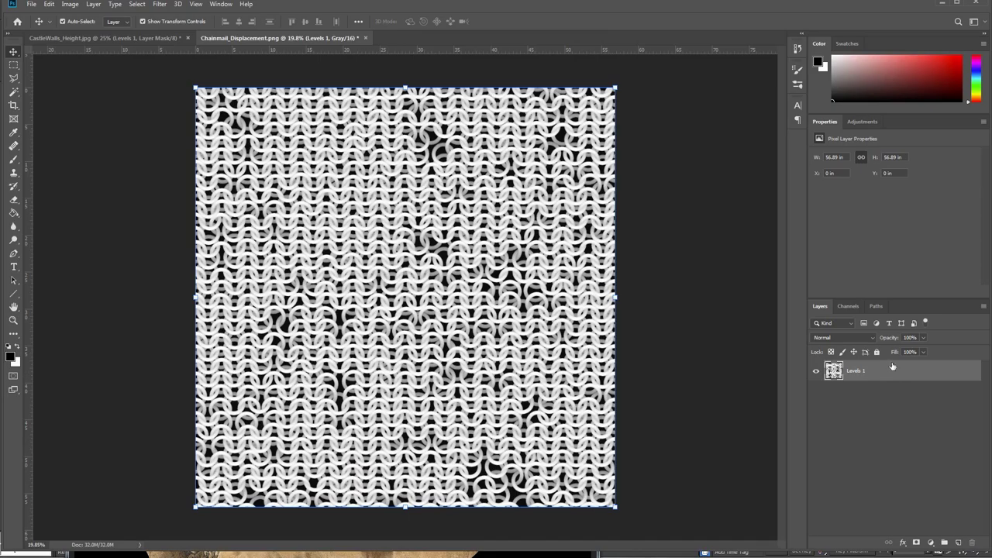
key(ctrl+z)
key(ctrl+z)
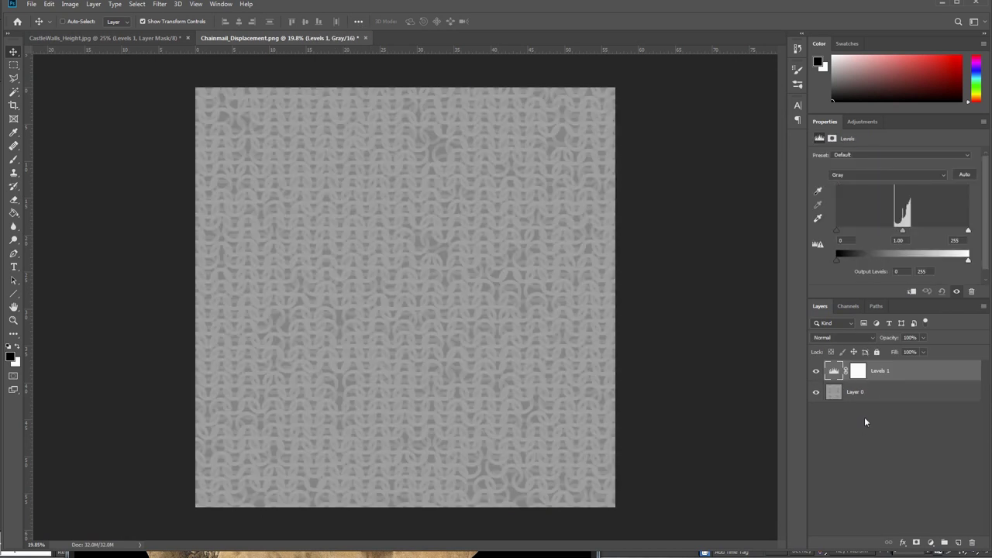
click(971, 542)
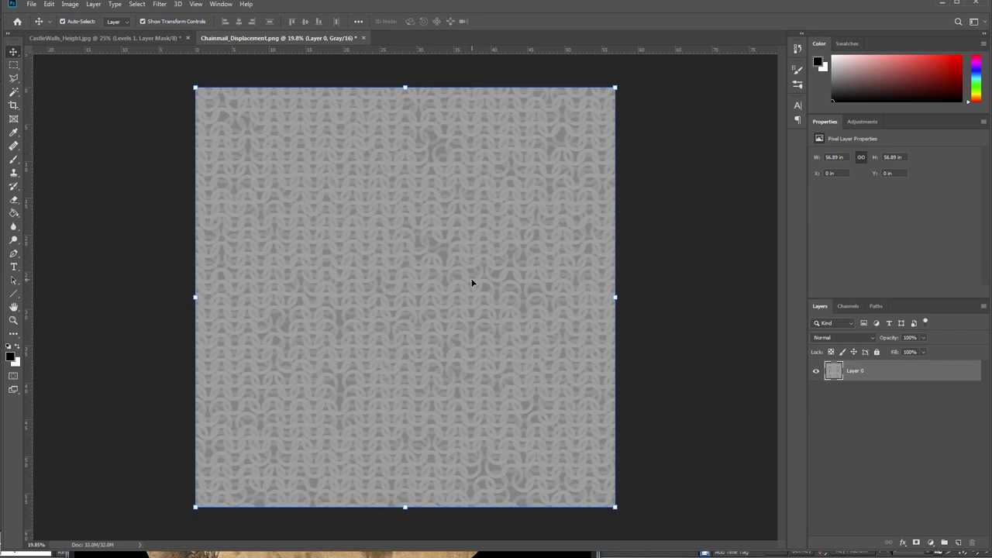
alt+scroll(428, 282, up, 3)
alt+scroll(432, 283, down, 3)
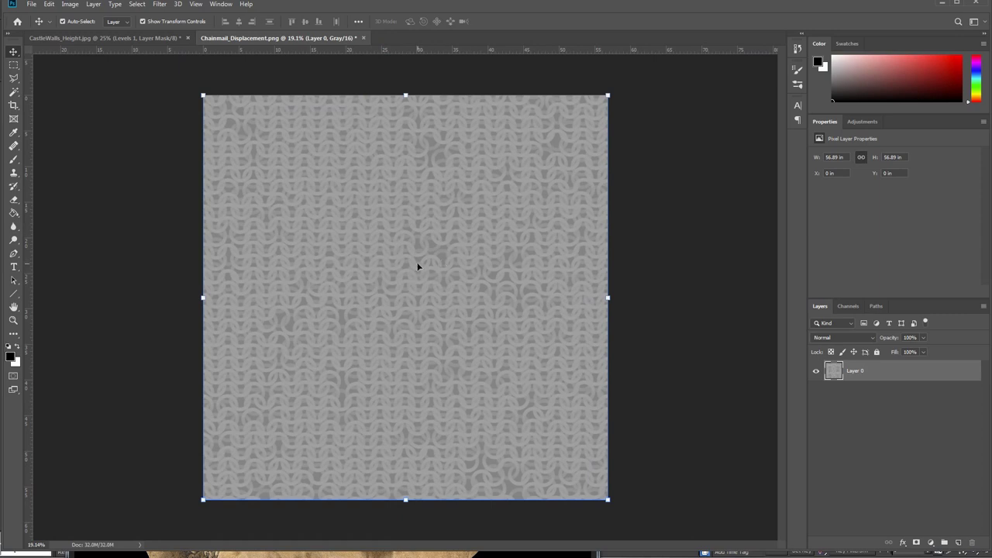
alt+scroll(418, 266, up, 5)
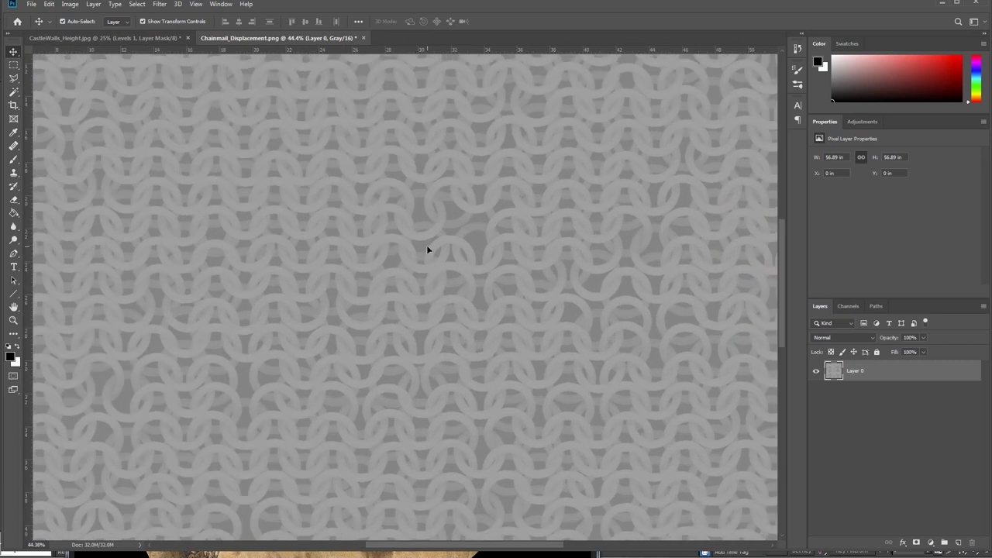
Add a new Levels adjustment layer with input levels 112 and 143
click(933, 542)
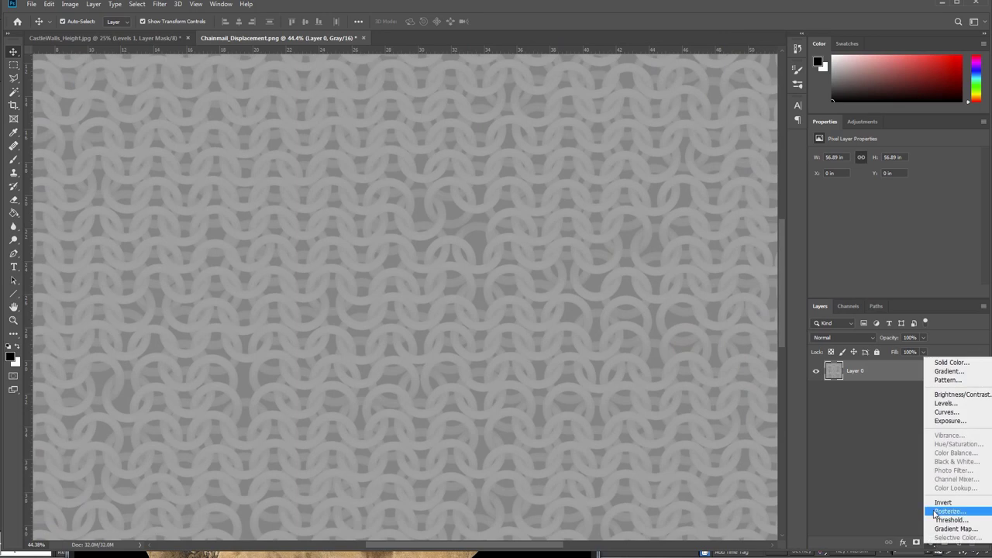
click(942, 408)
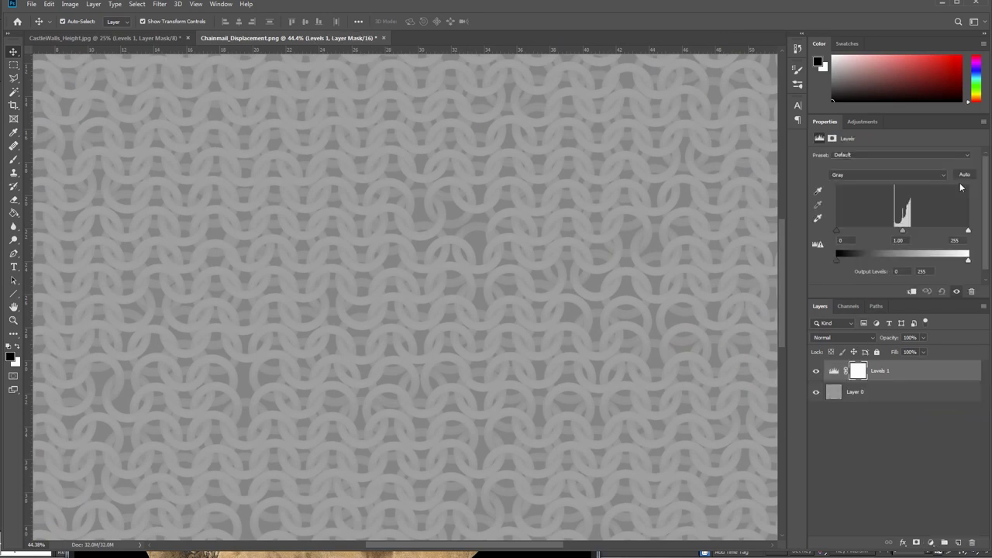
drag(837, 231, 891, 231)
drag(968, 231, 895, 231)
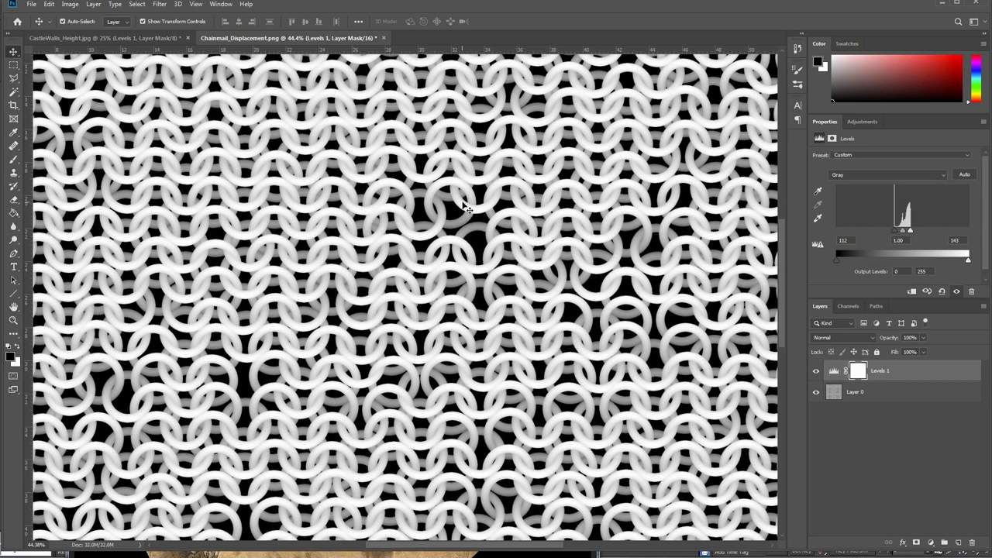
alt+scroll(462, 235, down, 5)
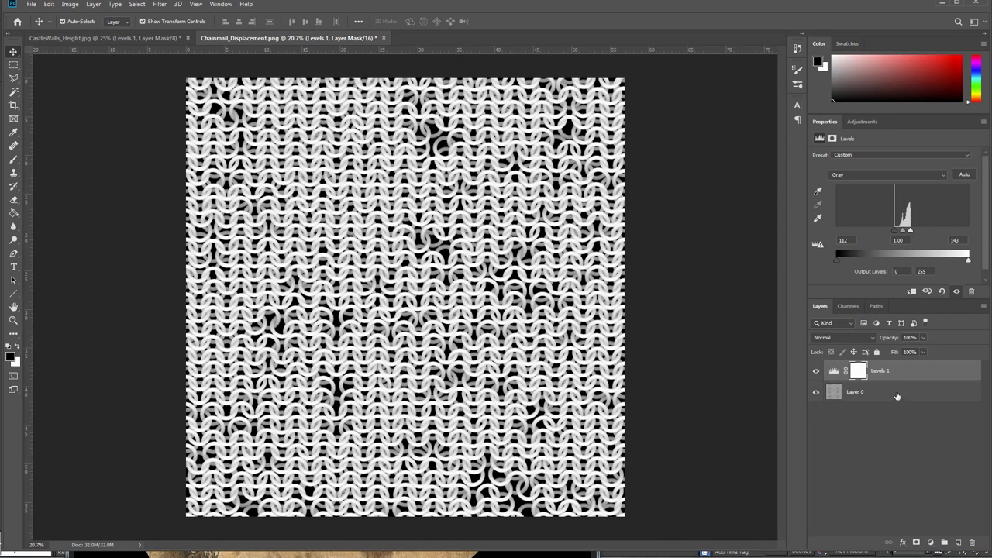
Merge Levels into the chainmail image, then invert it twice to keep white rings on black
key(ctrl+shift+e)
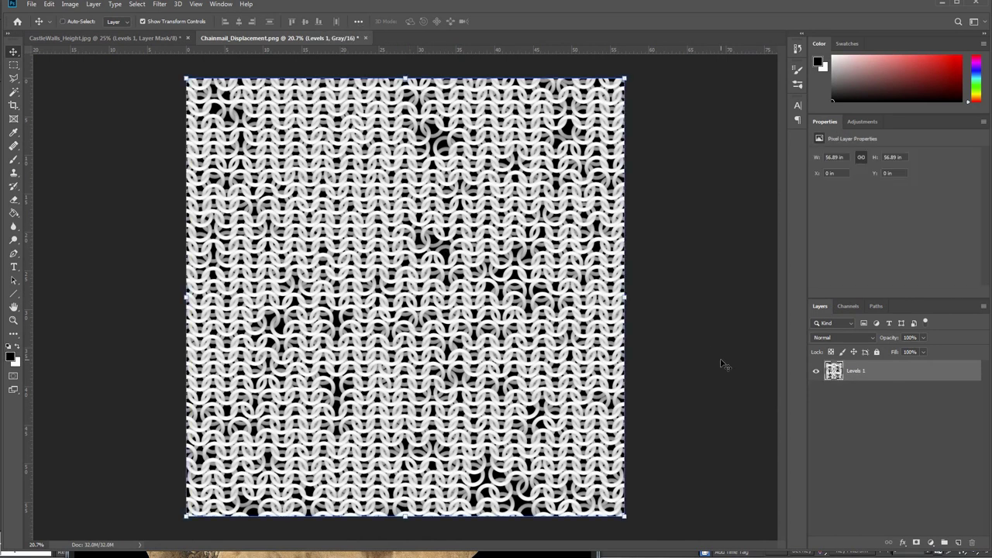
key(ctrl+i)
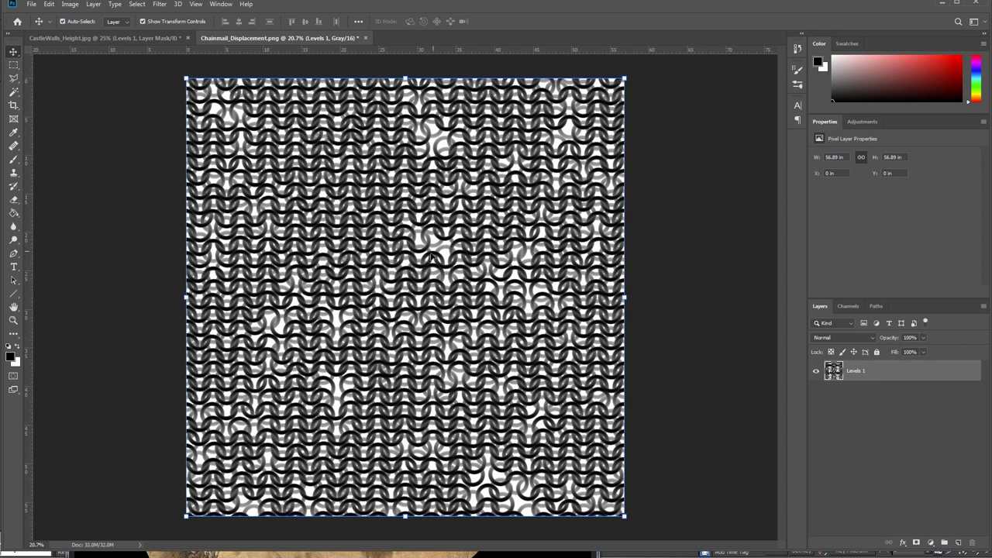
alt+scroll(416, 245, up, 6)
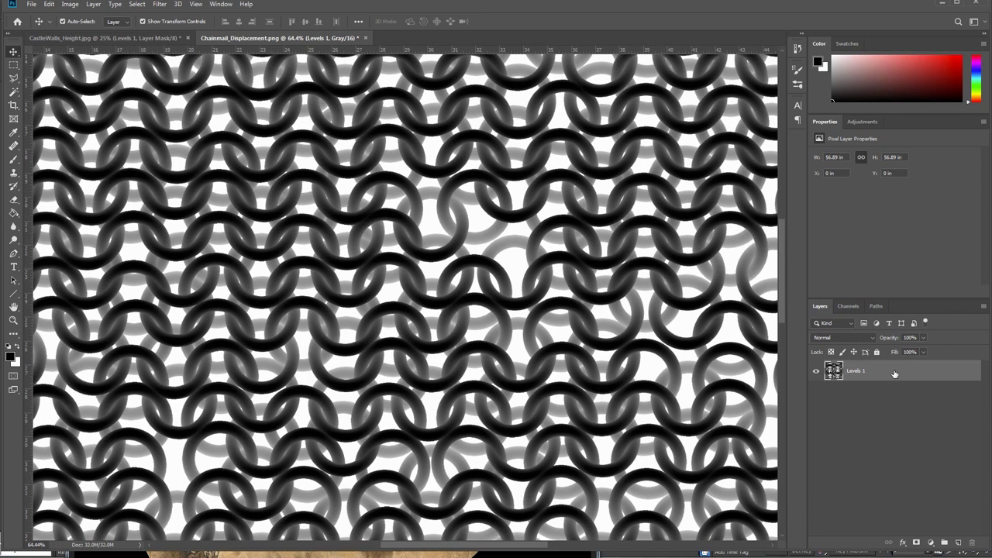
key(ctrl+i)
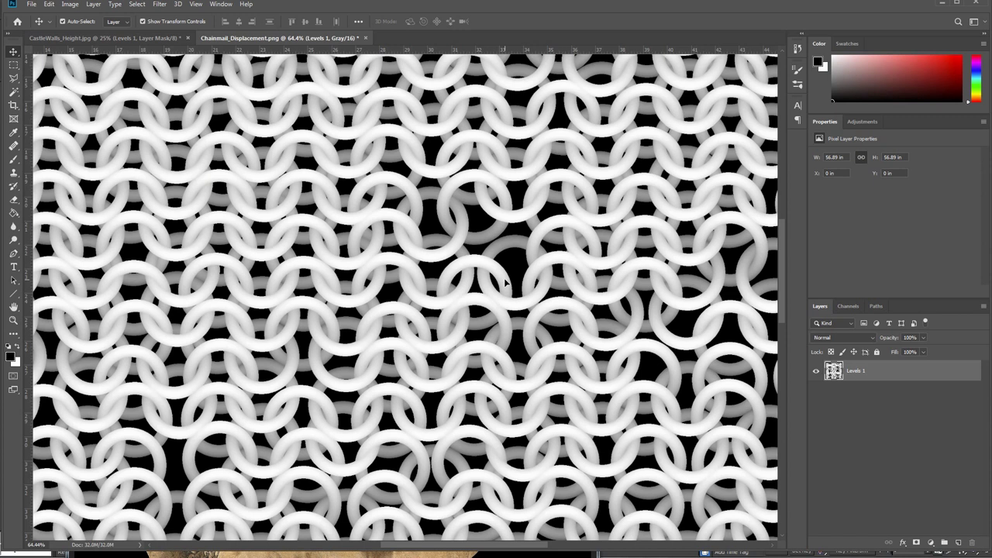
alt+scroll(504, 283, down, 4)
alt+scroll(426, 170, down, 1)
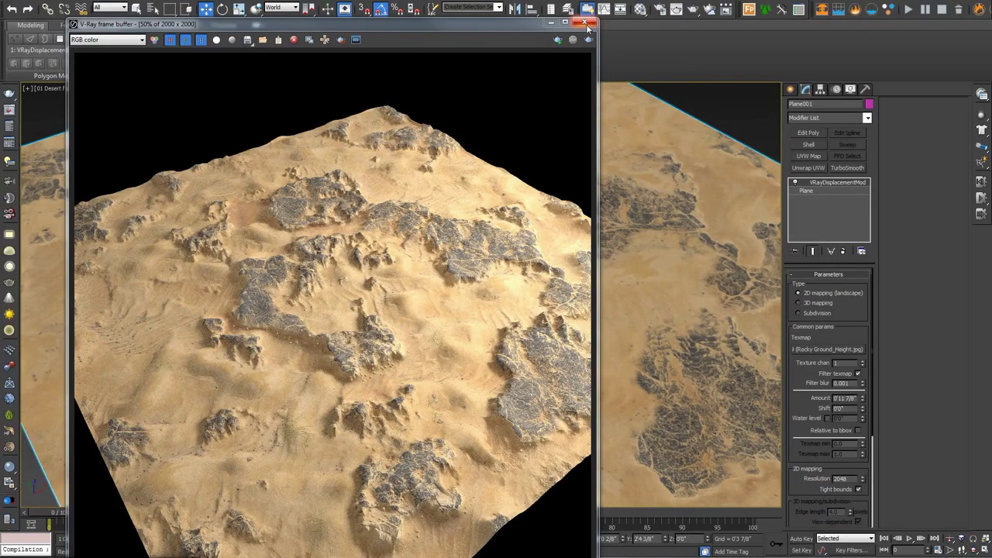
Set the Rocky Ground_Height.jpg bitmap's Blur to 0.01 in the Material Editor and preview it
click(586, 23)
click(640, 9)
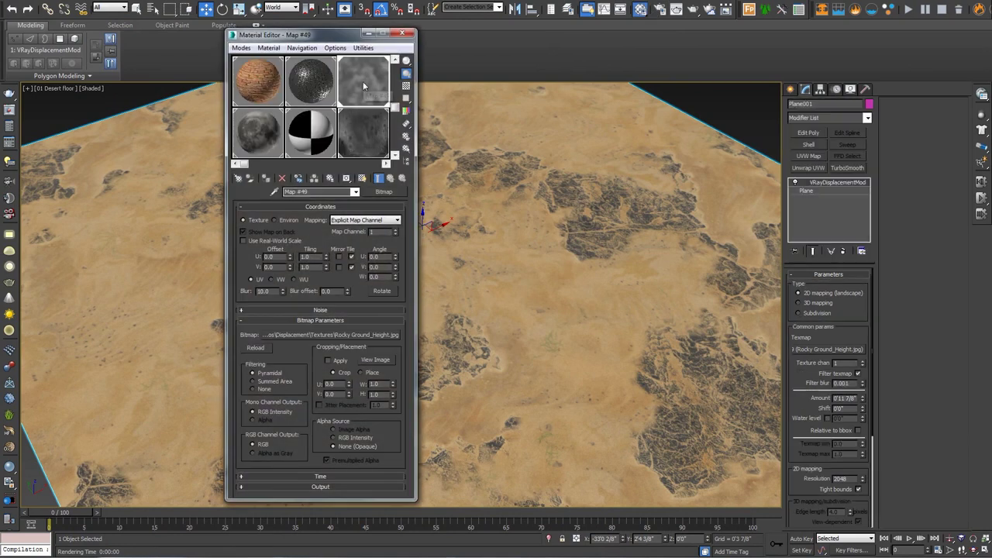
double_click(267, 291)
text(0.01)
key(Return)
click(374, 361)
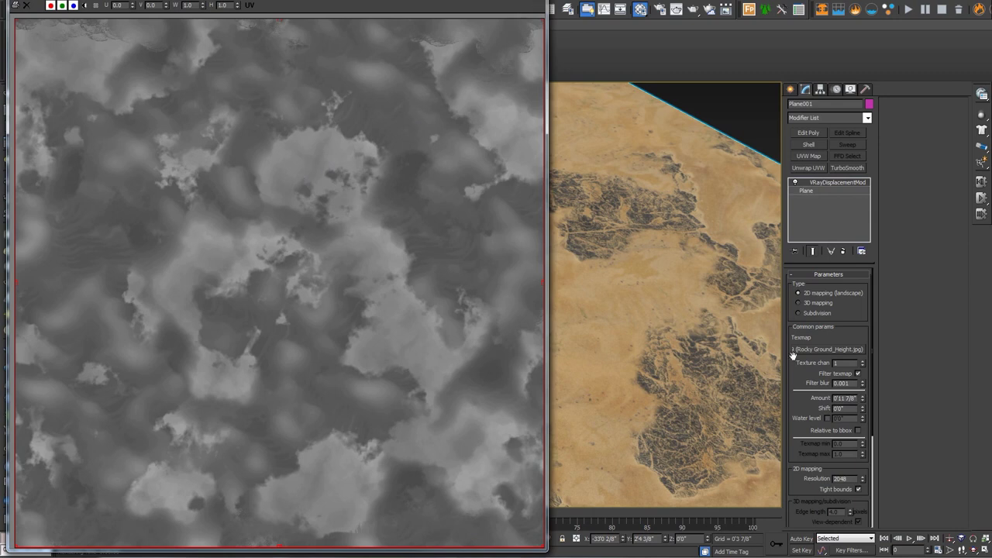
Delete the VRayDisplacementMod from the desert plane
click(593, 157)
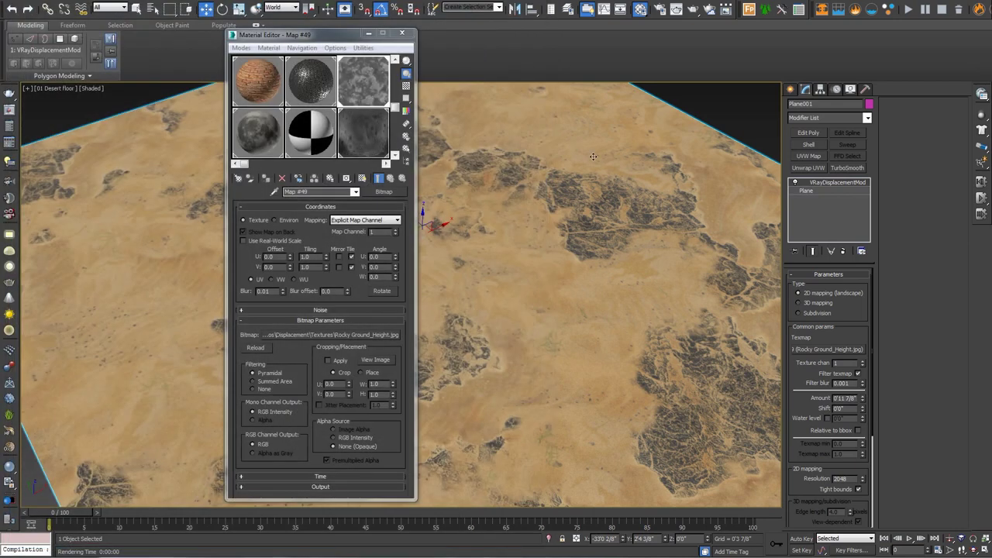
right_click(833, 183)
click(840, 203)
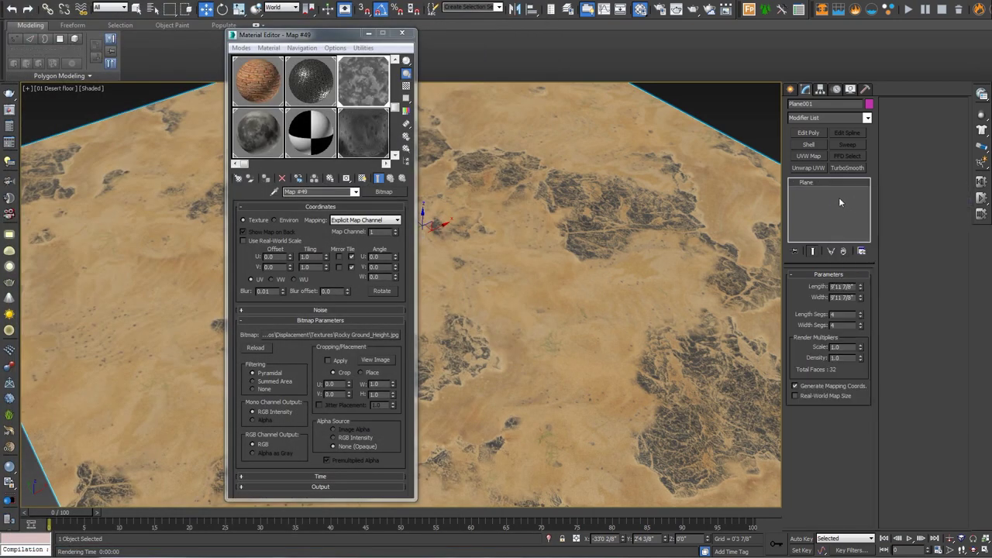
Add a V-Ray Displacement Mod to the desert plane from the Modifiers menu
click(10, 399)
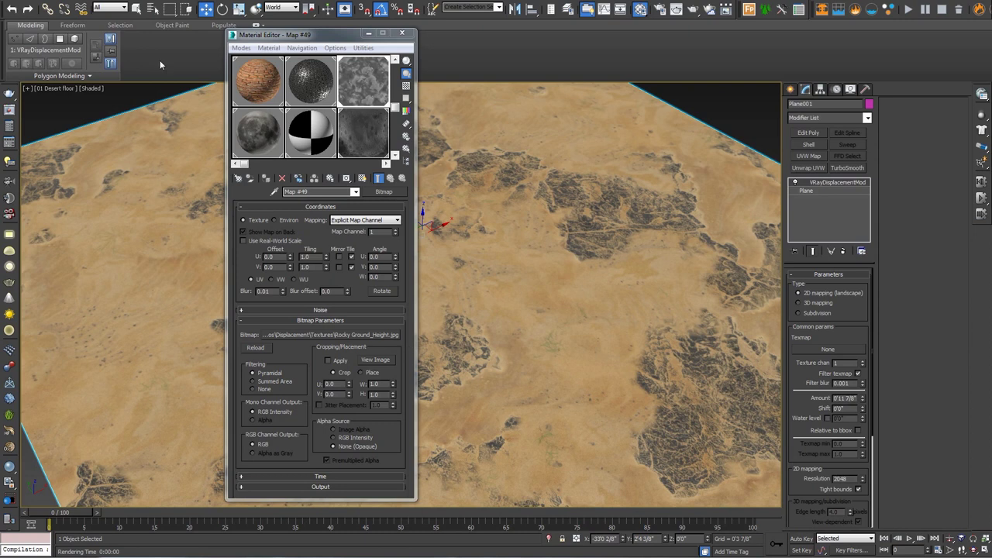
click(174, 1)
click(140, 1)
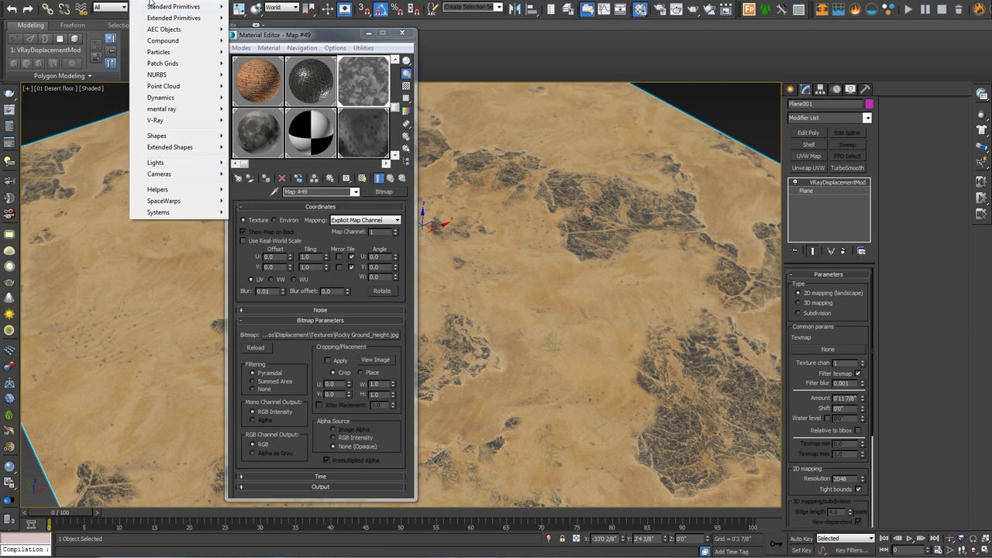
mouse_move(172, 2)
mouse_move(194, 250)
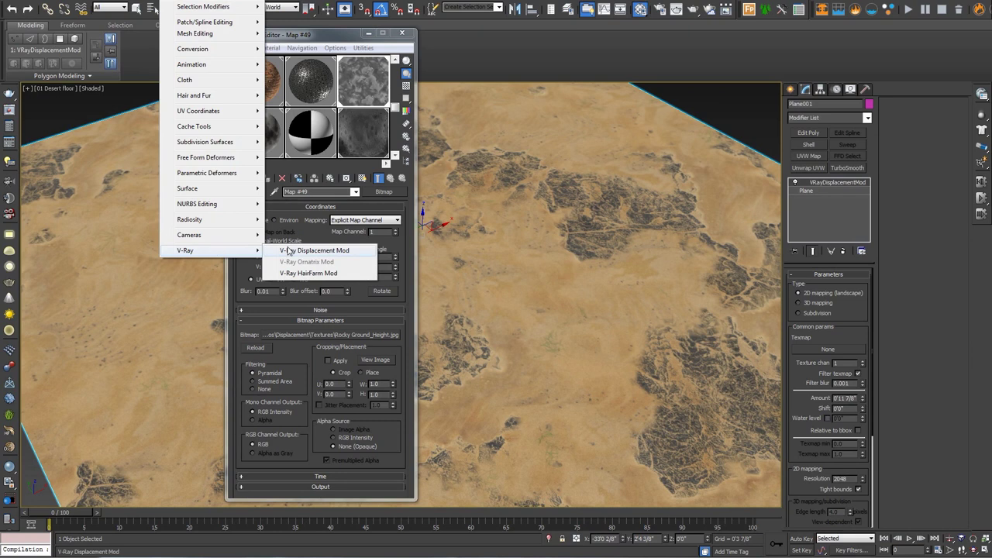
click(563, 268)
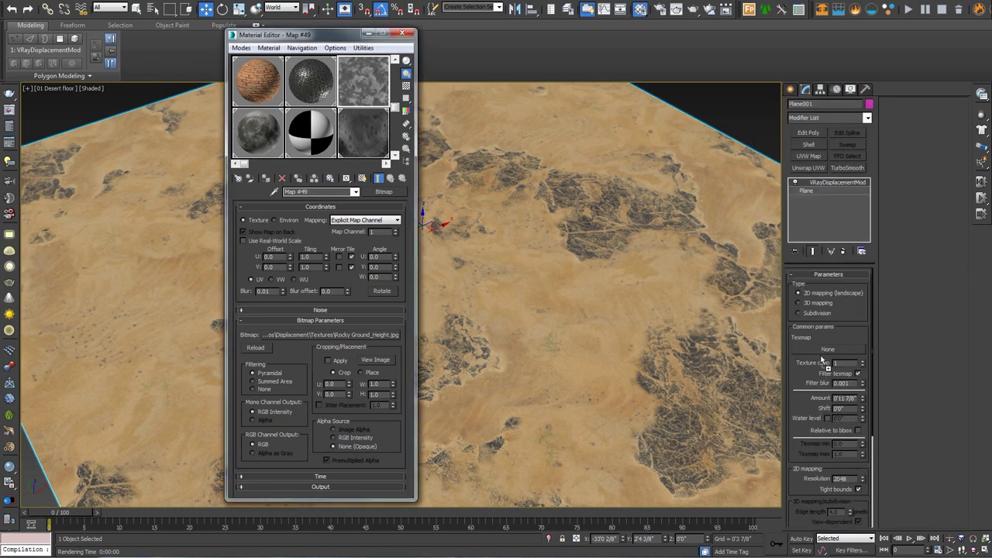
Instance the Rocky Ground_Height.jpg map as the displacement modifier's texmap
drag(824, 352, 839, 353)
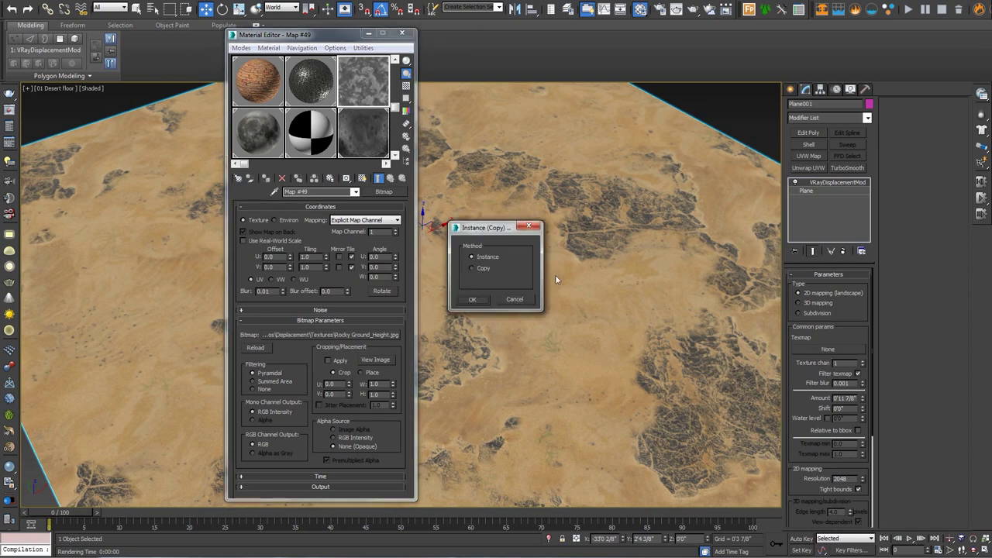
click(481, 300)
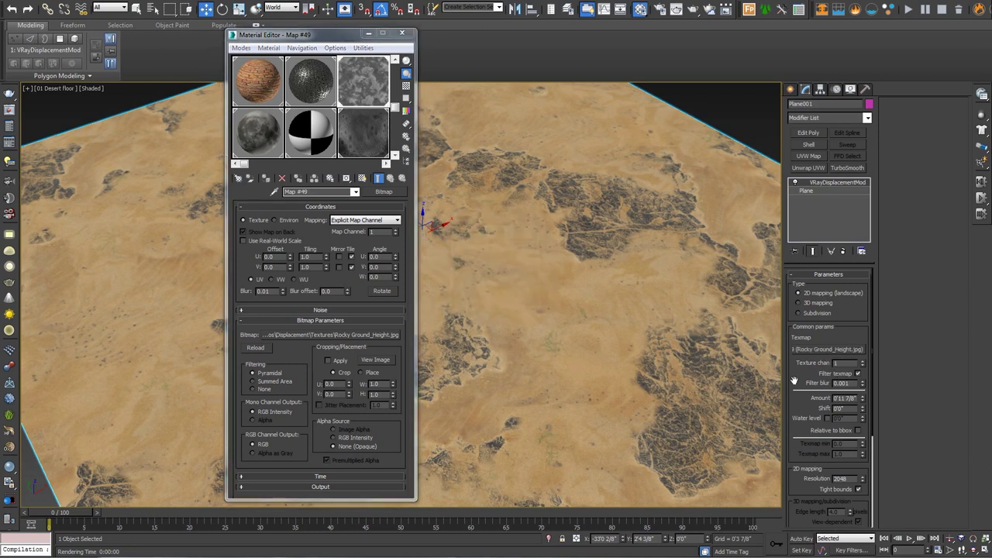
click(837, 355)
click(371, 101)
click(301, 297)
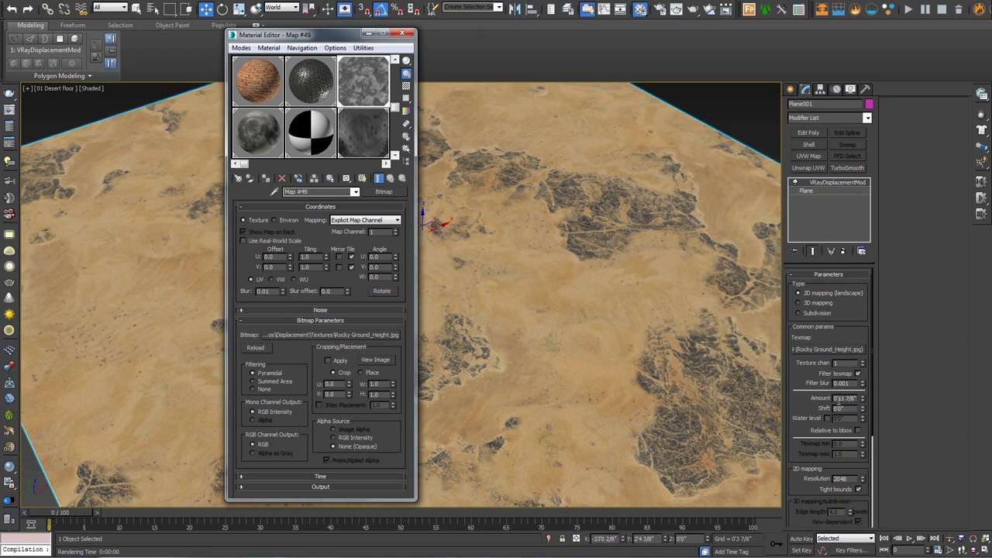
Set the displacement Amount to 0'3 and keep the 2D mapping Resolution at 2048
double_click(839, 398)
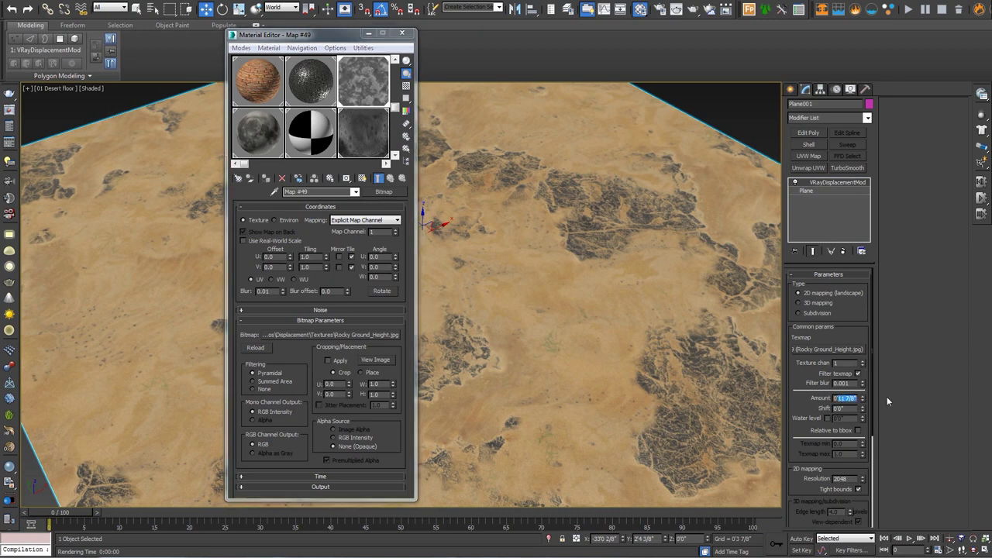
text(0'3)
key(Return)
double_click(851, 479)
click(851, 478)
double_click(851, 478)
Move the Material Editor to the left to reveal the desert terrain viewport
double_click(275, 290)
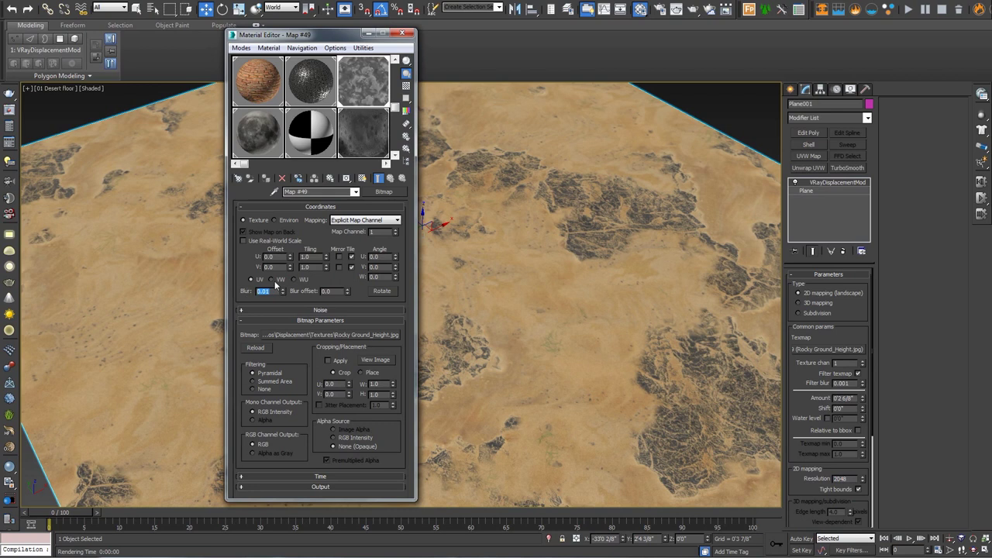
drag(316, 38, 113, 42)
right_click(422, 149)
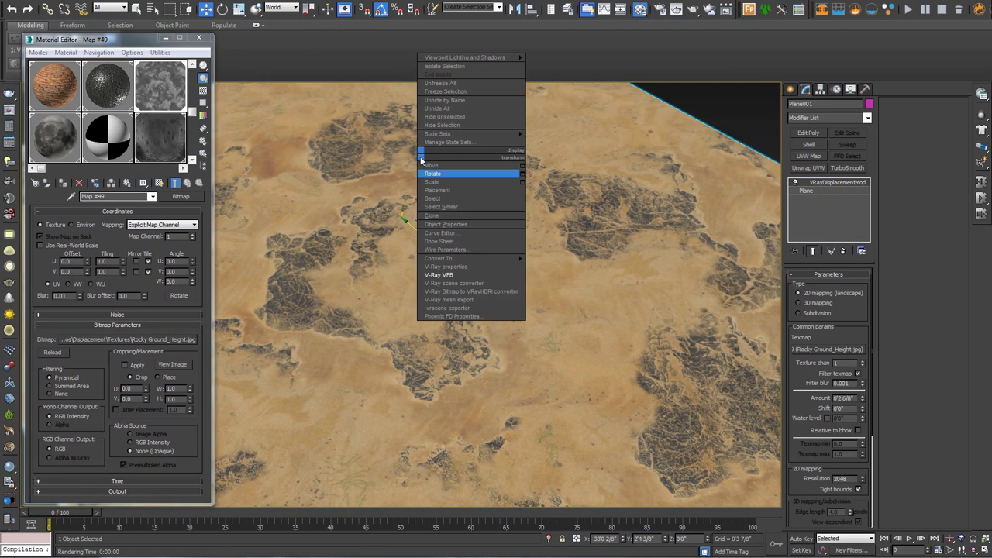
Render the desert terrain in the V-Ray frame buffer and zoom in to inspect detail
click(454, 274)
click(582, 42)
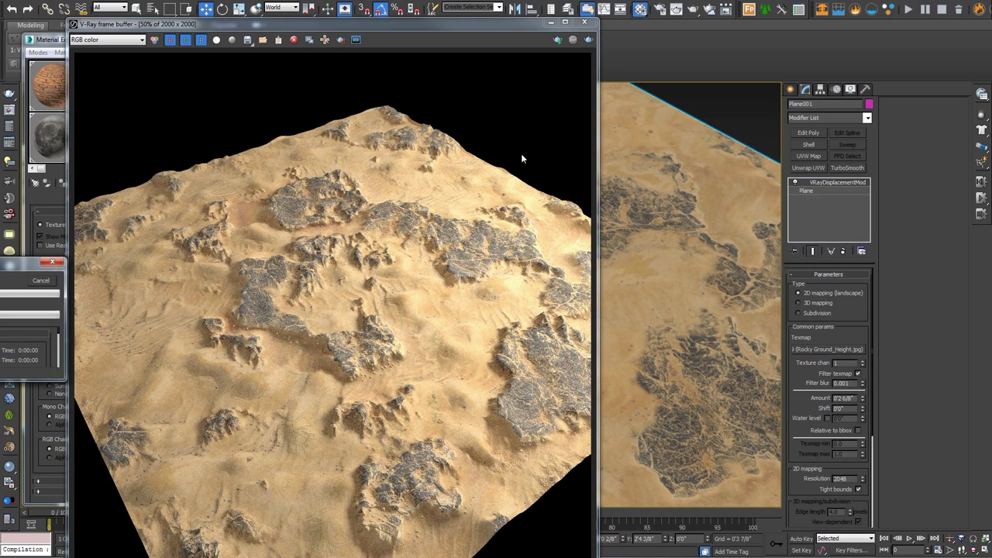
double_click(369, 329)
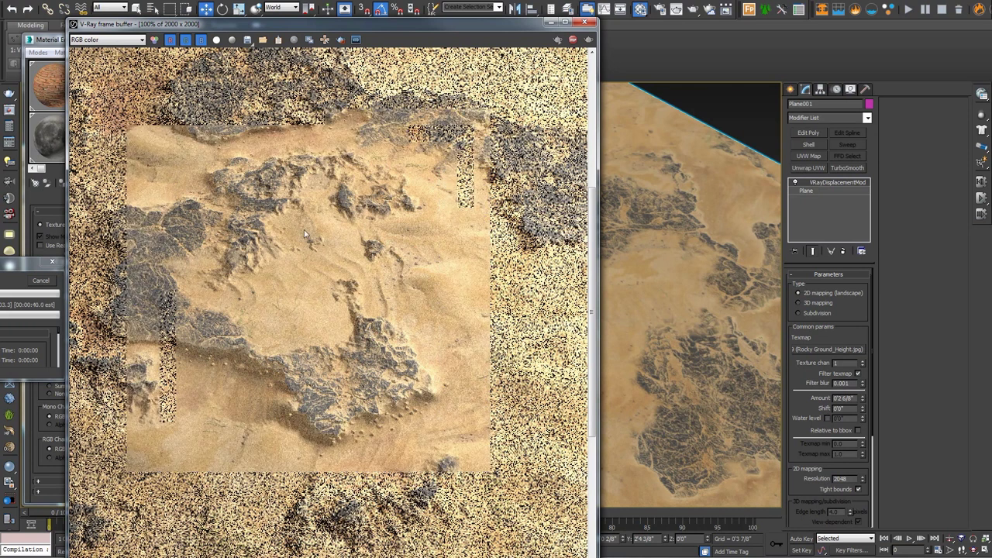
scroll(305, 185, down, 2)
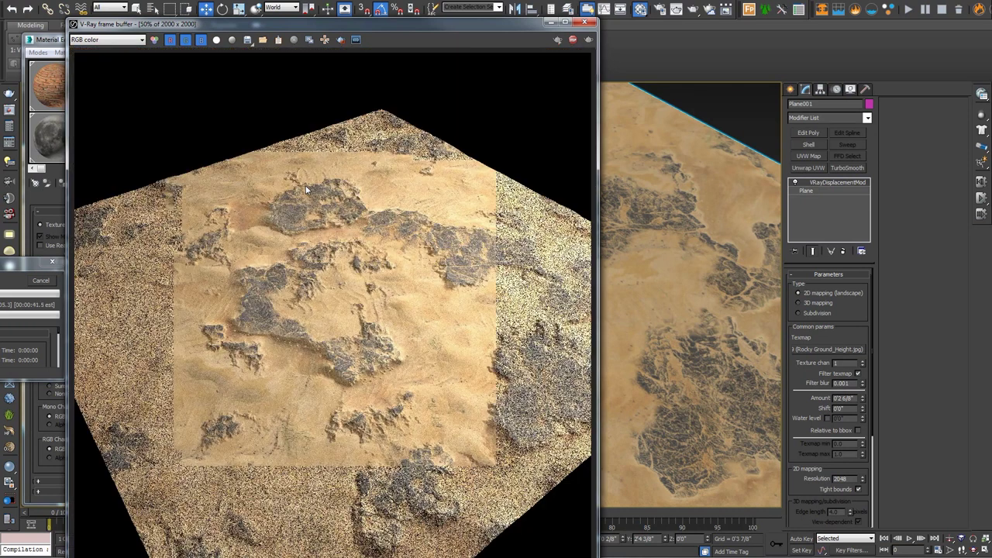
scroll(268, 302, up, 2)
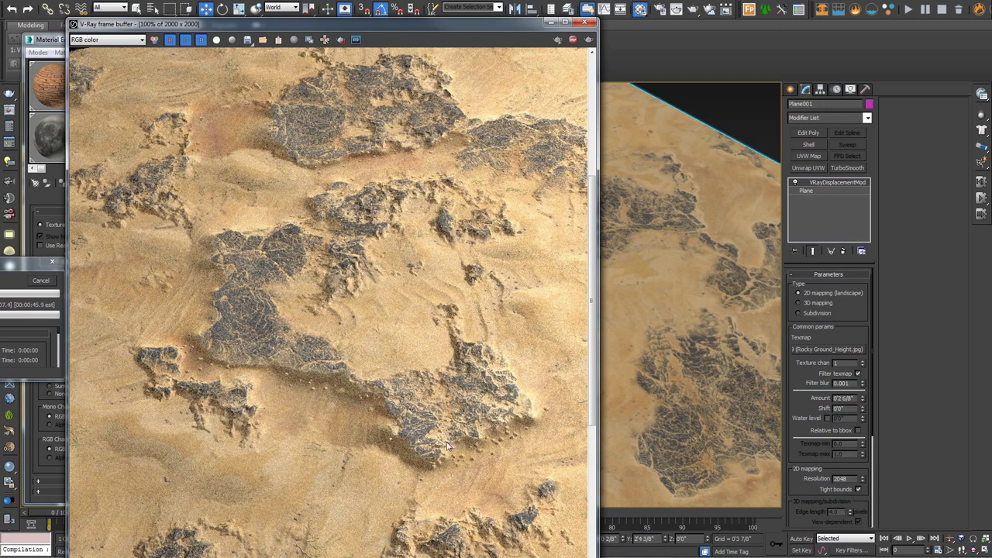
scroll(357, 358, down, 2)
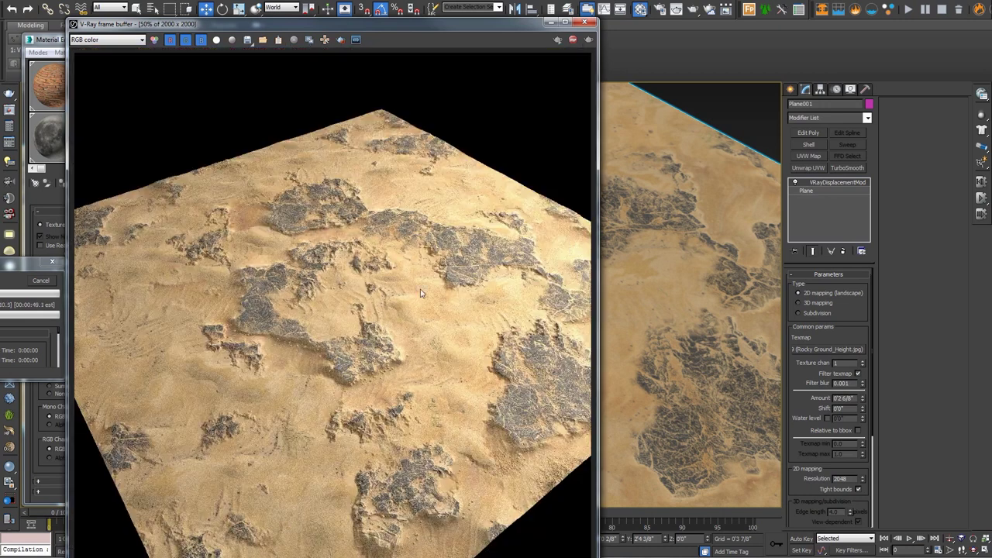
Stop the render, set the displacement Amount to 30cm, and re-render
click(571, 41)
double_click(844, 398)
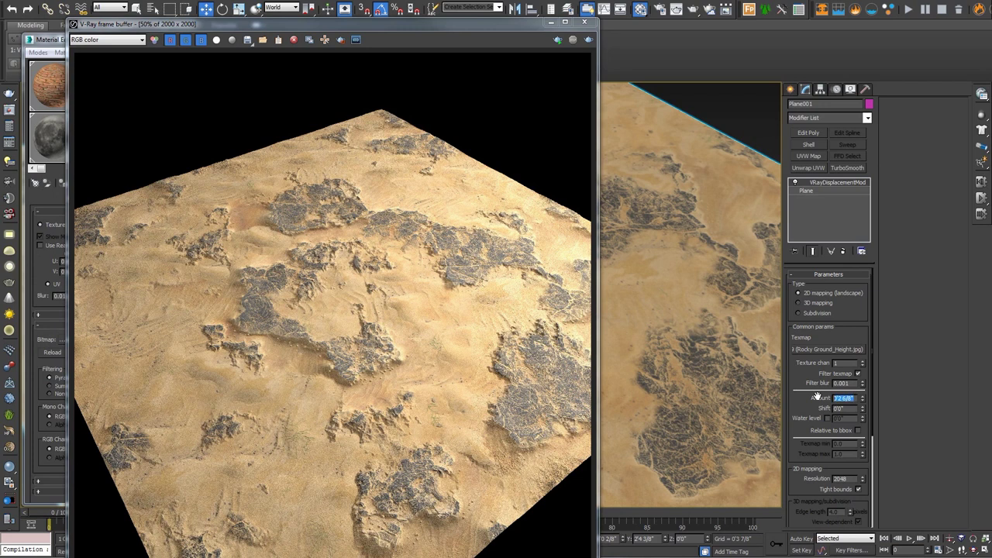
text(30cm)
key(Return)
click(589, 40)
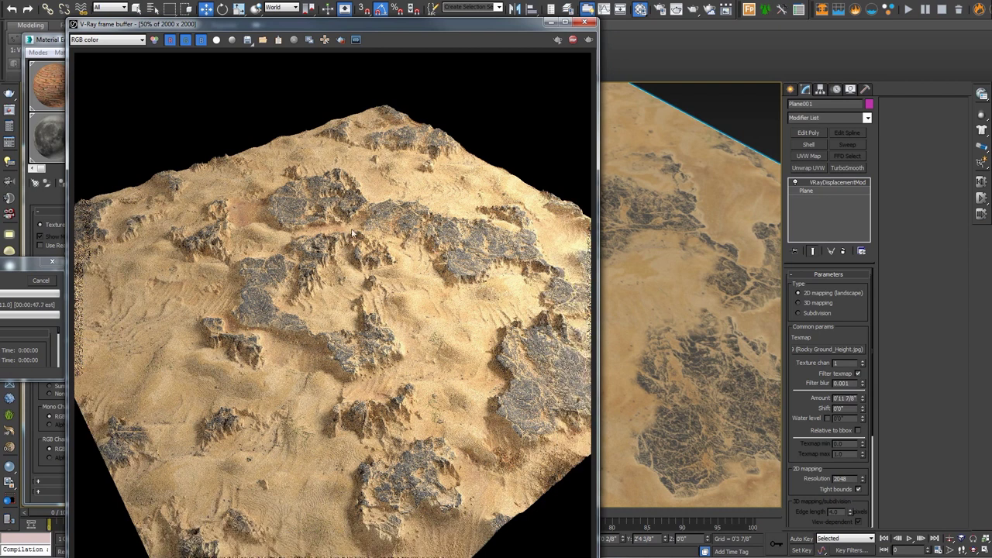
Stop the render and change the height map's Blur from 0.01 to 6.0
drag(462, 25, 568, 1)
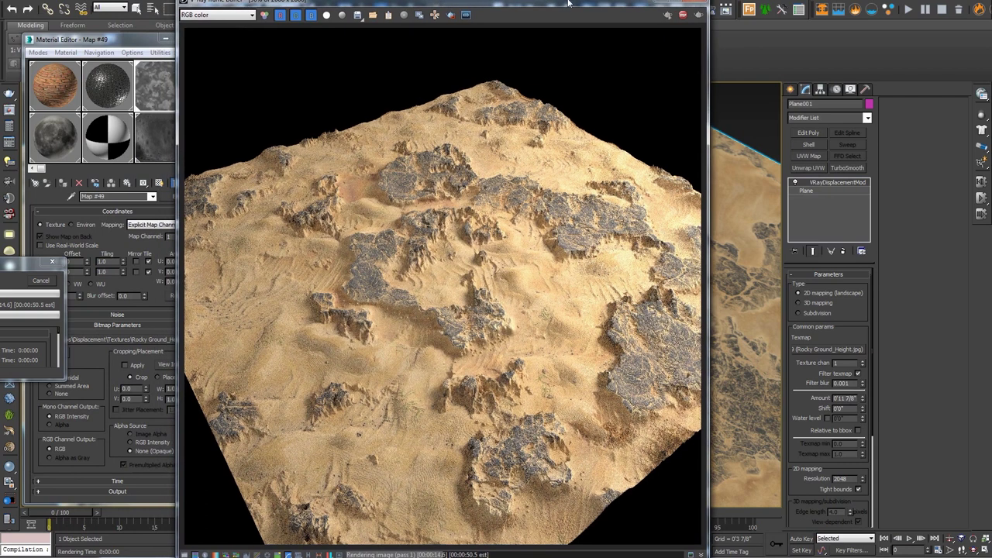
click(682, 15)
click(69, 295)
drag(70, 297, 28, 300)
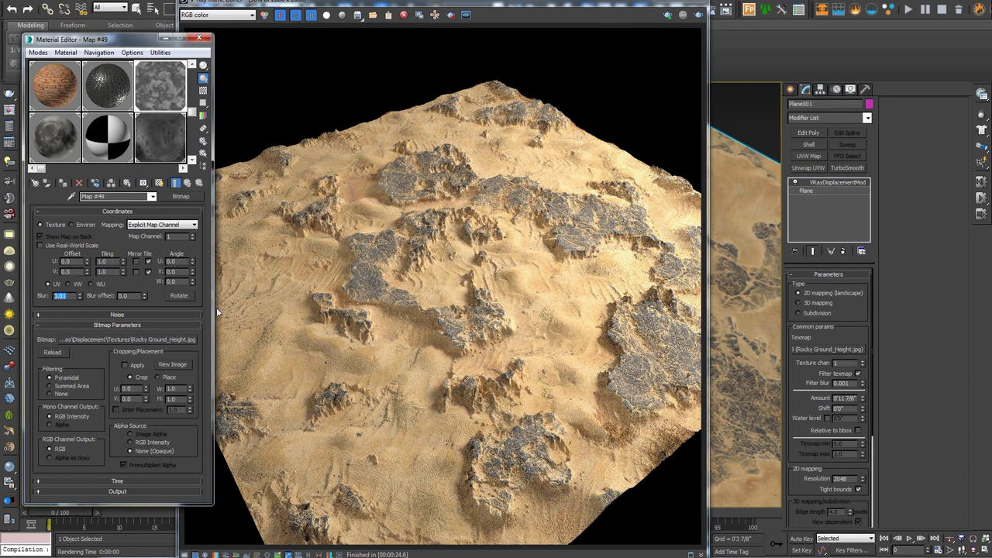
text(6)
key(Return)
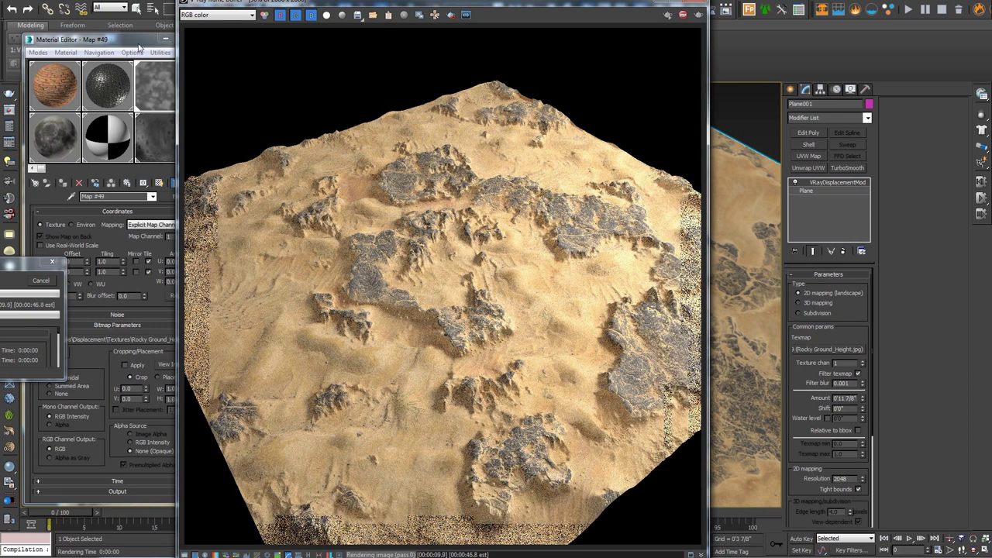
Close the Material Editor and select the displacement Shift value
click(163, 188)
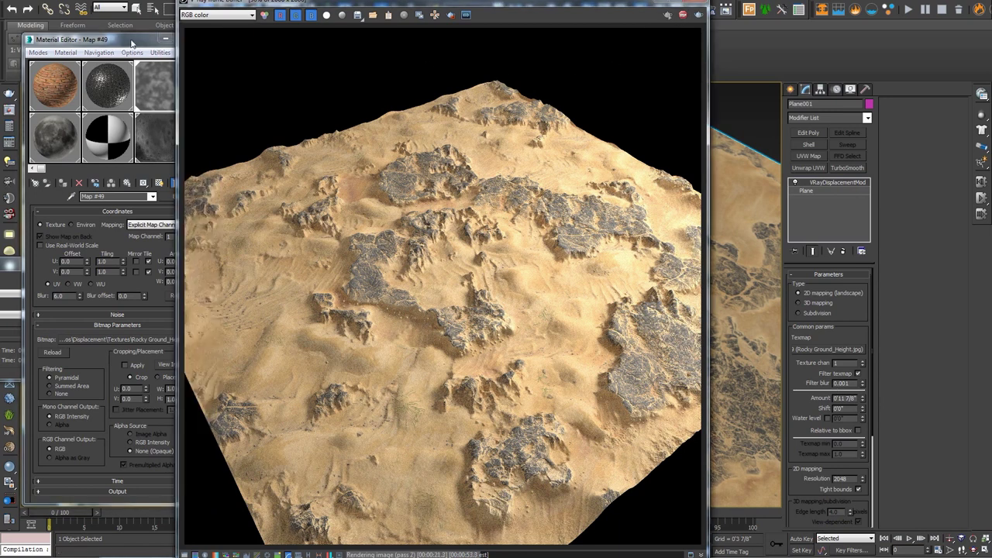
click(198, 38)
double_click(840, 409)
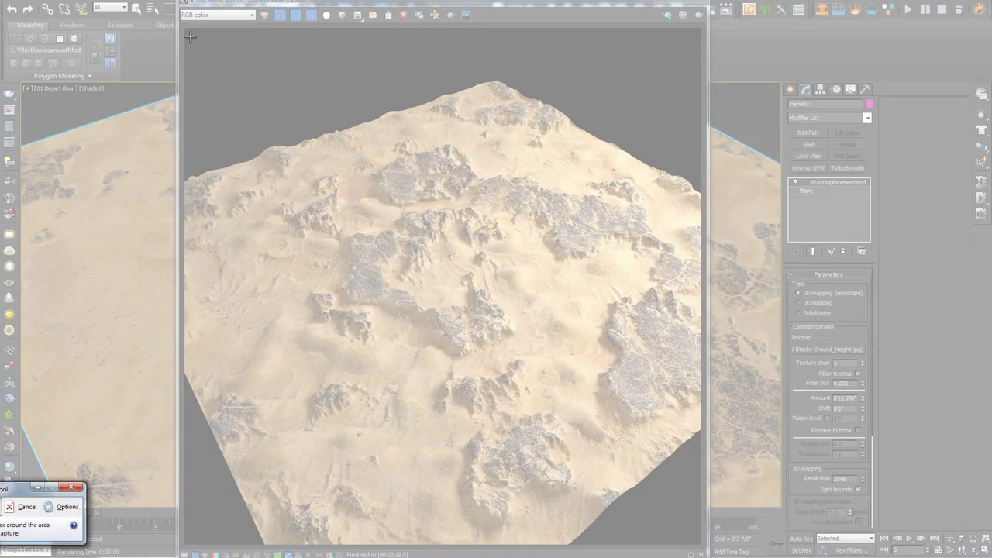
Make the displacement Shift negative (-0'11 7/8"), re-render the terrain, and close the frame buffer
drag(193, 31, 696, 527)
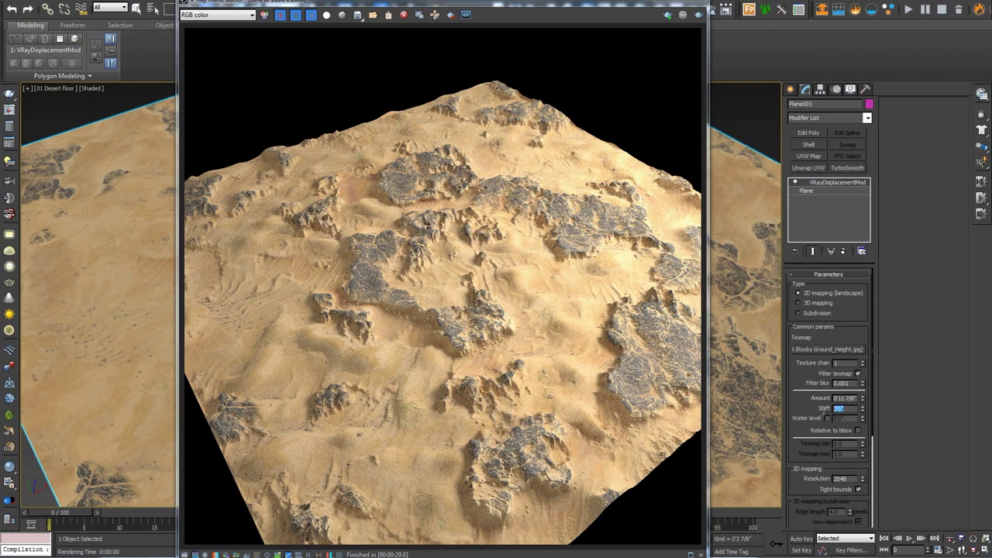
text(-)
key(Return)
click(698, 15)
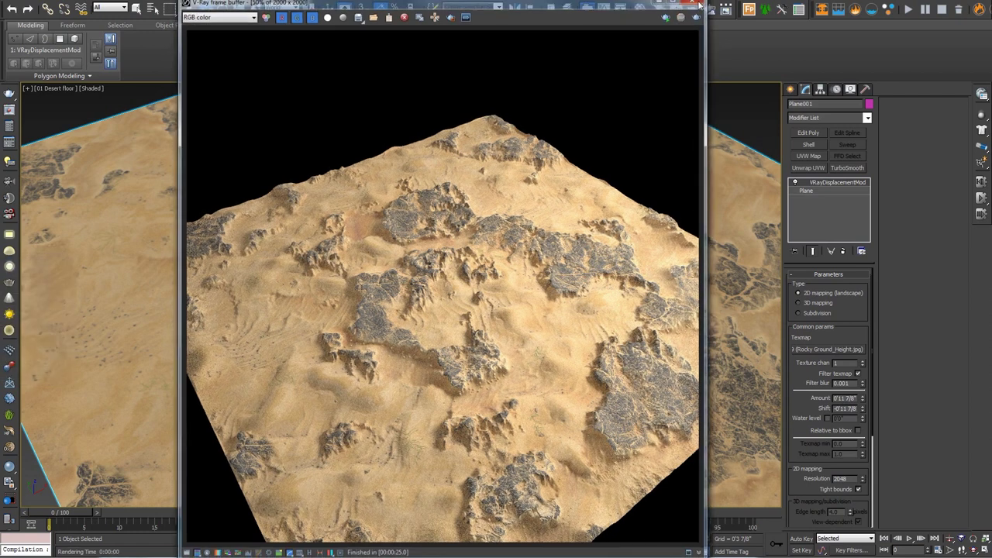
click(699, 13)
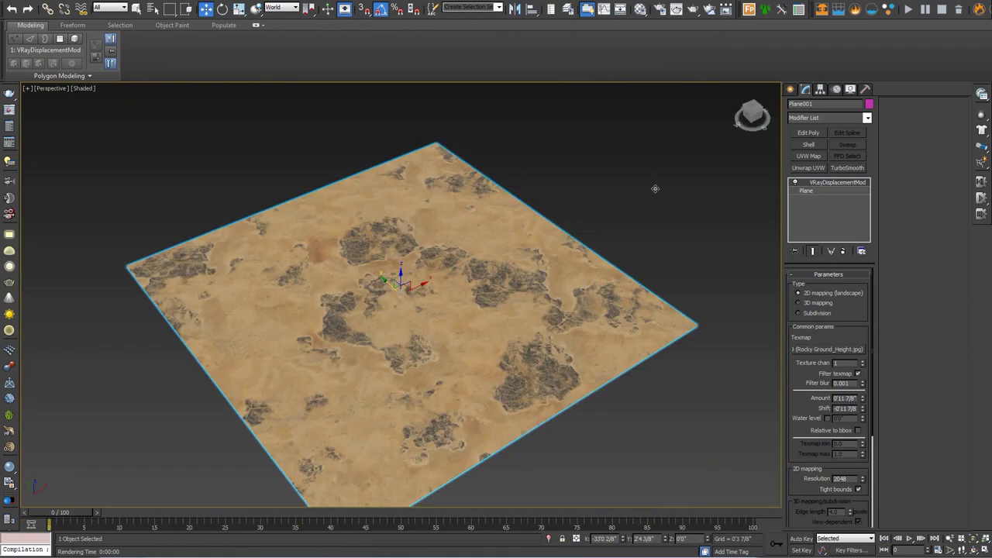
Select the castle wall plane and move it down and right between the wooden posts
scroll(594, 182, down, 8)
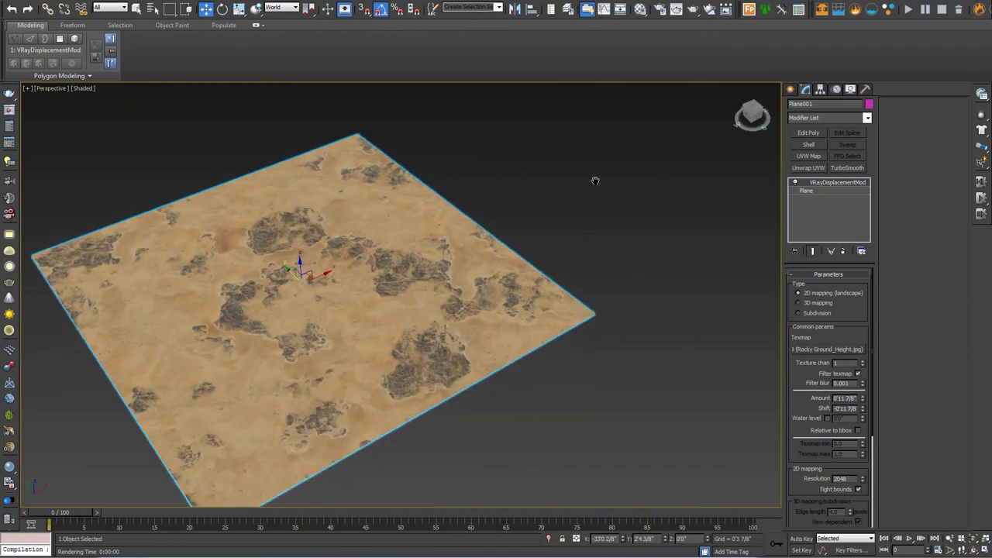
middle_drag(517, 173, 366, 292)
click(631, 246)
key(z)
alt+middle_drag(571, 266, 543, 316)
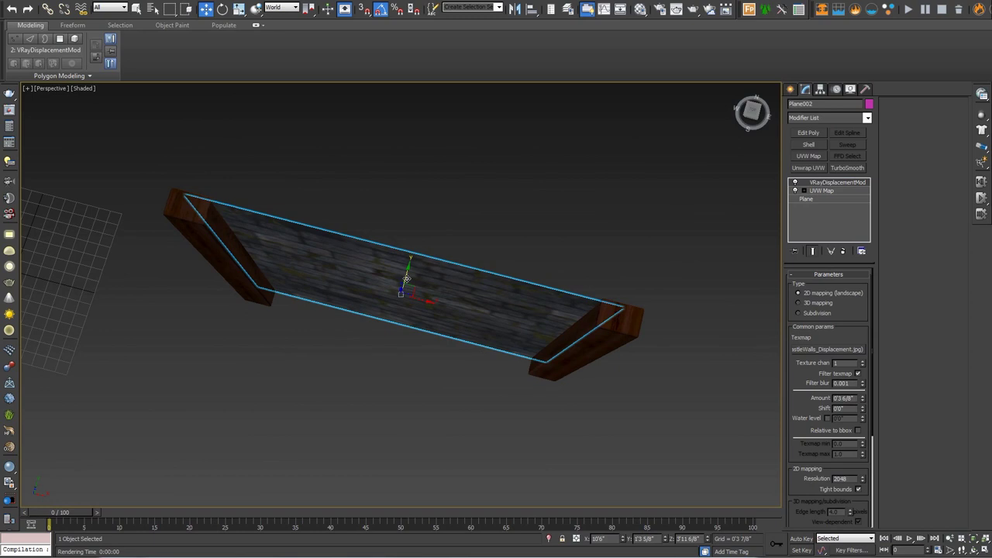
drag(409, 273, 404, 295)
alt+middle_drag(405, 294, 353, 245)
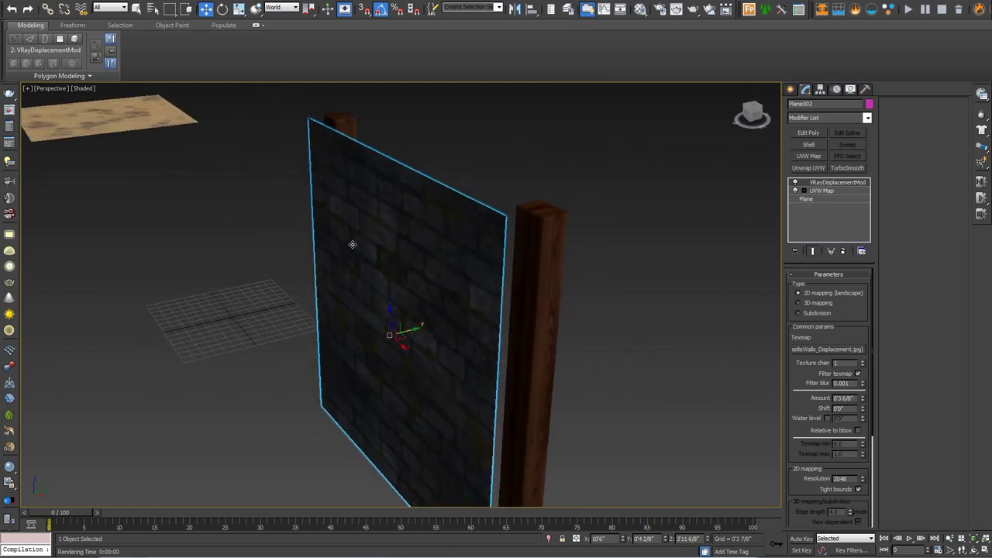
drag(416, 330, 448, 320)
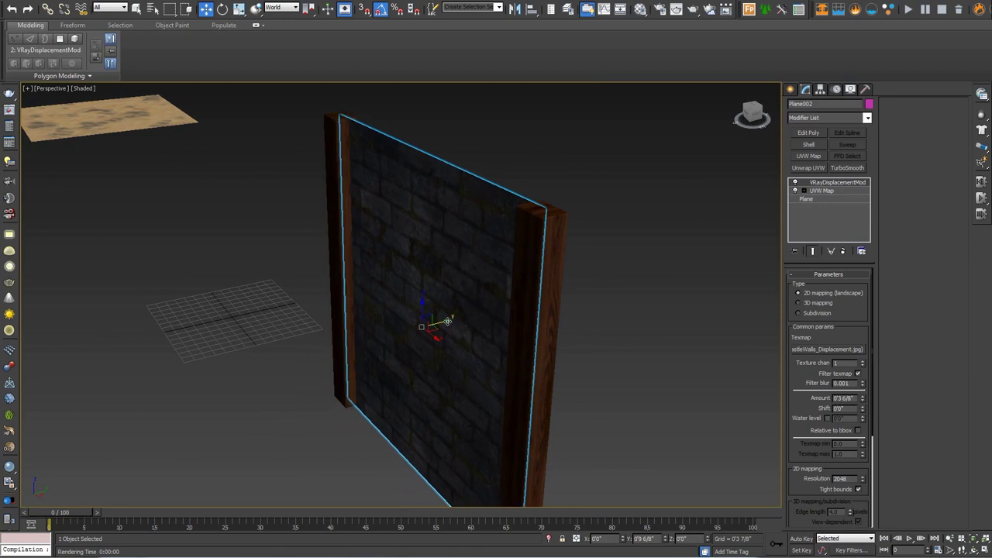
alt+middle_drag(448, 319, 498, 315)
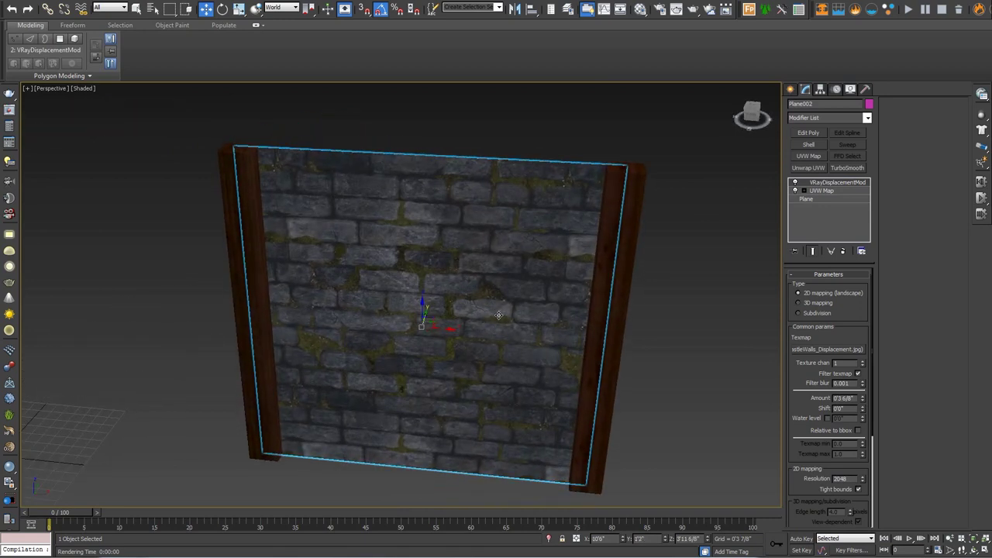
Check the wall through the 02 Castle Walls camera, then raise its Shift to 0'2 2/8"
key(c)
double_click(468, 204)
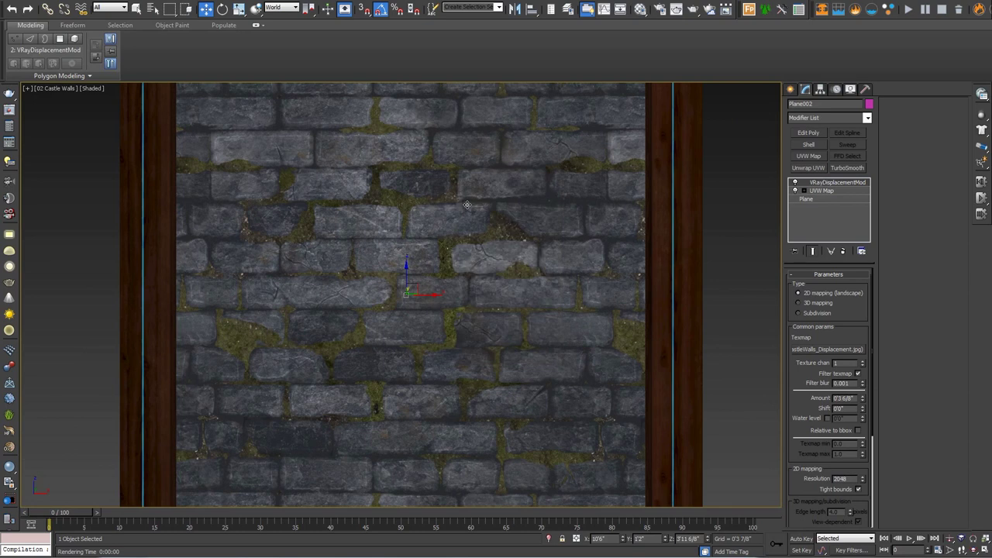
scroll(468, 204, down, 4)
key(p)
alt+middle_drag(468, 204, 583, 321)
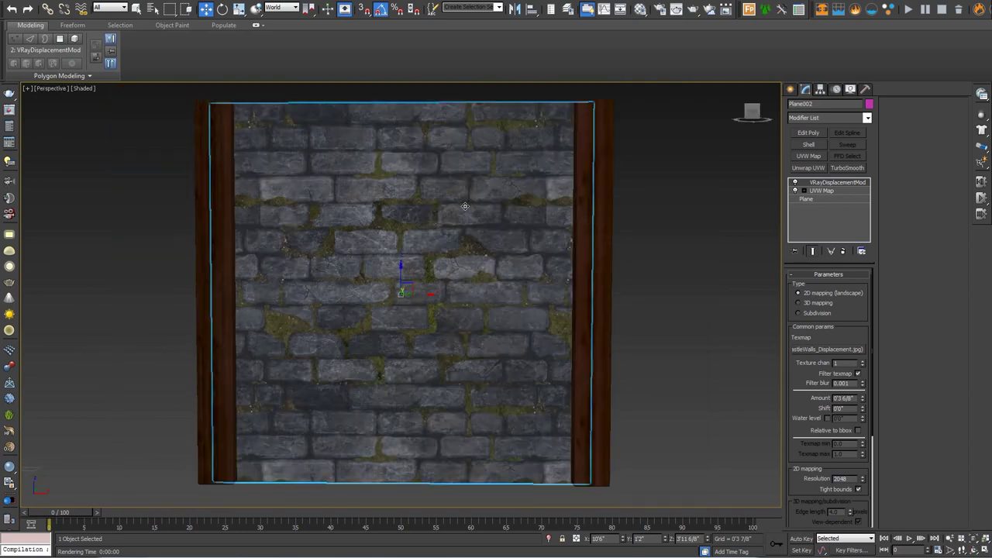
drag(864, 414, 863, 383)
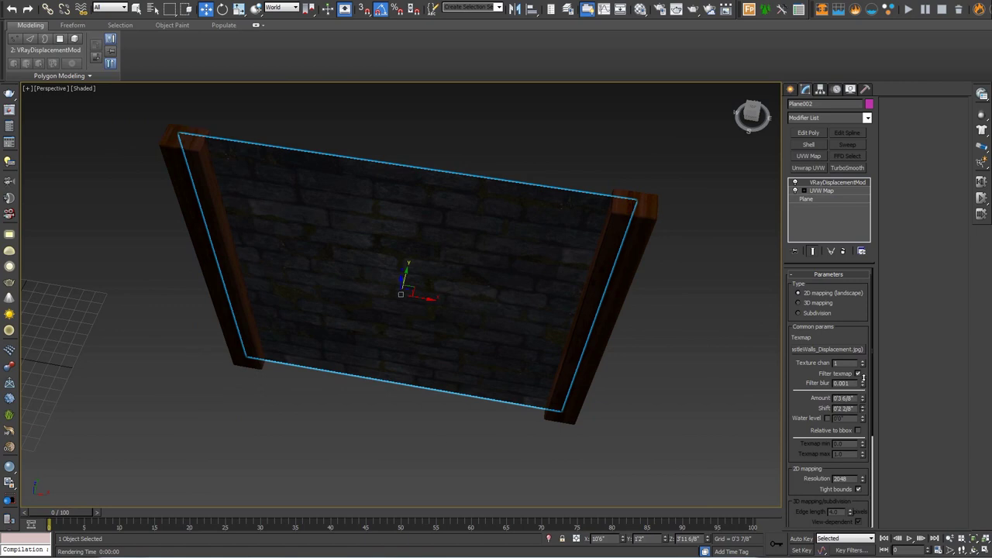
Render the castle wall in V-Ray, zoom the frame buffer, and dismiss the progress dialog
click(693, 9)
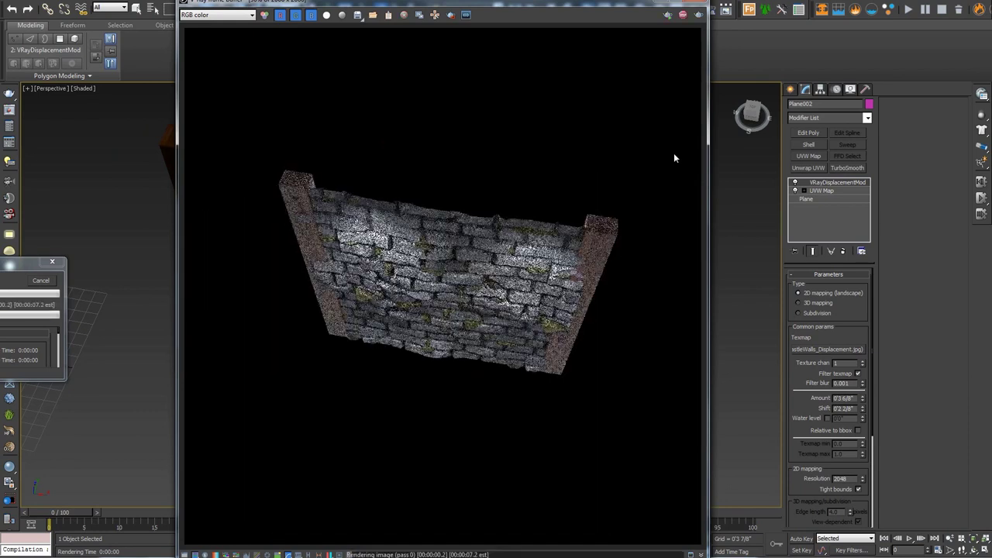
scroll(582, 297, up, 2)
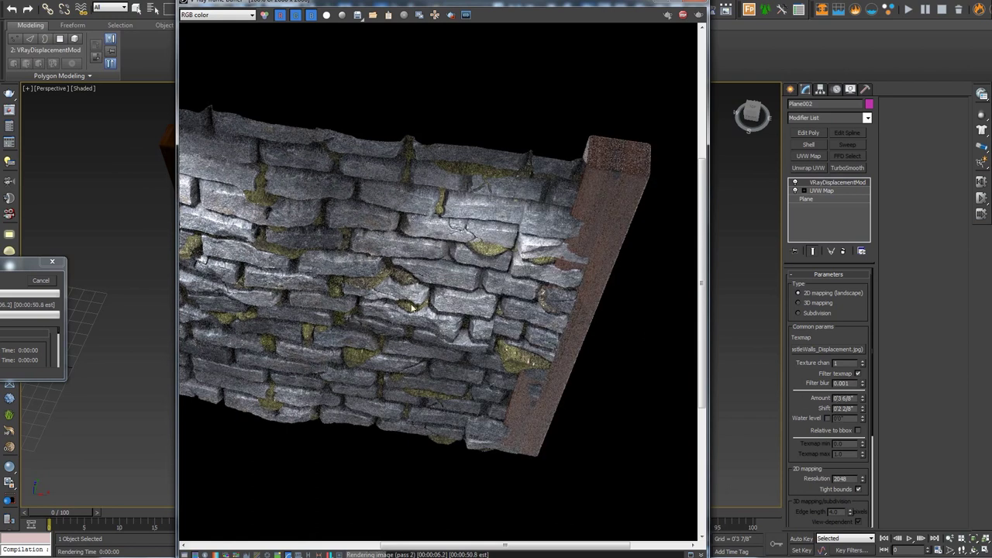
click(682, 15)
Reset the wall's displacement Shift to 0'0" and nudge Plane002 slightly down along Y
click(699, 1)
right_click(862, 408)
drag(405, 269, 404, 280)
Orbit around the castle wall to inspect it from frontal and angled views
alt+middle_drag(404, 280, 661, 225)
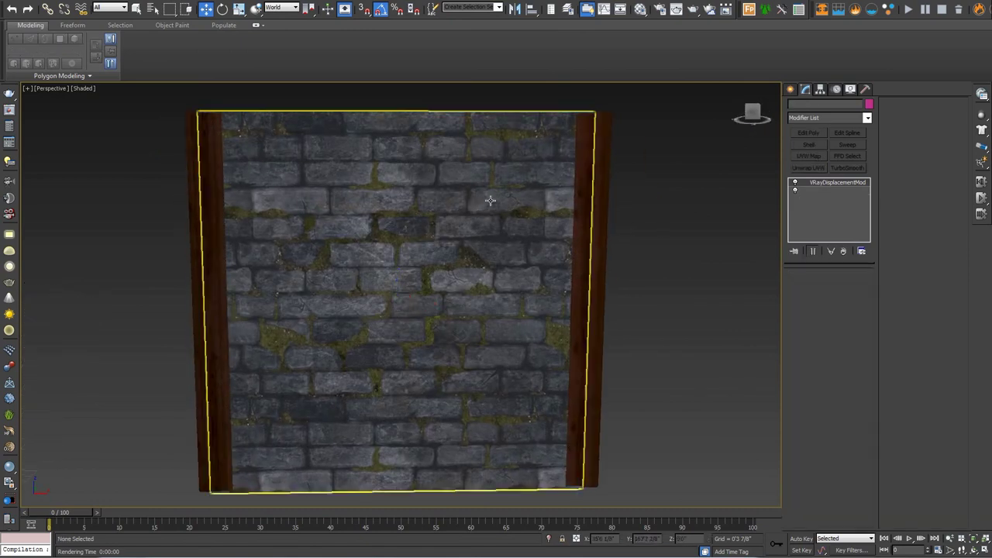
alt+middle_drag(490, 199, 434, 255)
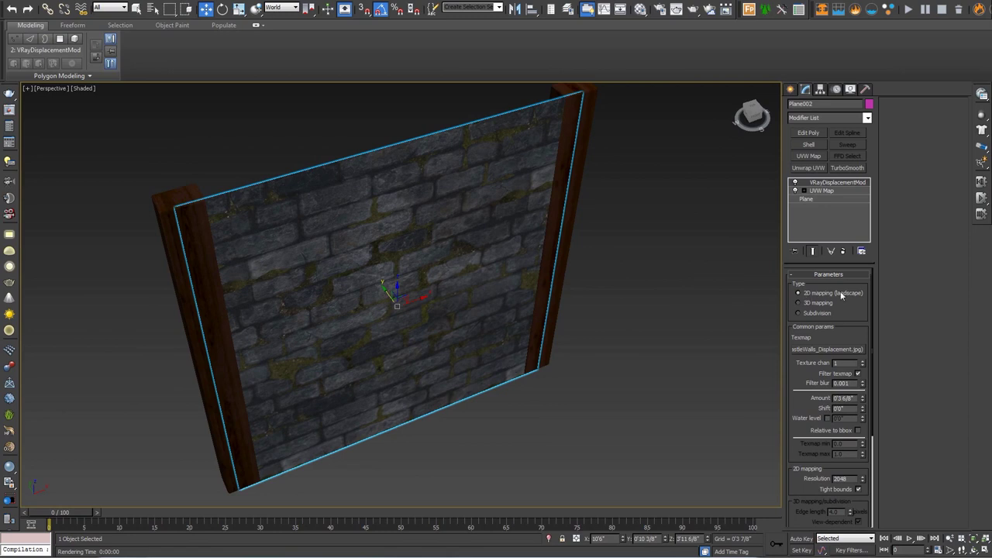
alt+middle_drag(620, 284, 634, 287)
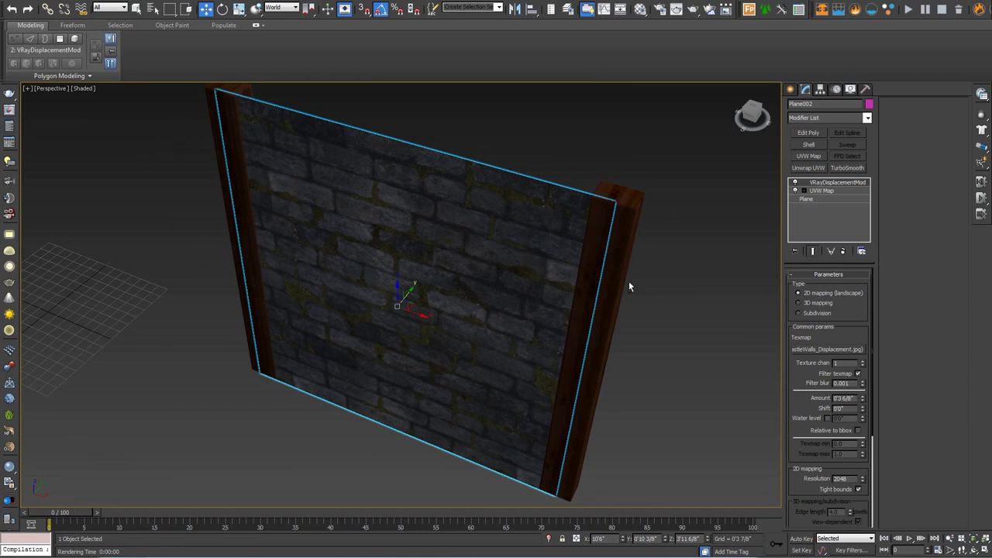
alt+middle_drag(629, 283, 657, 261)
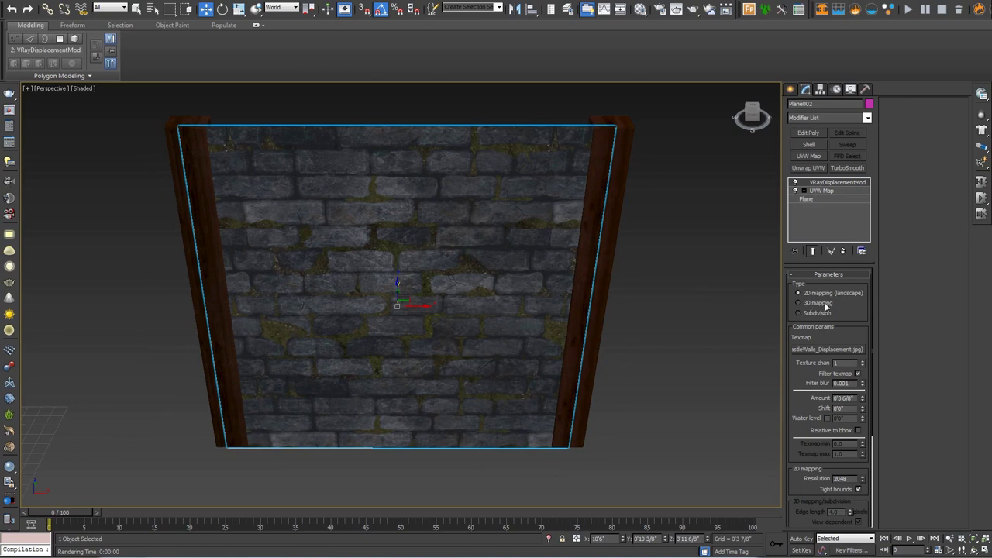
alt+middle_drag(706, 308, 676, 283)
Render the castle wall with Shift at 0'0" in the V-Ray frame buffer, then slide the window left
right_click(665, 258)
click(687, 374)
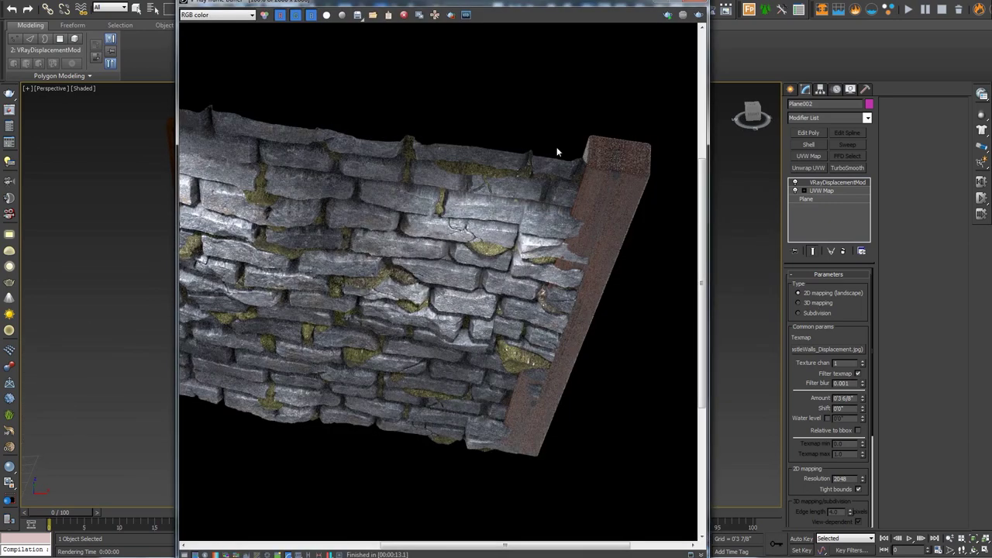
scroll(556, 152, down, 1)
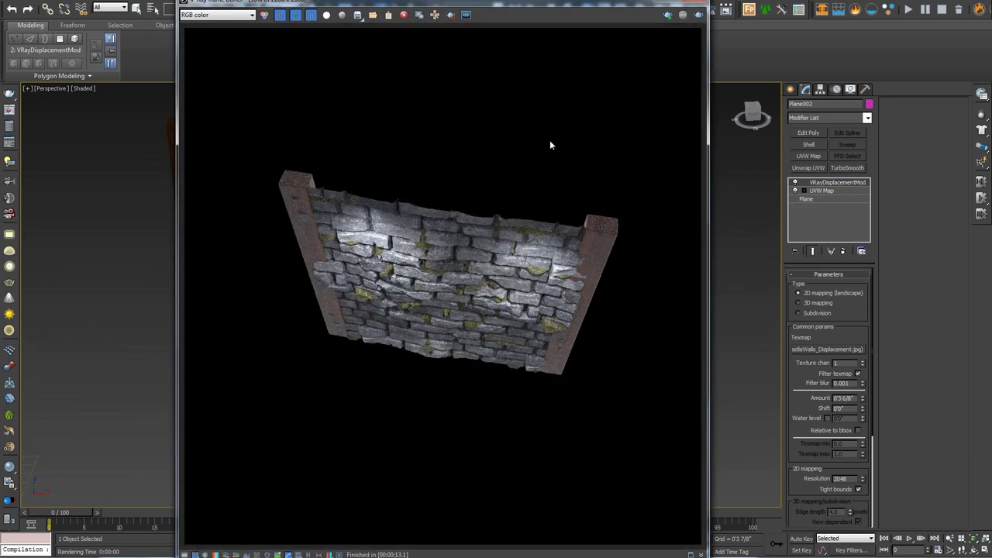
click(698, 15)
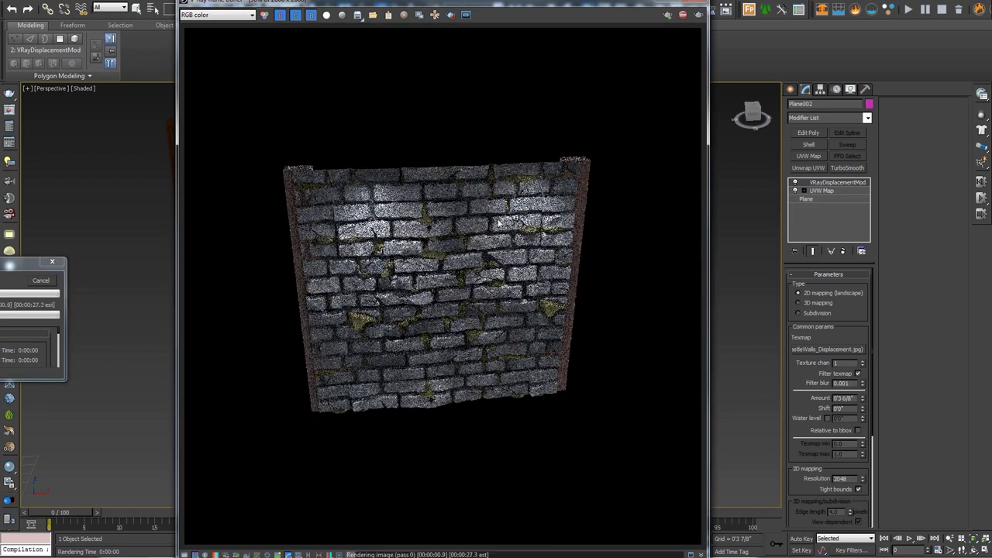
scroll(546, 233, up, 2)
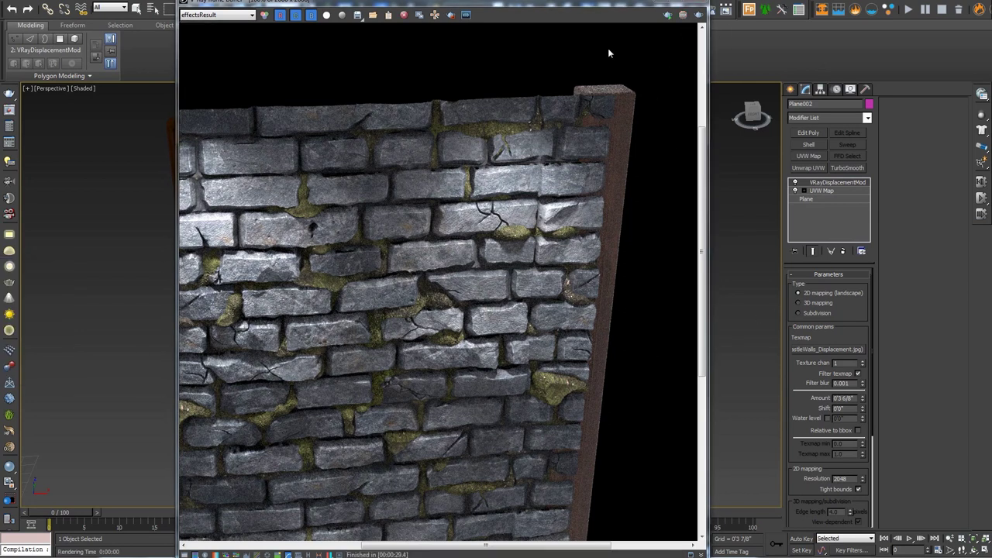
drag(593, 1, 405, 17)
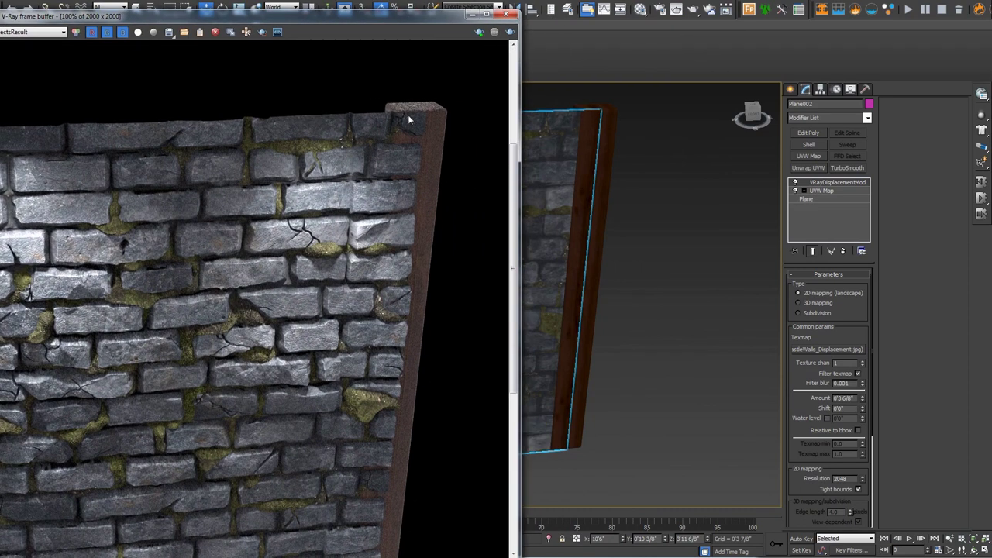
Drop the wall's displacement Shift below zero, re-render to check the bricks, and close the frame buffer
drag(862, 411, 862, 435)
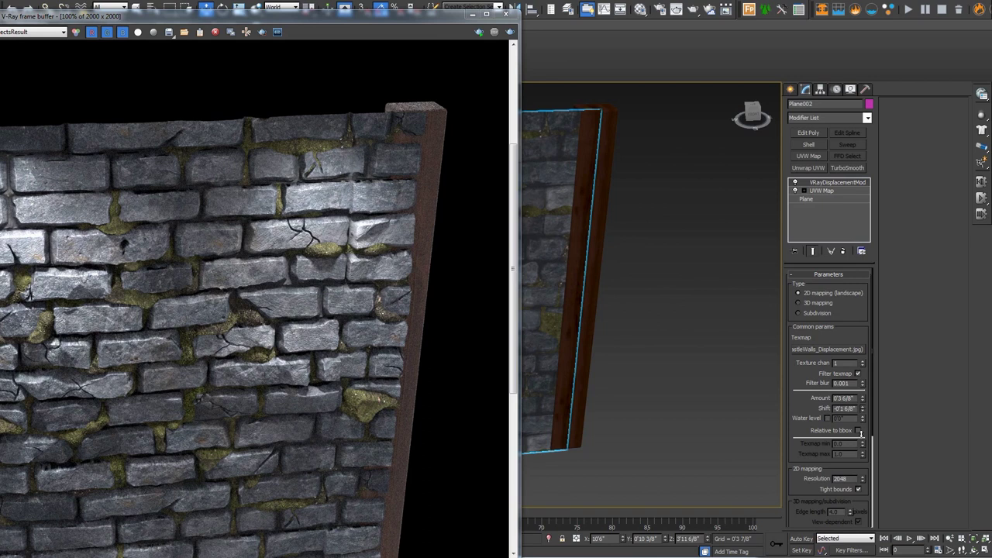
click(511, 33)
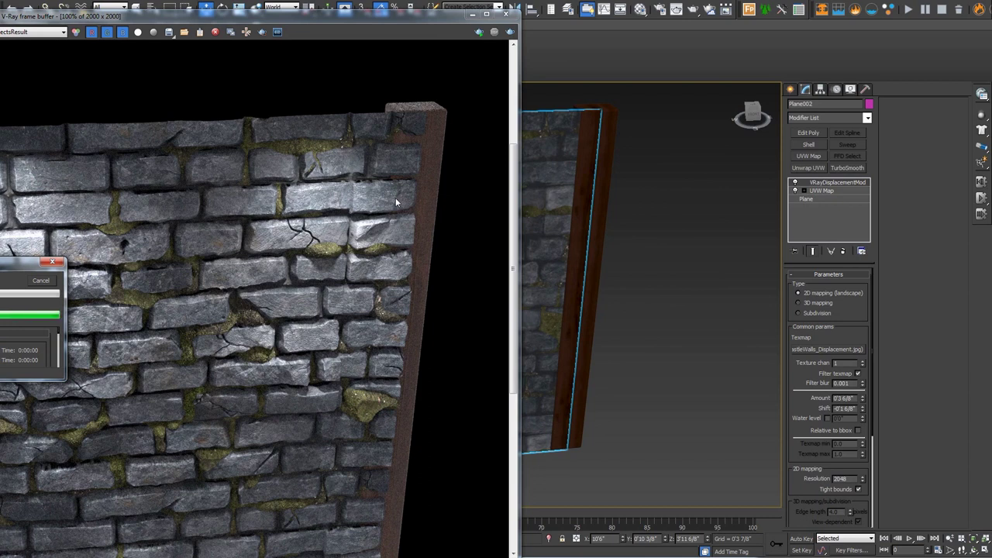
key(shift+q)
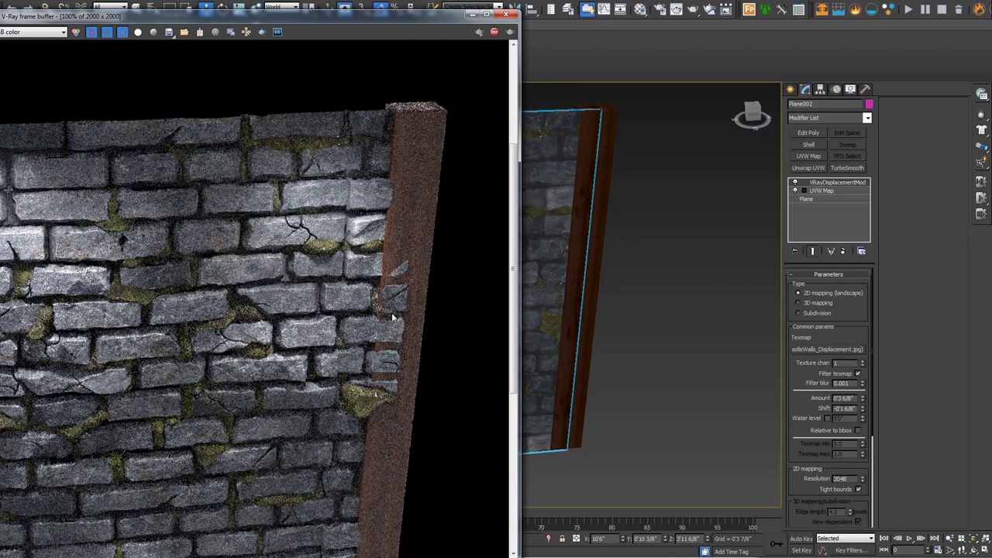
click(494, 33)
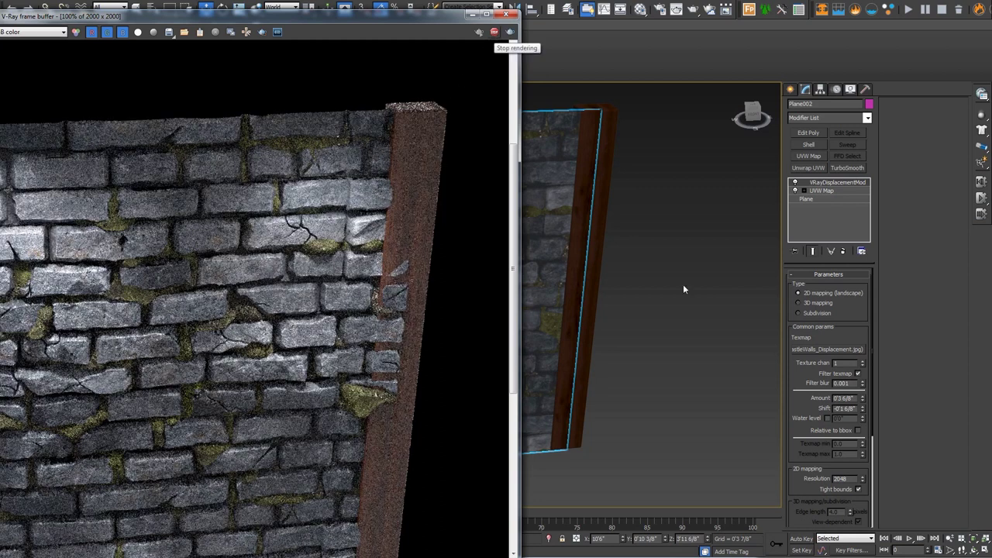
drag(862, 409, 862, 419)
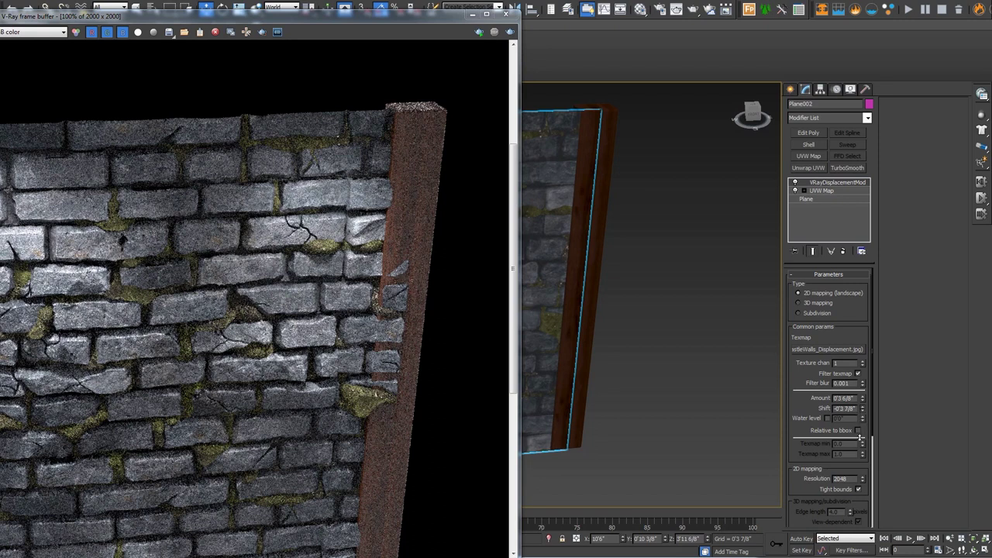
click(511, 32)
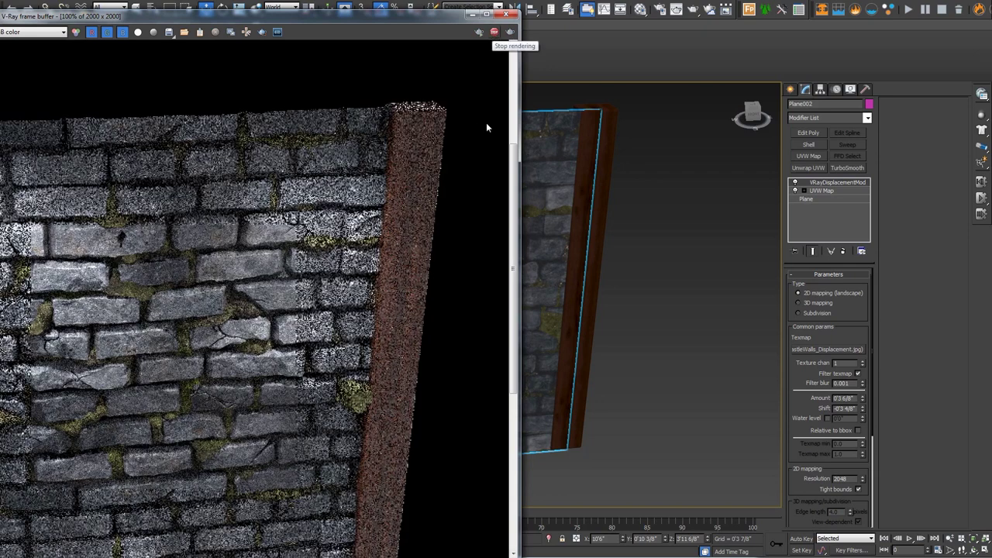
click(506, 14)
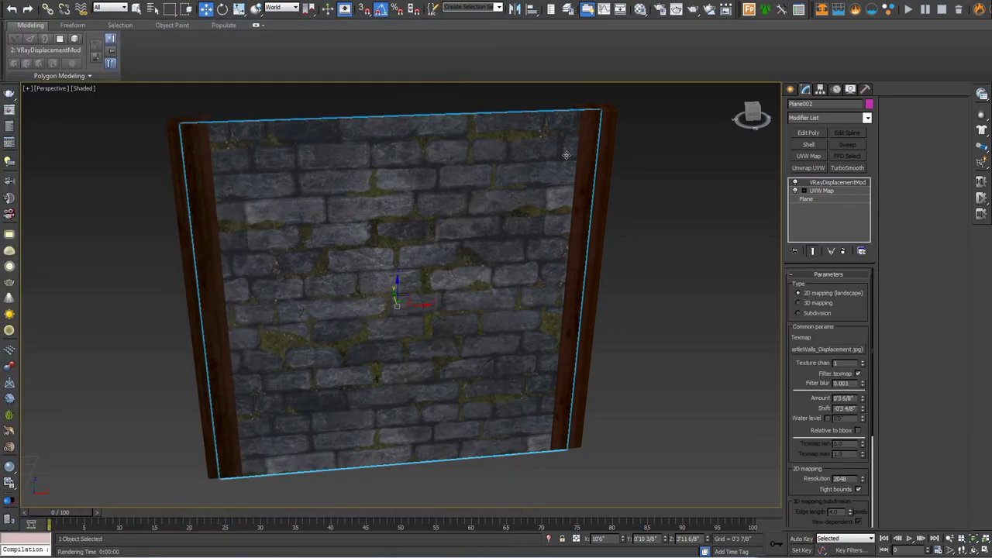
Switch the viewport to the 02 Castle Walls camera
key(c)
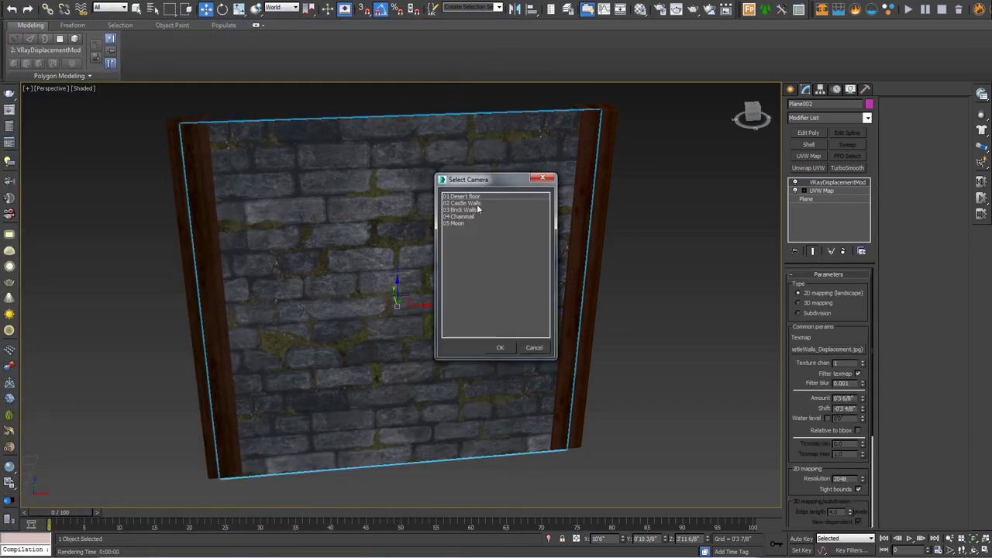
double_click(477, 204)
right_click(476, 199)
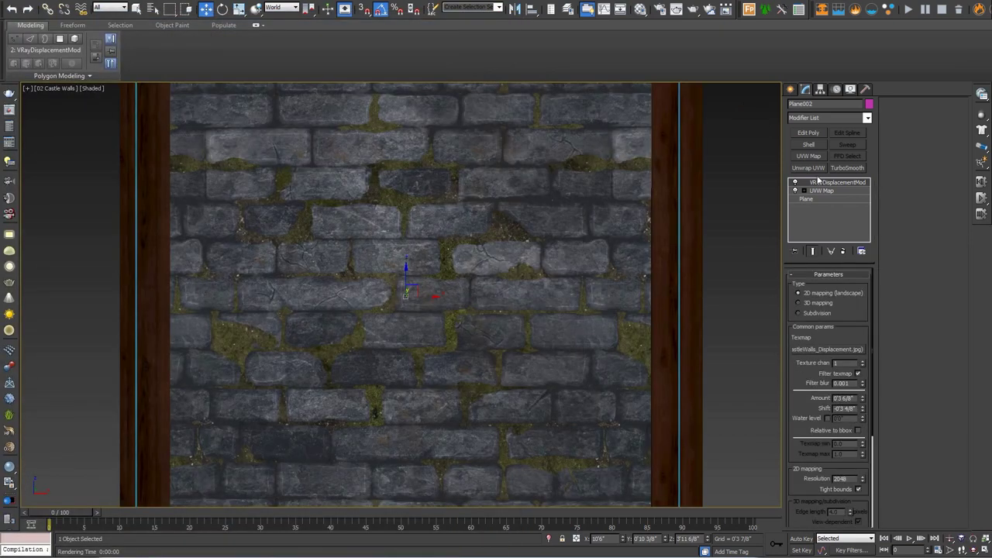
Open the V-Ray frame buffer to render the wall from that camera
right_click(556, 183)
click(581, 304)
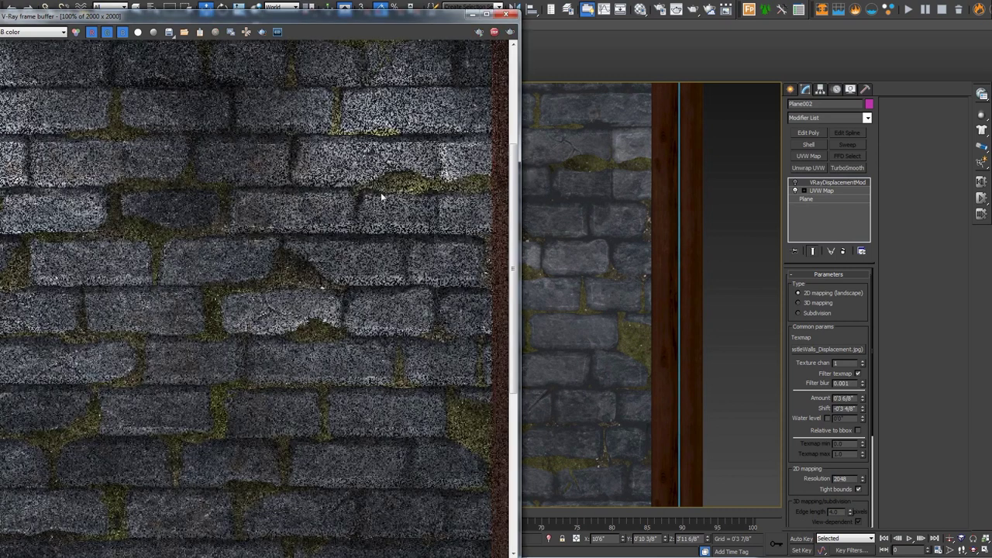
scroll(381, 198, down, 2)
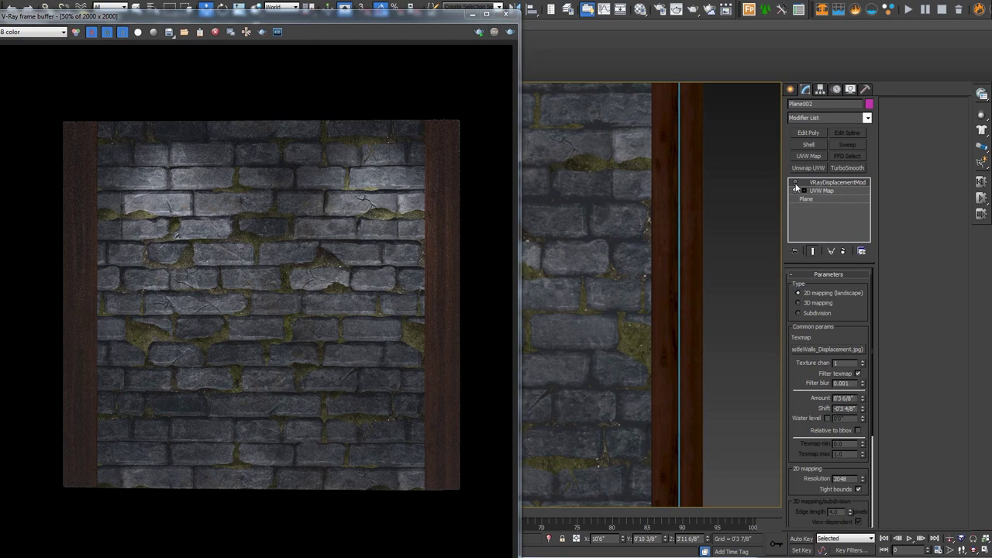
Render the wall head-on from 02 Castle Walls, zoom in on the bricks, then close the window
click(510, 32)
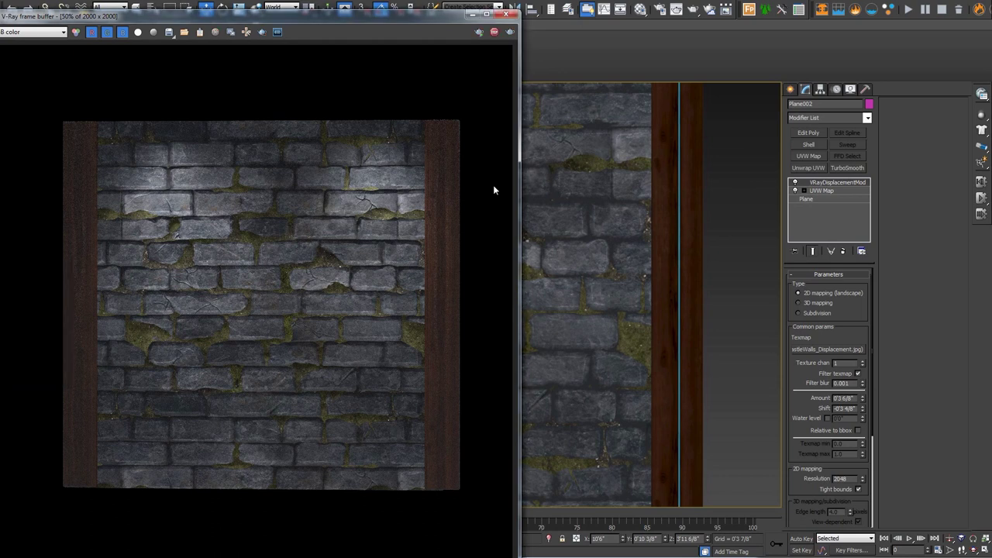
scroll(357, 253, up, 2)
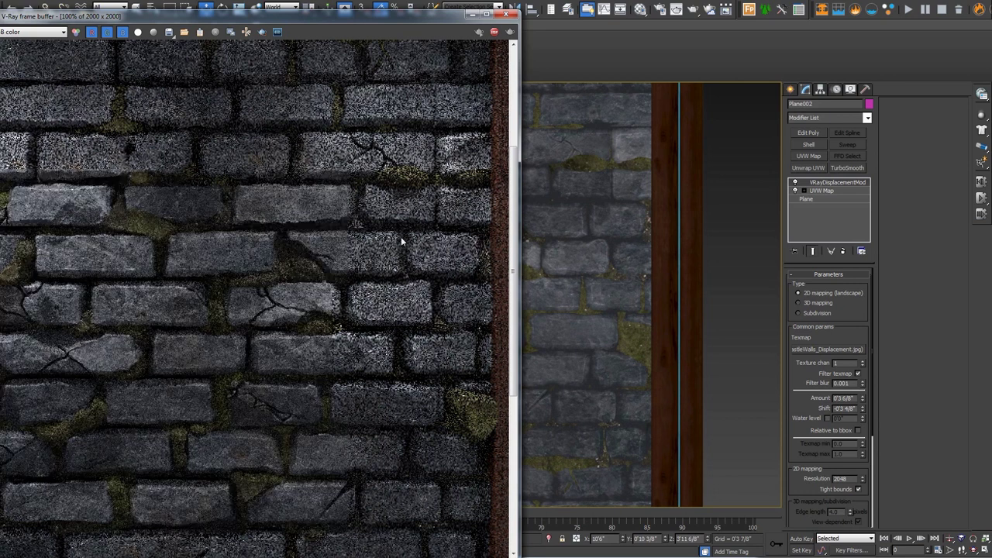
scroll(401, 237, down, 4)
scroll(194, 275, up, 4)
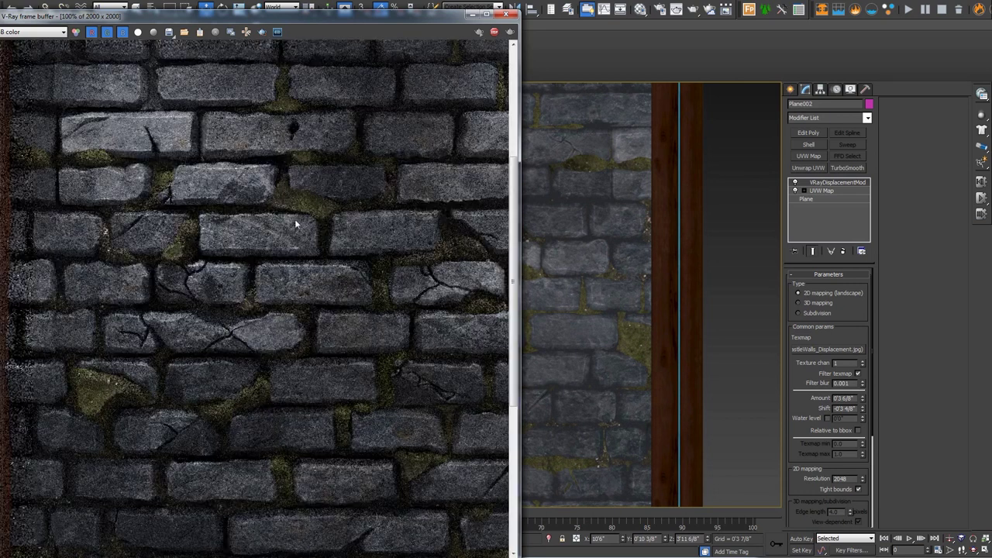
scroll(294, 219, down, 2)
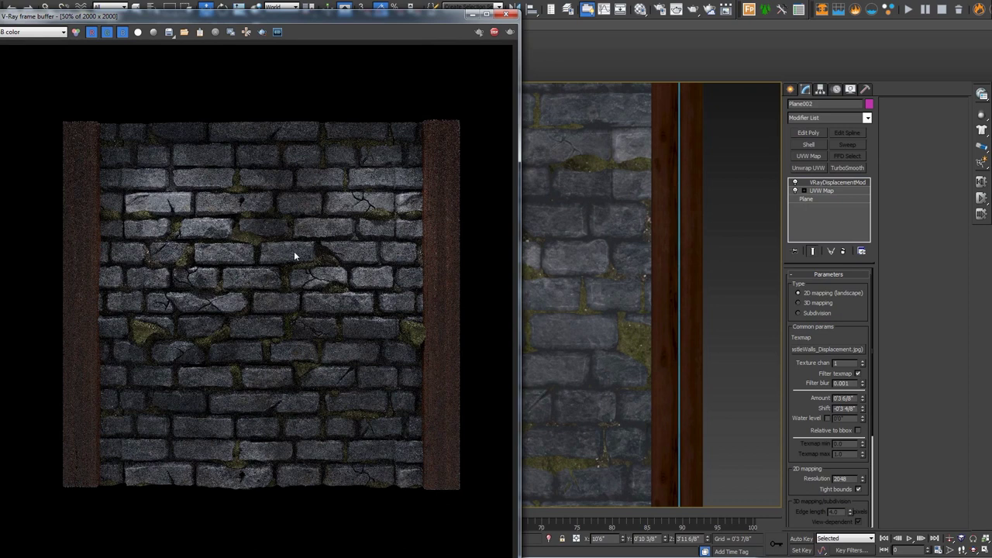
scroll(295, 252, up, 2)
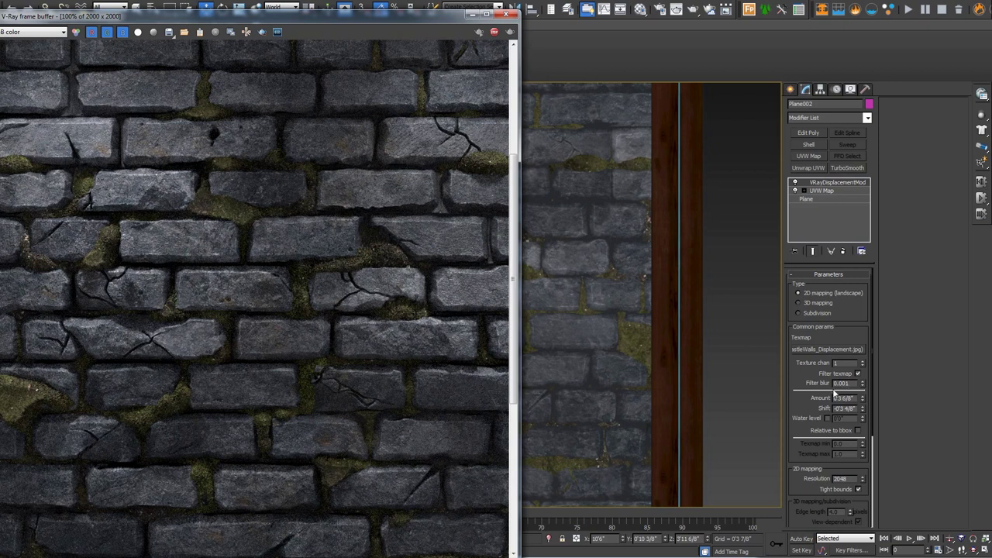
scroll(378, 286, down, 2)
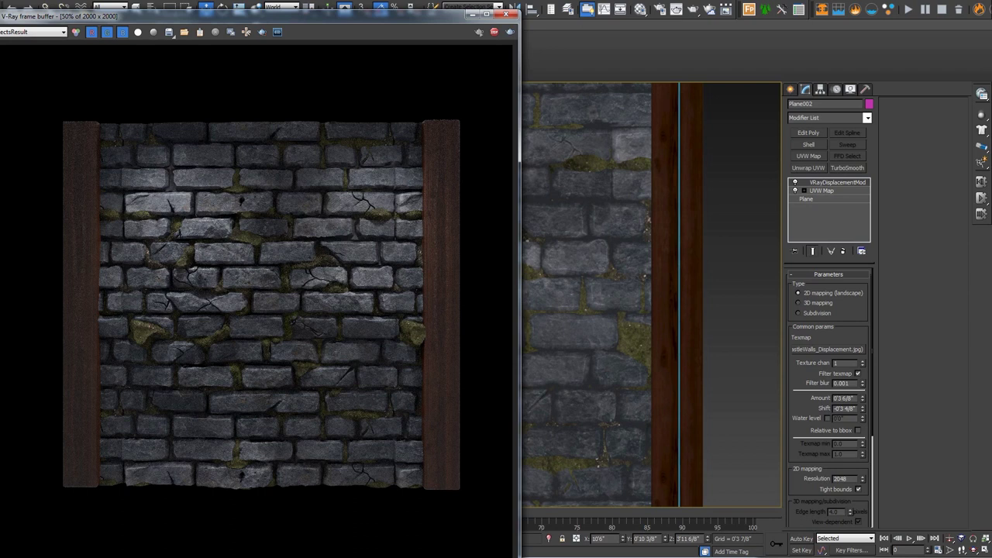
click(506, 14)
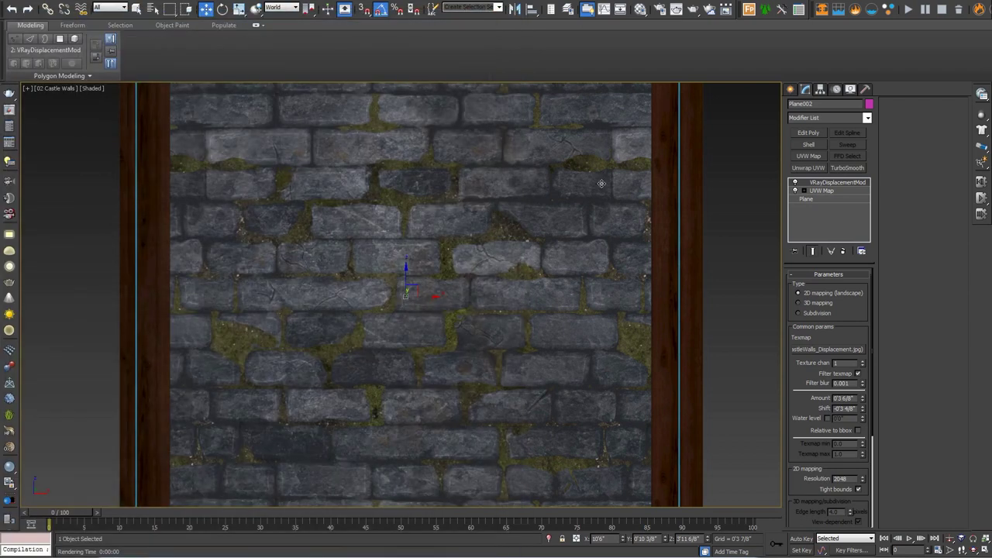
Select Box003, zoom to fit it and orbit around the brick box
scroll(601, 184, down, 10)
middle_drag(522, 279, 416, 272)
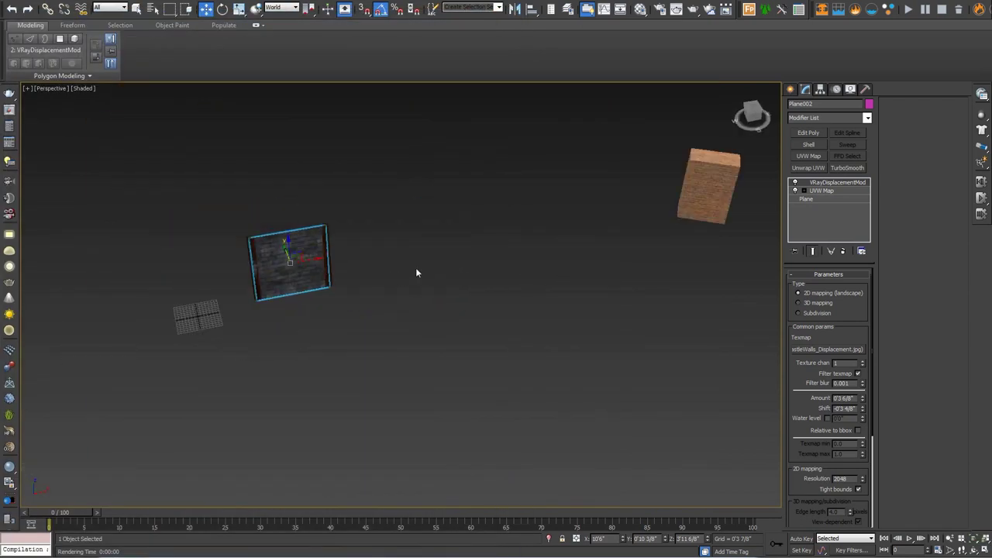
click(706, 220)
key(z)
alt+middle_drag(706, 219, 504, 299)
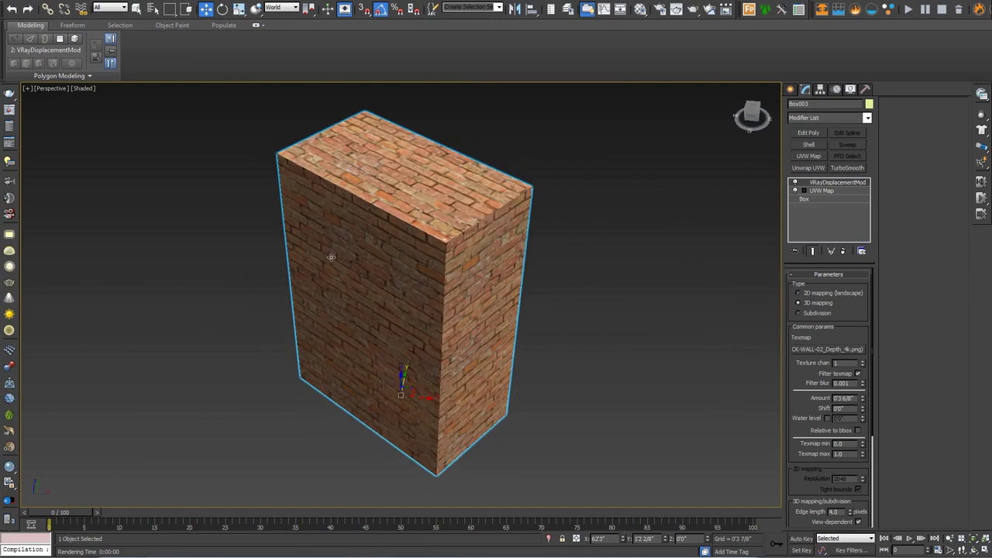
alt+middle_drag(355, 267, 427, 263)
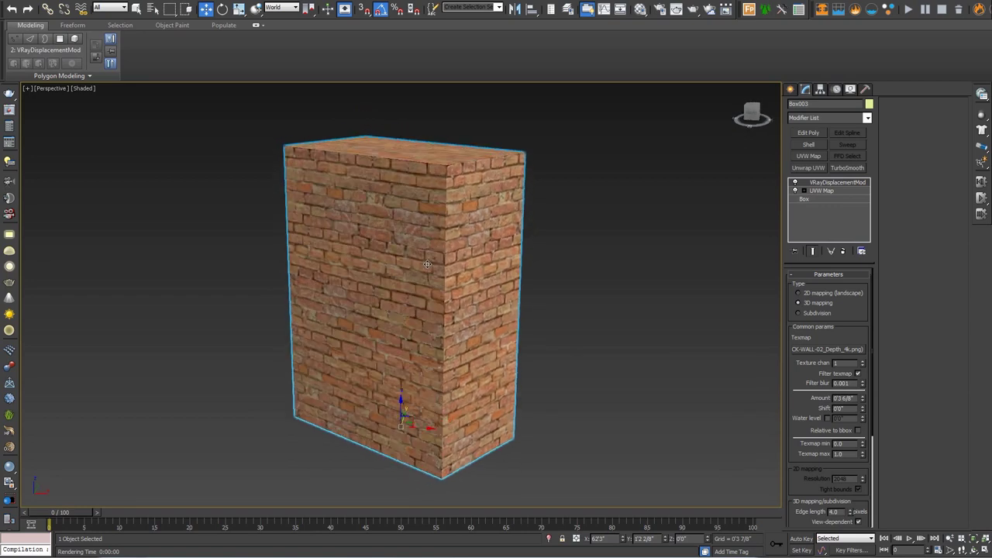
Review Box003's VRayDisplacementMod settings (3D mapping, CK-WALL-02 map), then deselect the box
key(c)
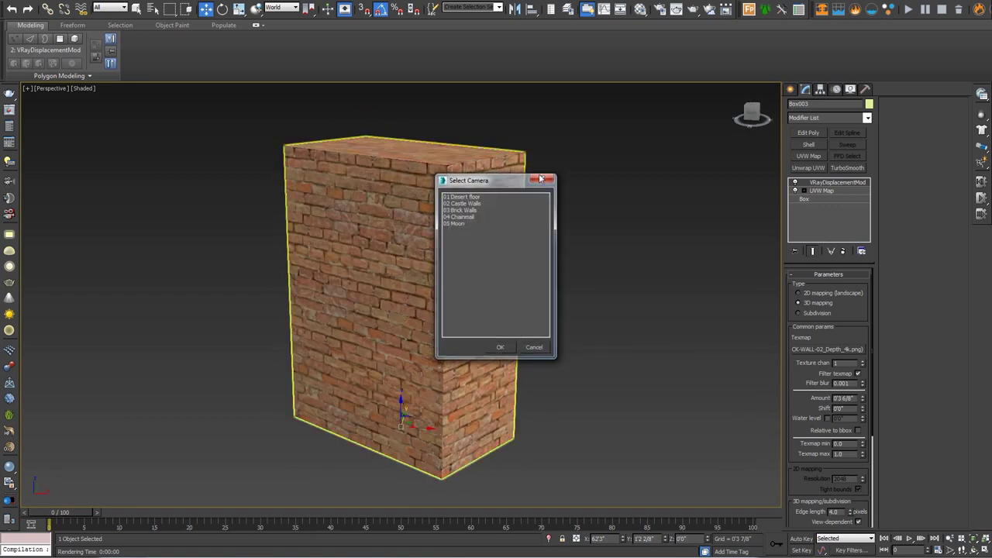
click(547, 180)
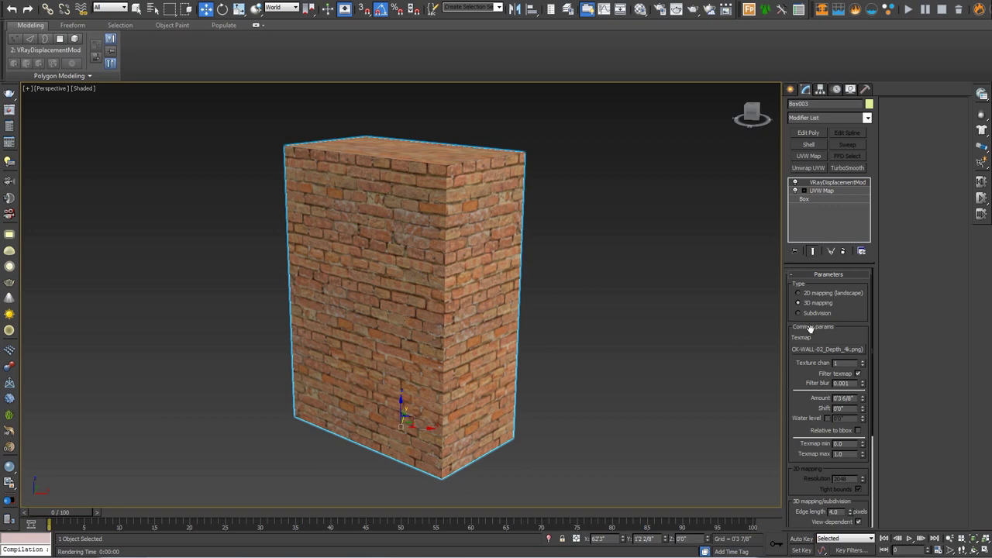
double_click(853, 398)
drag(799, 450, 802, 306)
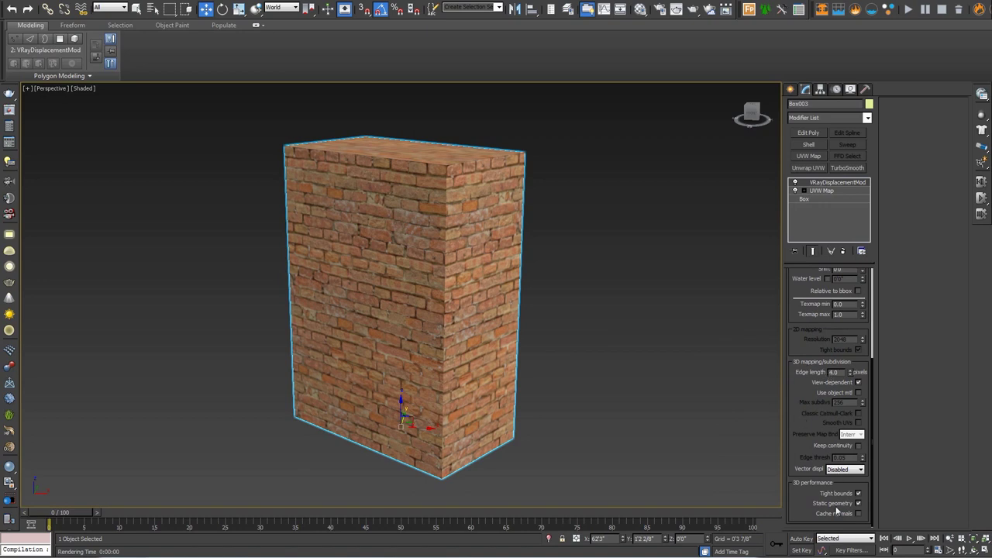
click(574, 288)
Look through the 03 Brick Walls camera and select the brick box
key(c)
double_click(476, 205)
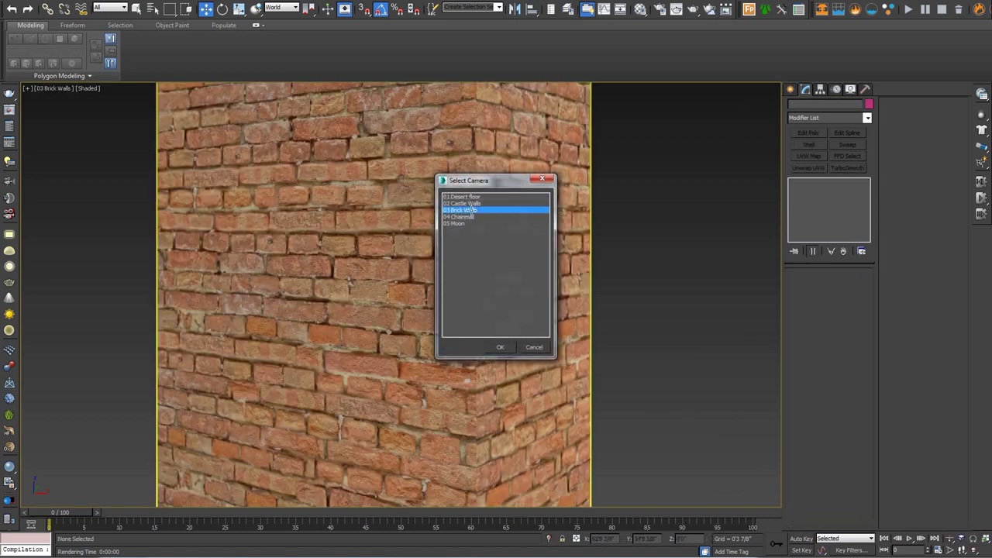
right_click(472, 208)
click(541, 210)
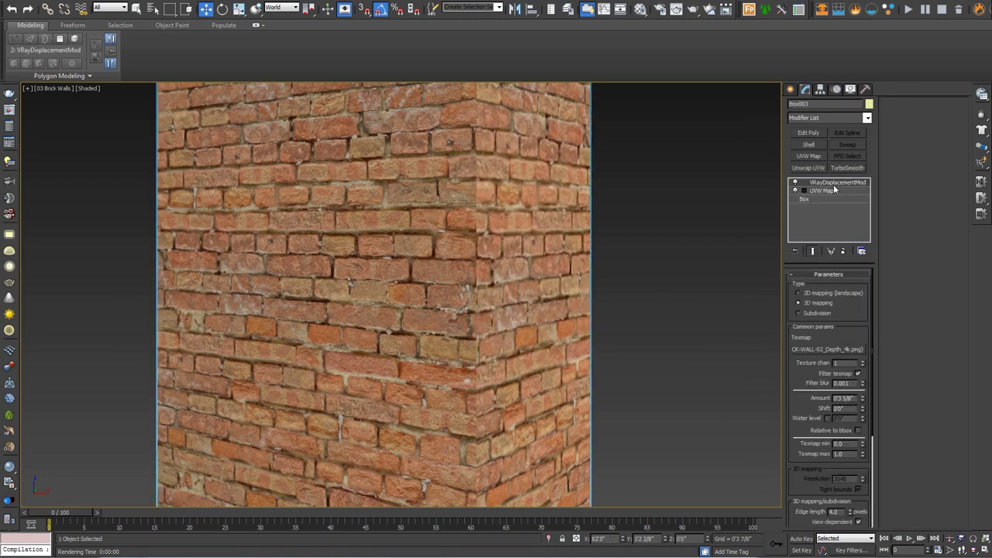
Render the brick box in V-Ray and pan across the result to inspect the split corner
right_click(465, 283)
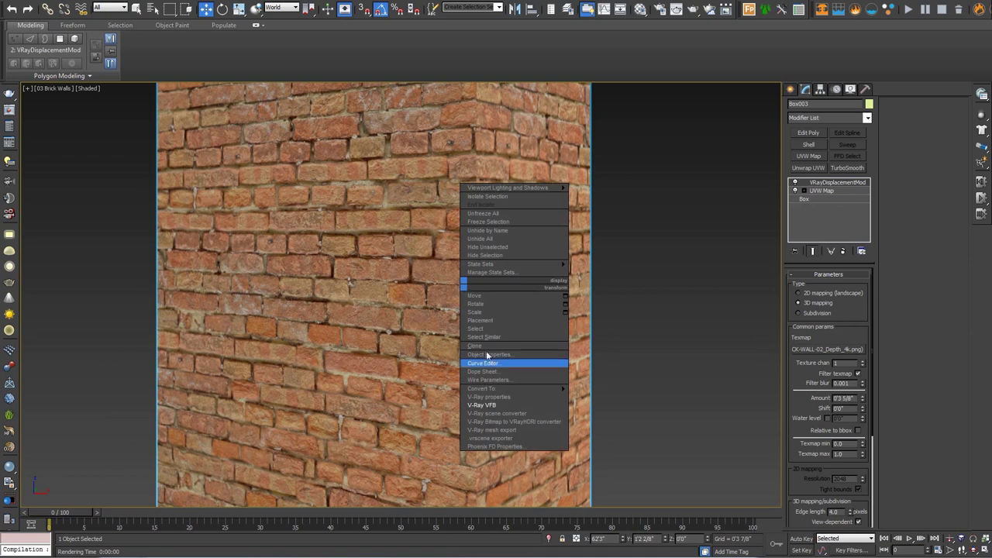
click(482, 404)
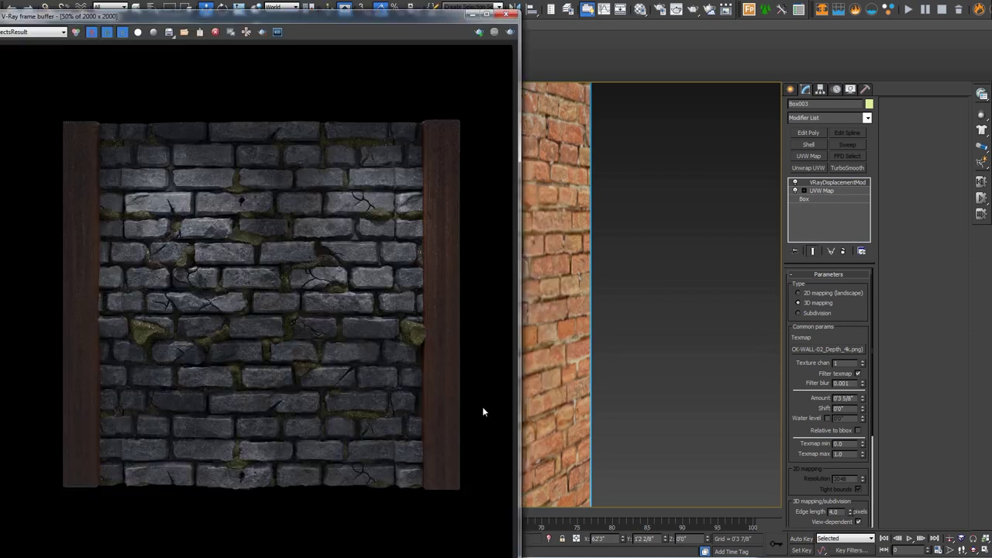
click(510, 32)
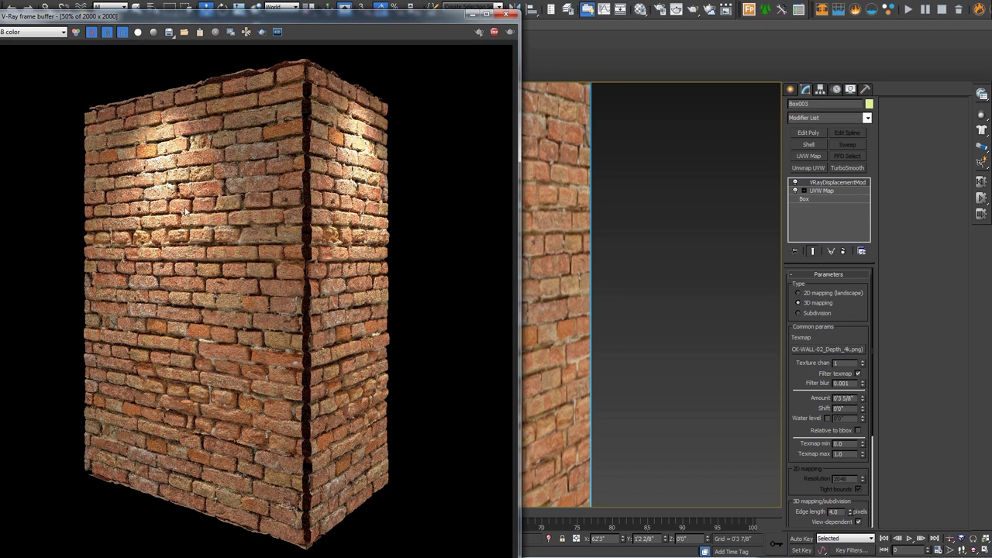
scroll(186, 209, up, 2)
scroll(166, 199, down, 1)
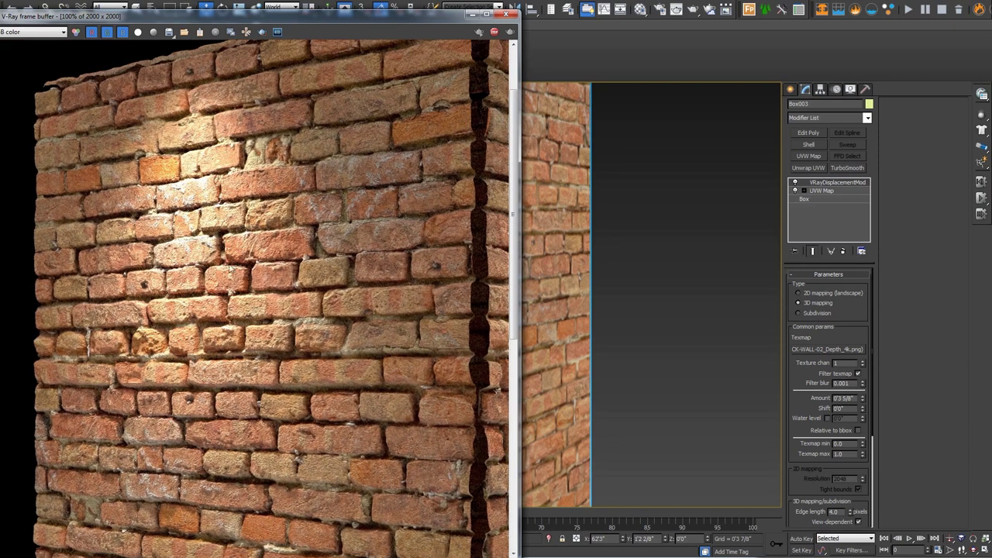
middle_drag(473, 295, 314, 270)
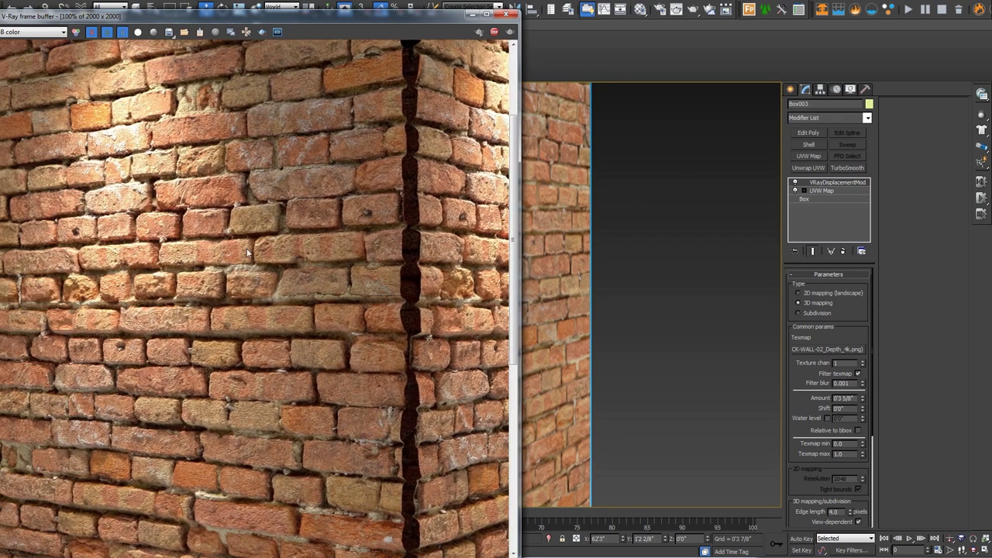
middle_drag(245, 253, 307, 255)
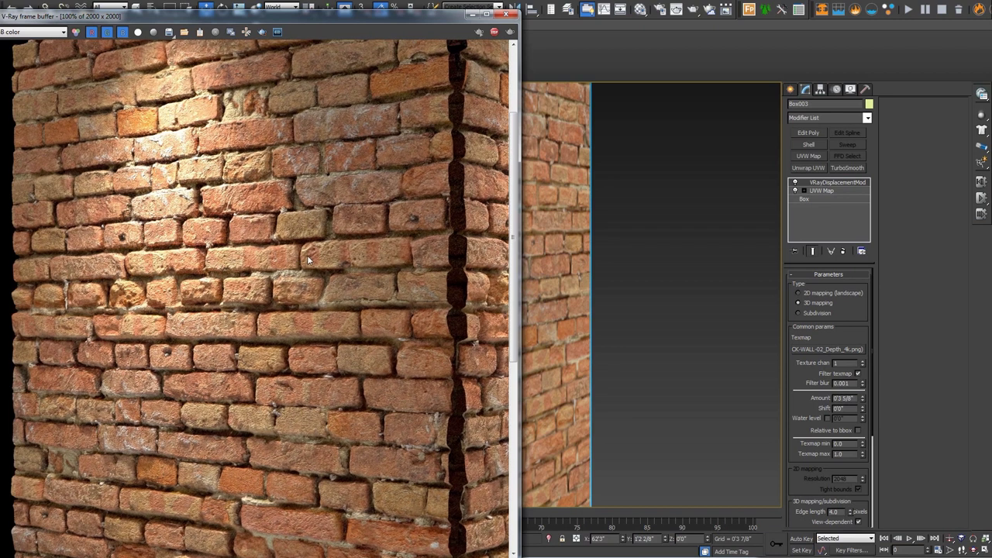
scroll(264, 246, down, 2)
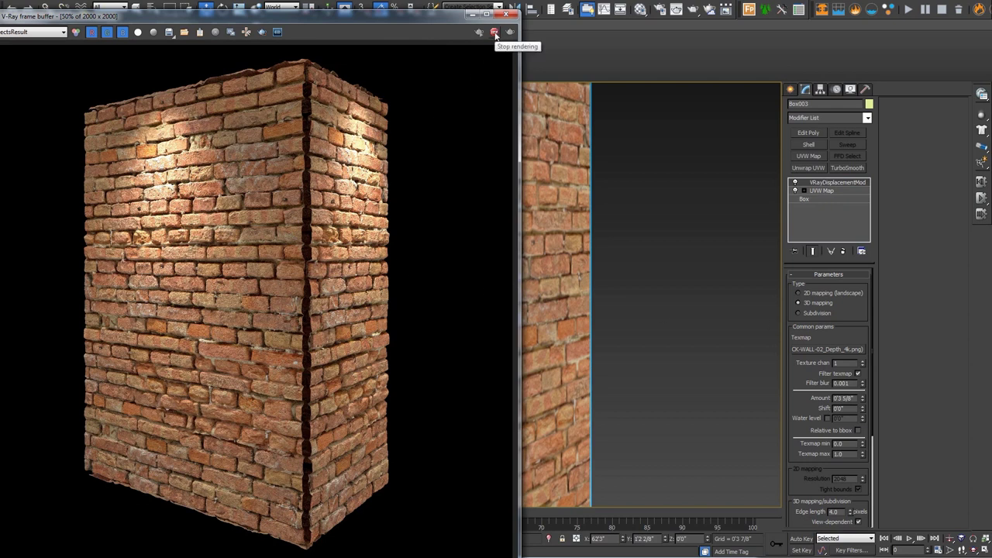
Enable Keep continuity in VRayDisplacementMod and re-render, zooming in on the box's corner
drag(813, 372, 813, 276)
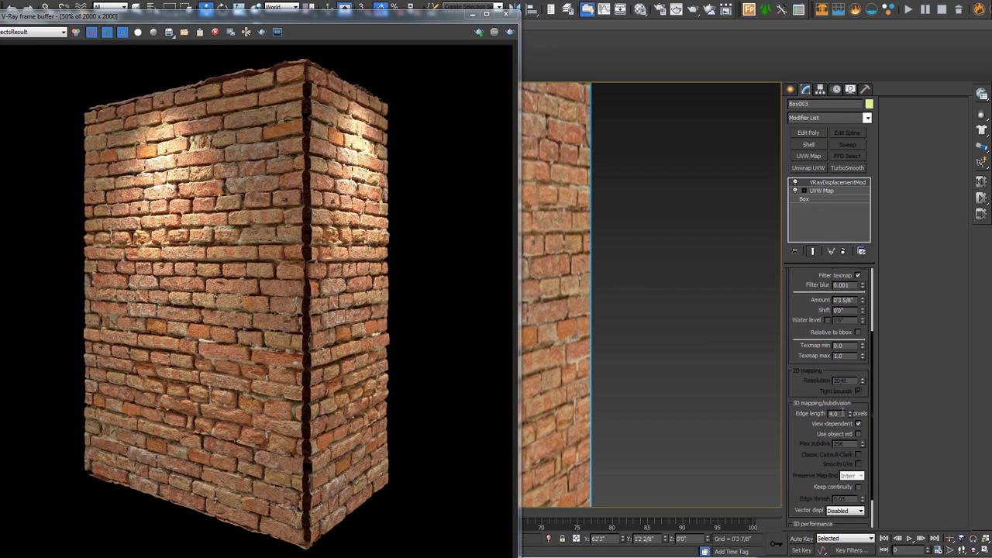
drag(804, 362, 804, 322)
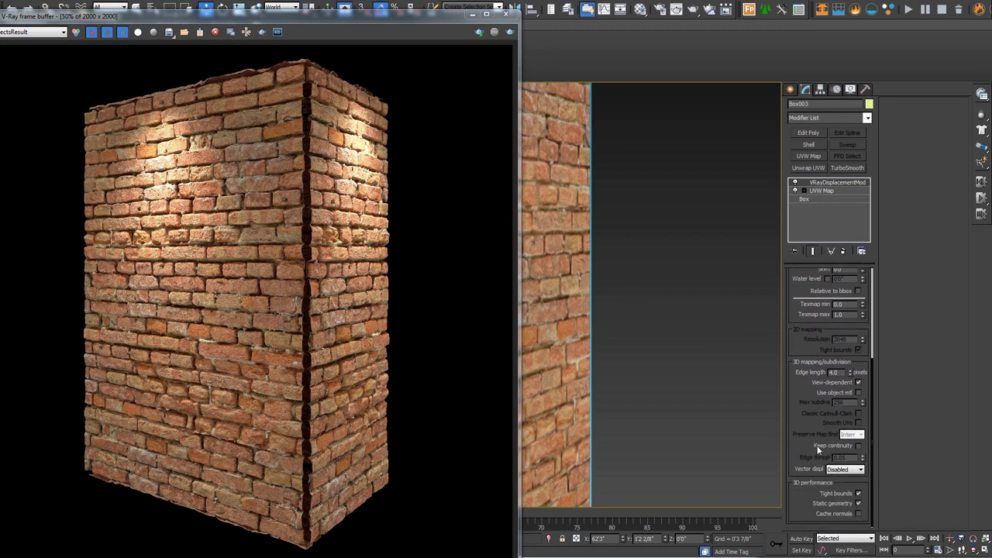
click(859, 447)
click(510, 32)
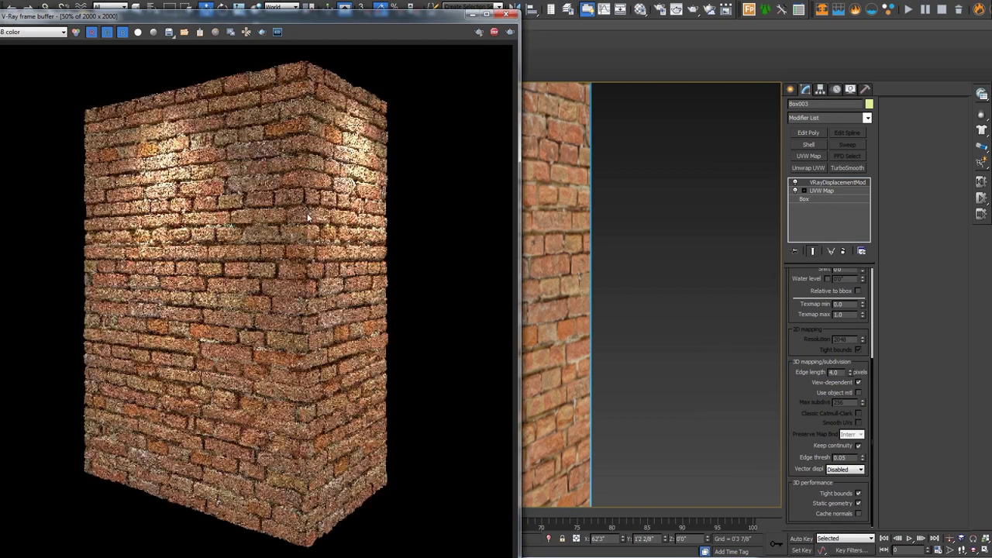
scroll(309, 262, up, 1)
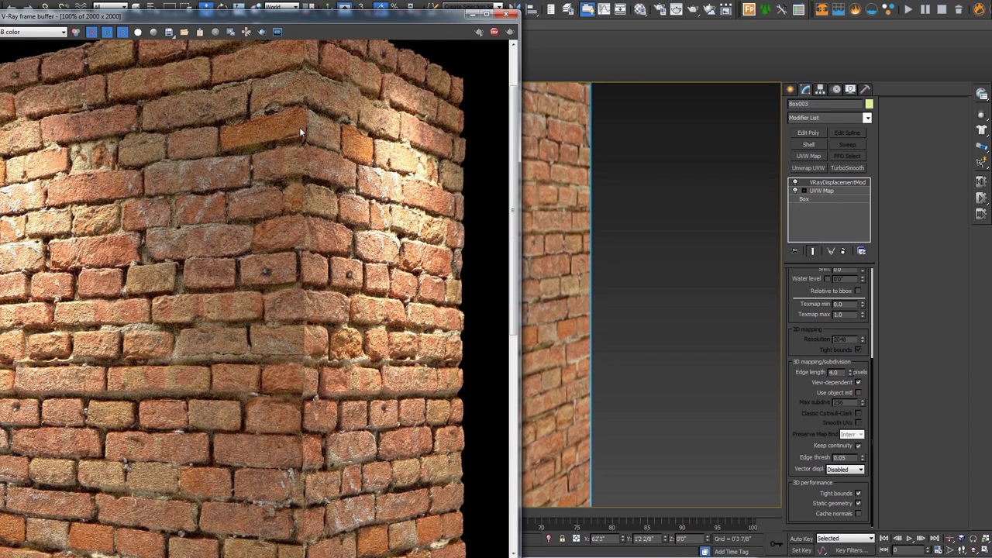
scroll(338, 324, down, 3)
scroll(340, 326, up, 1)
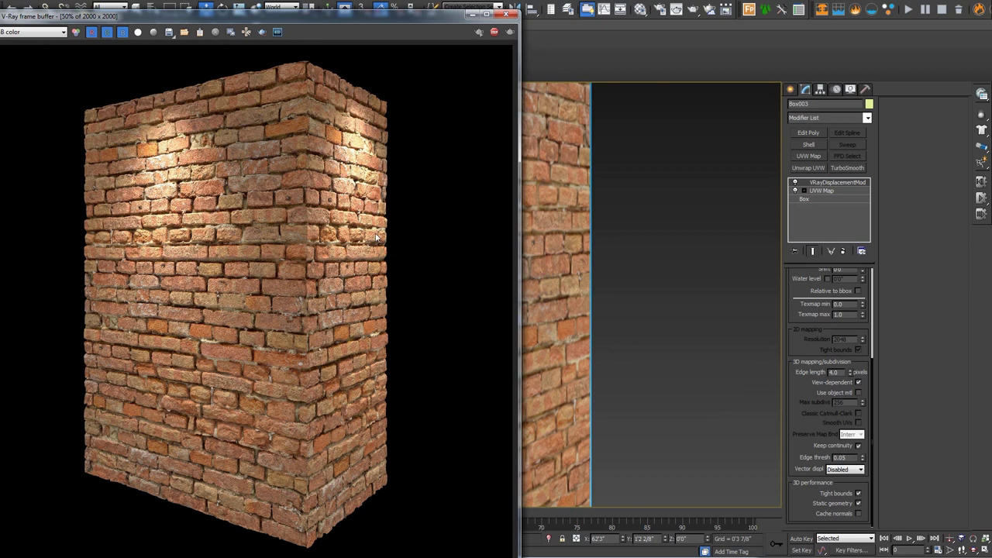
scroll(373, 238, up, 2)
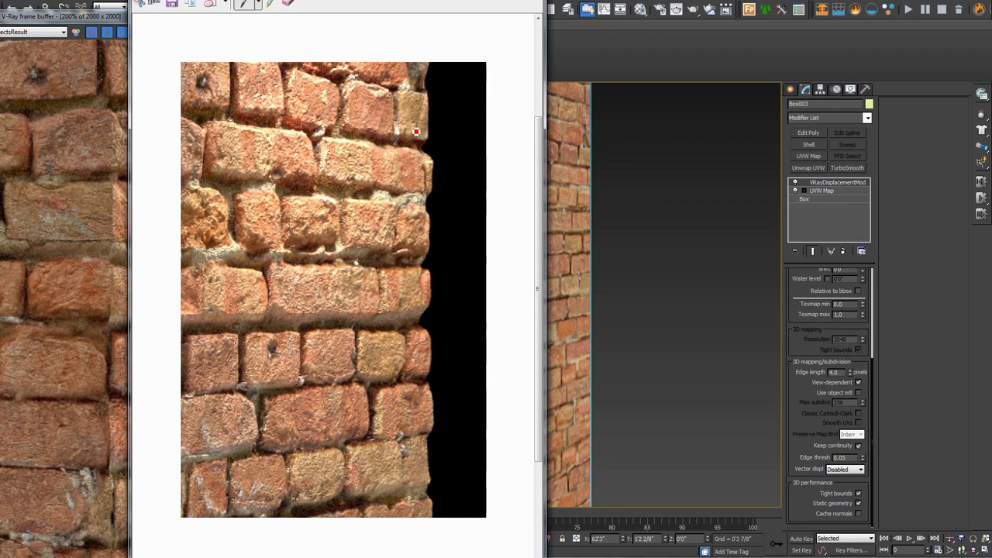
Circle and hatch the stretched brick in red on the render snapshot
mouse_move(312, 134)
mouse_down()
mouse_move(226, 127)
mouse_move(205, 141)
mouse_move(203, 182)
mouse_move(287, 189)
mouse_move(312, 188)
mouse_move(312, 138)
mouse_move(298, 138)
mouse_move(311, 159)
mouse_move(300, 152)
mouse_move(287, 181)
mouse_up()
drag(271, 139, 267, 184)
drag(233, 140, 229, 169)
mouse_move(215, 143)
mouse_down()
mouse_move(217, 166)
mouse_move(309, 142)
mouse_up()
drag(227, 161, 312, 158)
drag(214, 171, 310, 169)
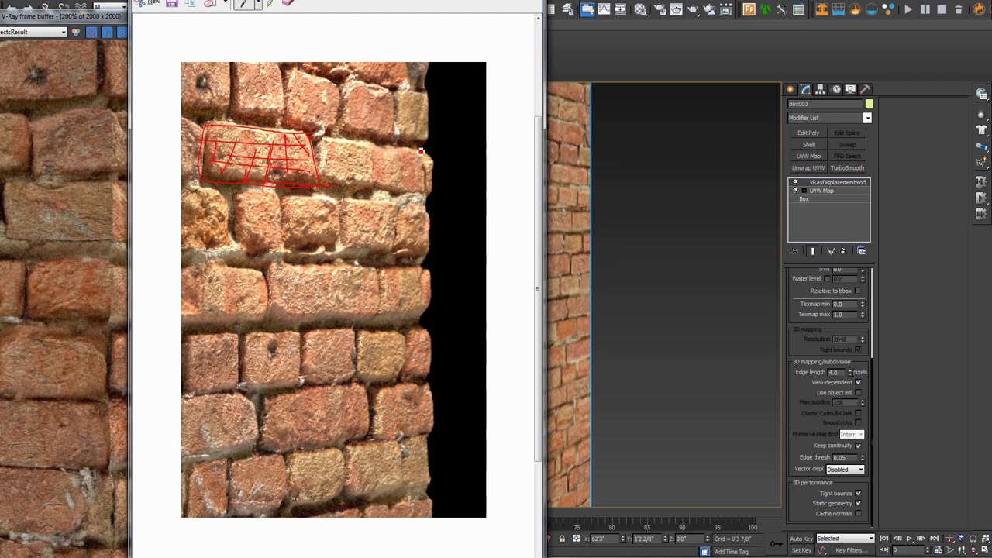
Trace the wavy pillar edge in red, check against the live render, then select Edge length
mouse_move(418, 146)
mouse_down()
mouse_move(438, 164)
mouse_move(427, 201)
mouse_move(430, 249)
mouse_up()
key(alt+F4)
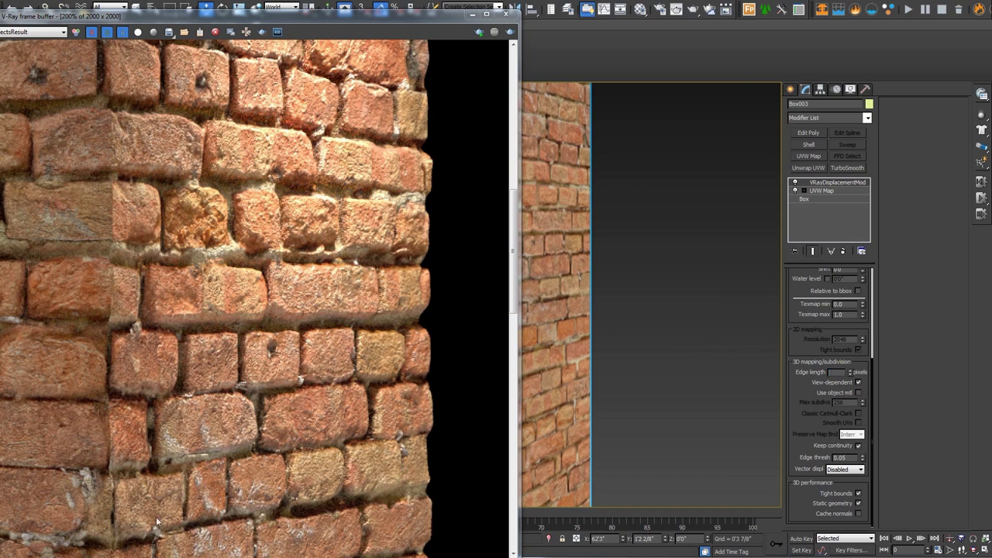
key(alt+Tab)
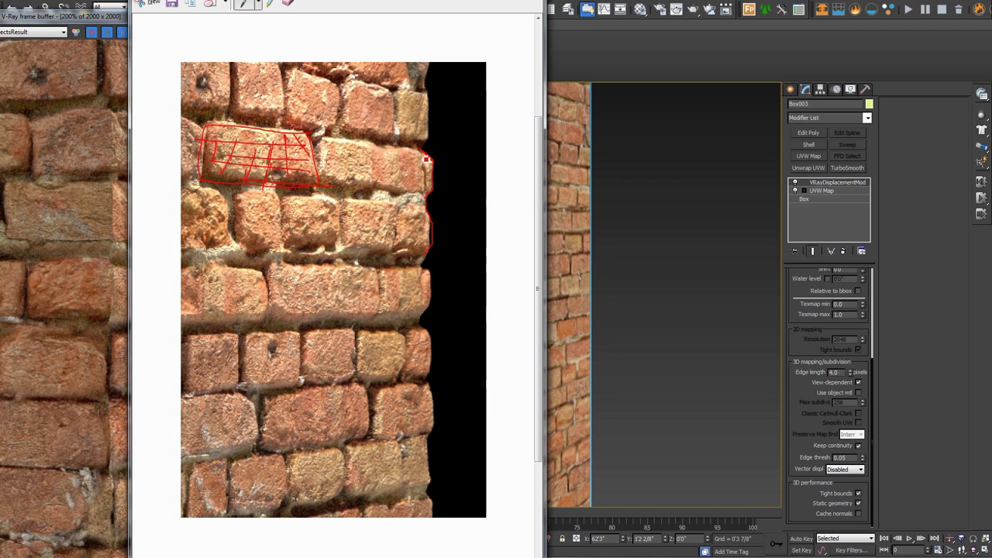
mouse_move(423, 151)
mouse_down()
mouse_move(433, 101)
mouse_move(425, 90)
mouse_up()
double_click(835, 372)
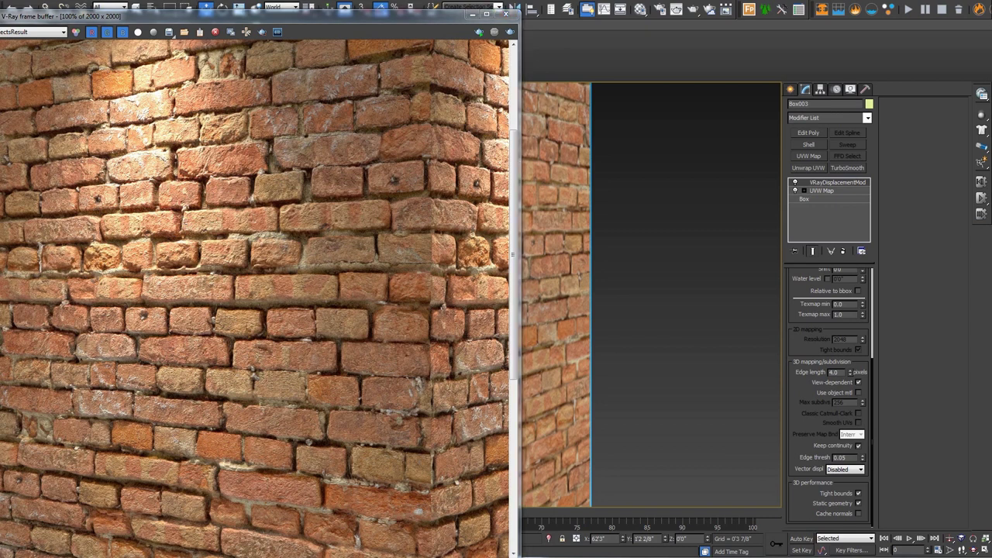
Set the VRayDisplacementMod Edge length to 13.0 pixels
scroll(378, 220, down, 1)
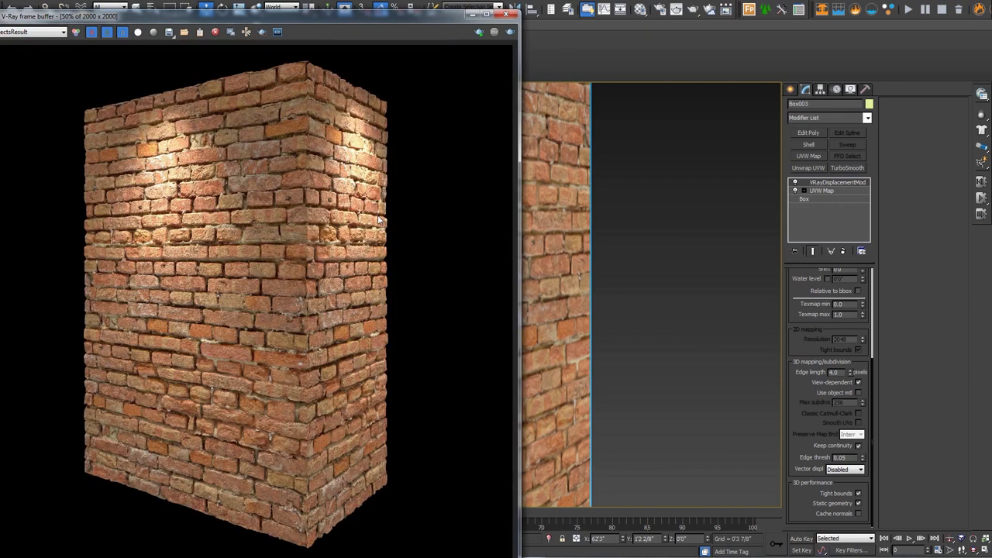
scroll(378, 220, up, 1)
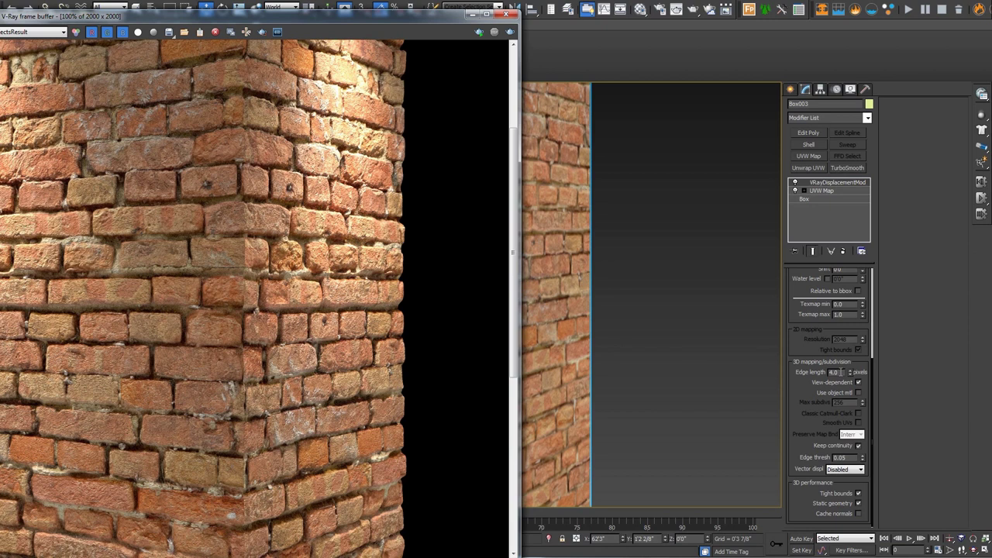
scroll(373, 224, up, 2)
scroll(396, 220, down, 1)
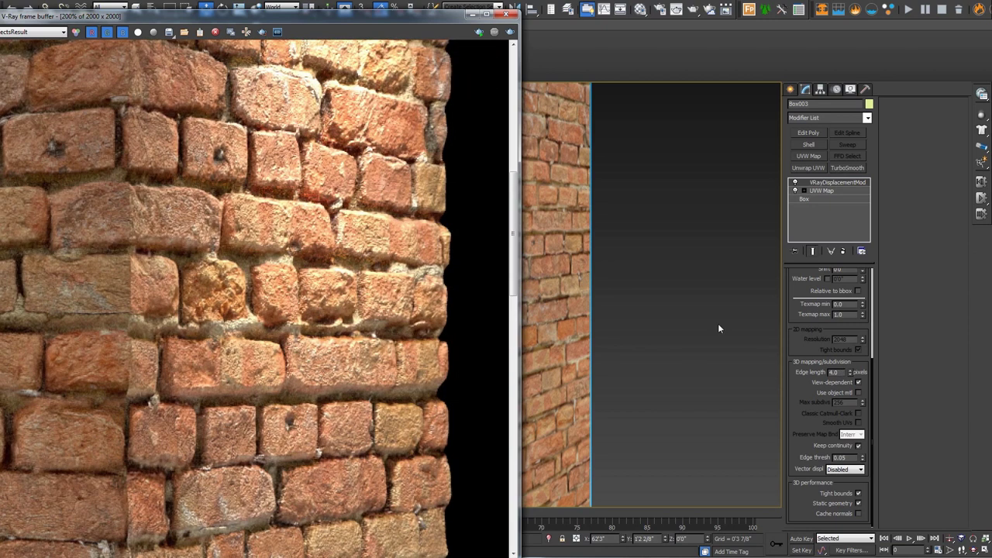
scroll(339, 267, down, 2)
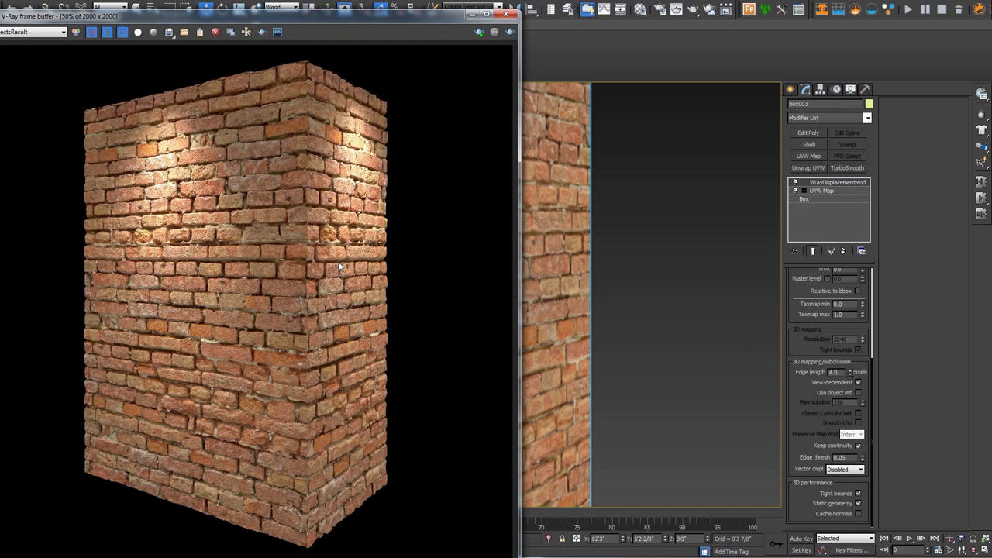
scroll(388, 273, up, 2)
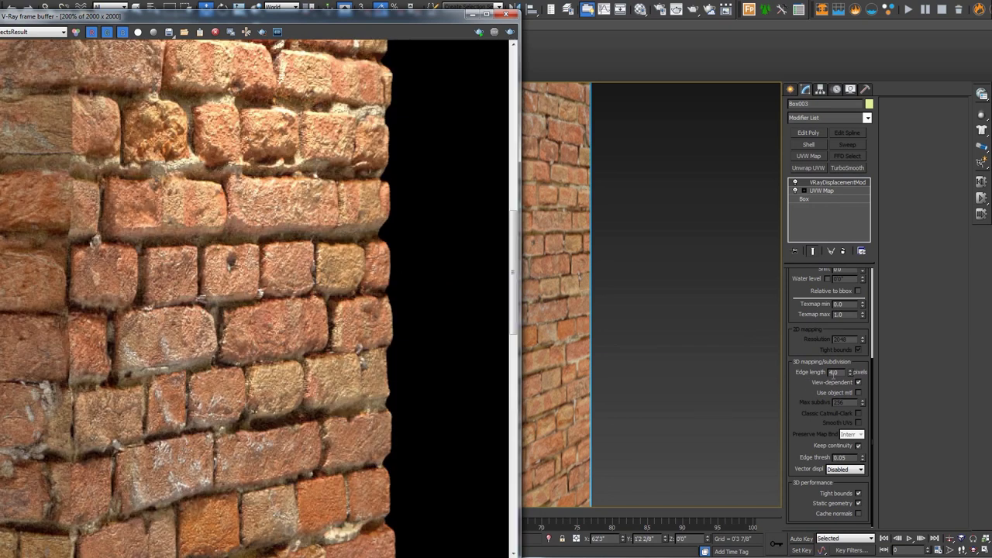
text(13)
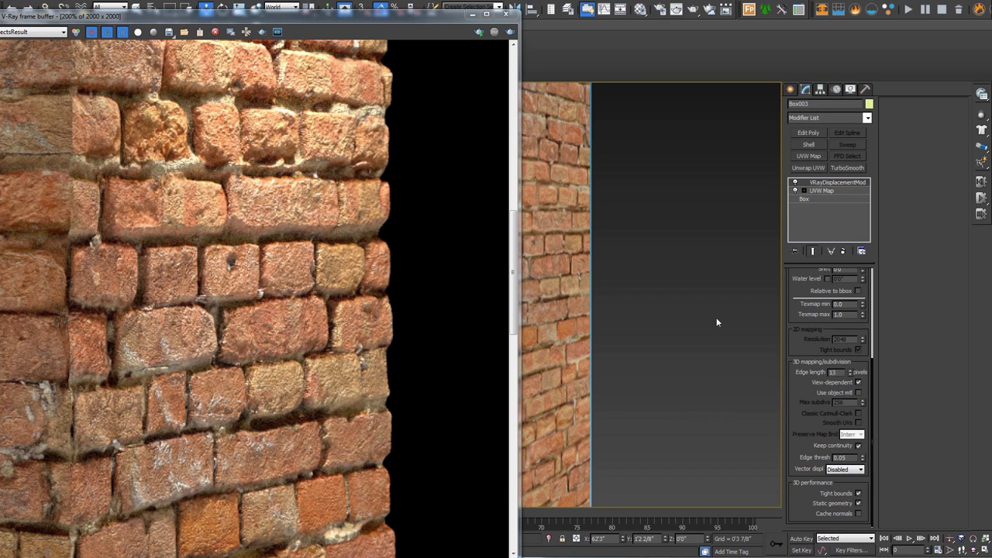
Re-render the brick box and view it at actual size to compare the corner close-ups
click(510, 31)
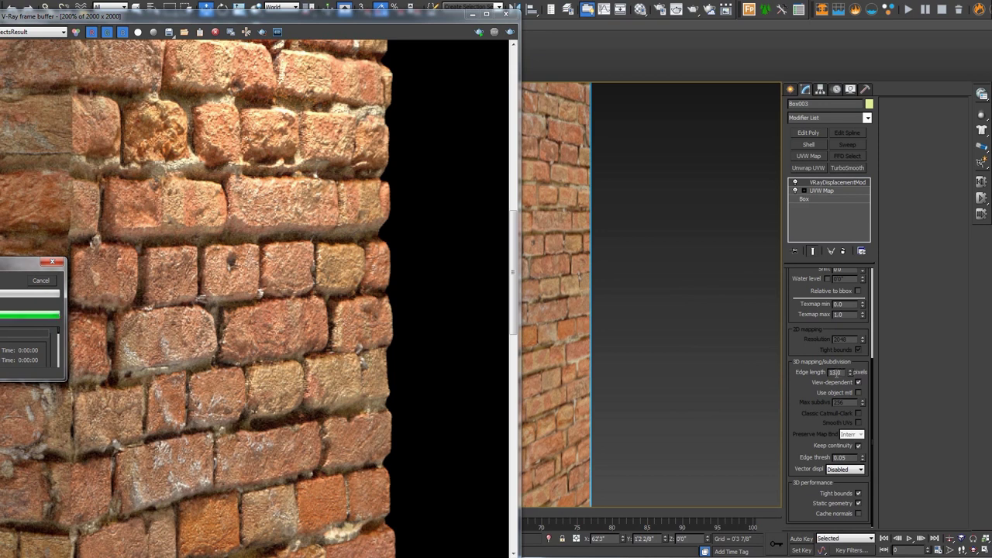
key(shift+q)
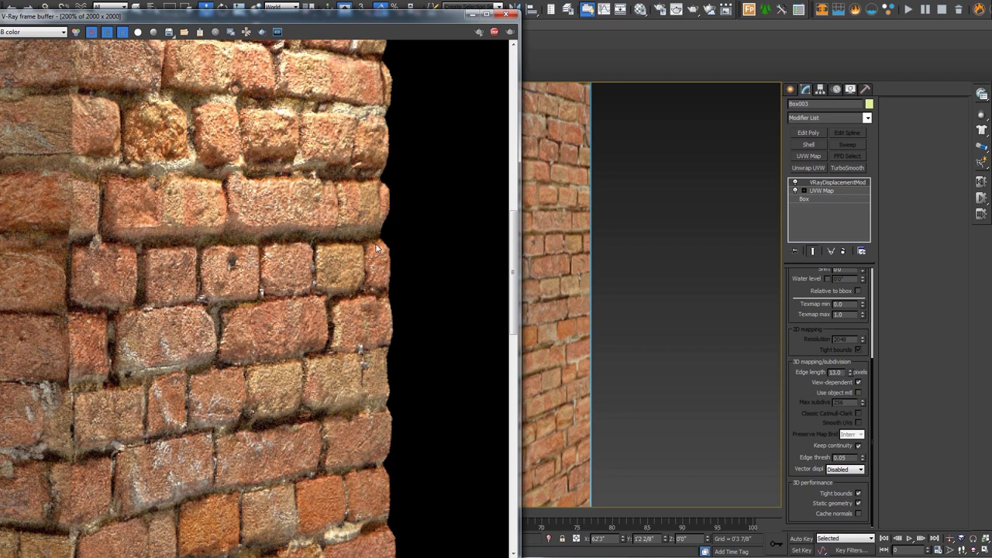
scroll(377, 248, down, 1)
scroll(230, 225, down, 2)
double_click(194, 223)
scroll(229, 231, down, 2)
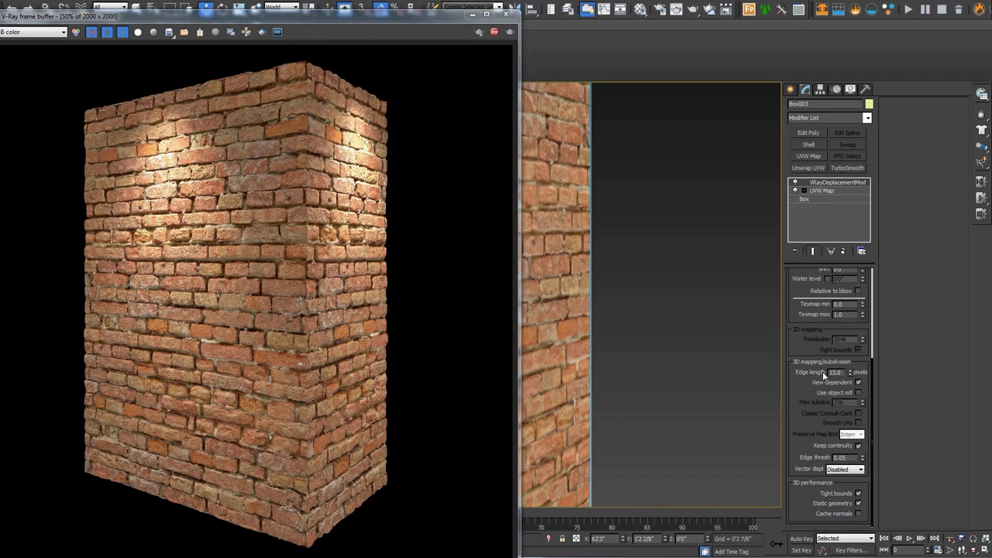
scroll(287, 271, up, 2)
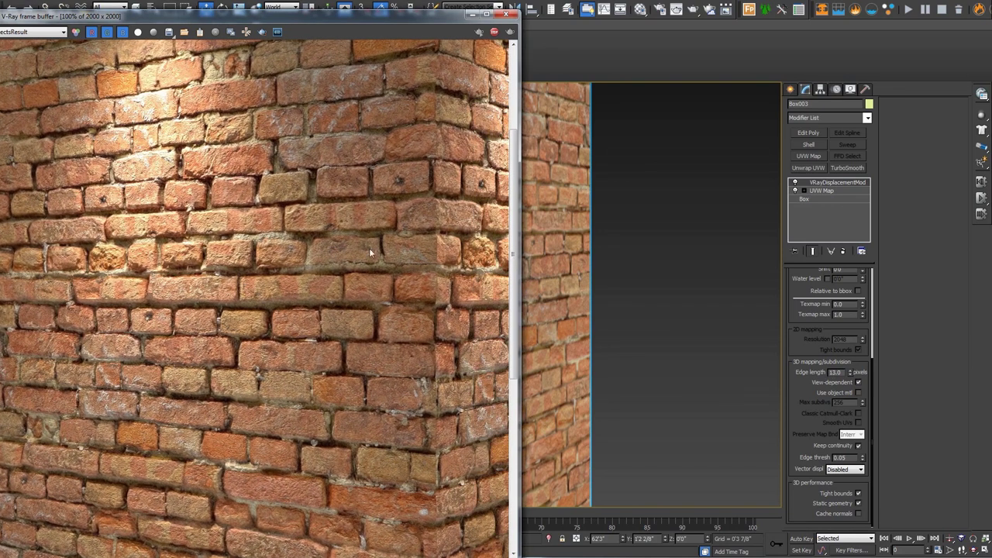
Switch off the VRayDisplacementMod and render the brick box without displacement
click(795, 183)
scroll(510, 56, down, 2)
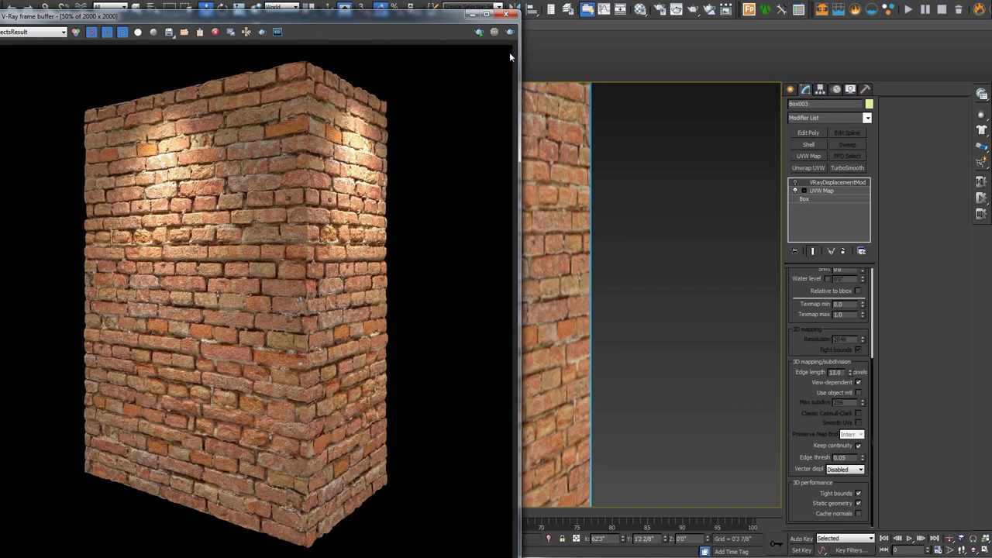
click(510, 32)
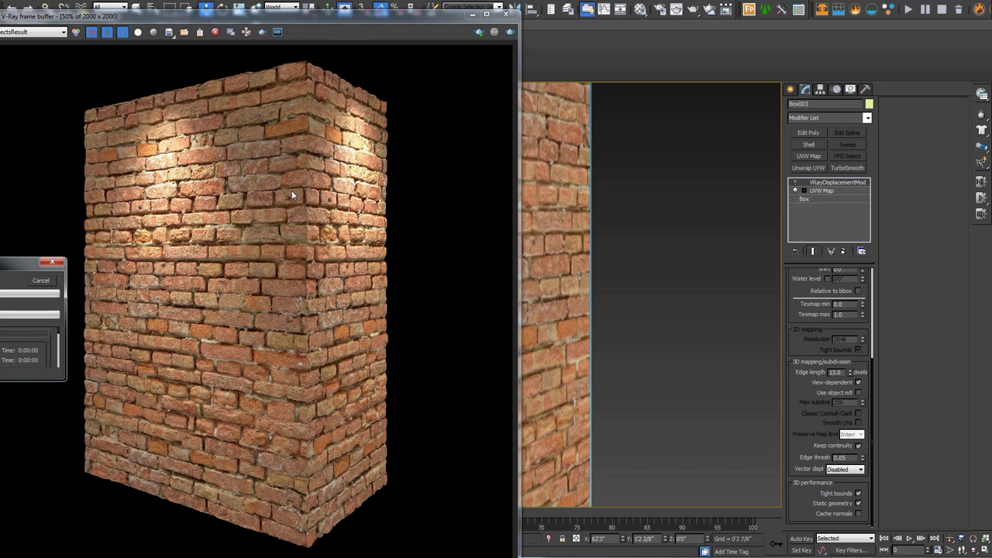
key(F9)
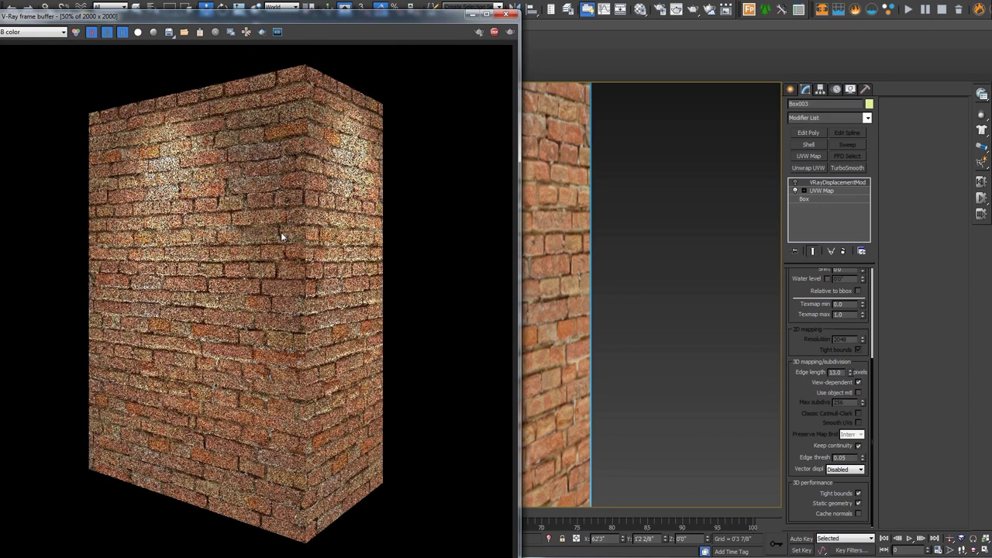
scroll(253, 231, up, 1)
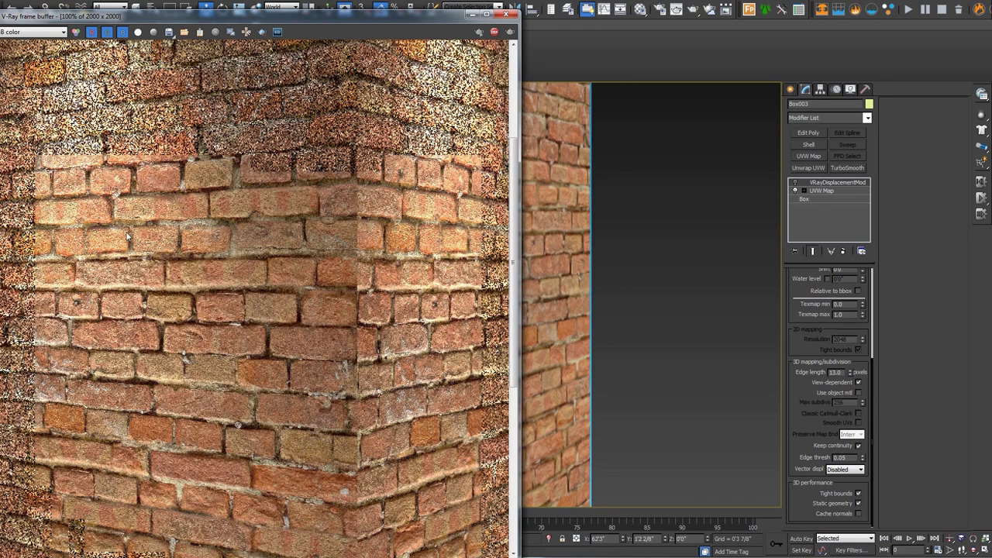
Inspect the undisplaced pillar edges, then re-render with displacement on and stop the progressive render
middle_drag(406, 204, 259, 223)
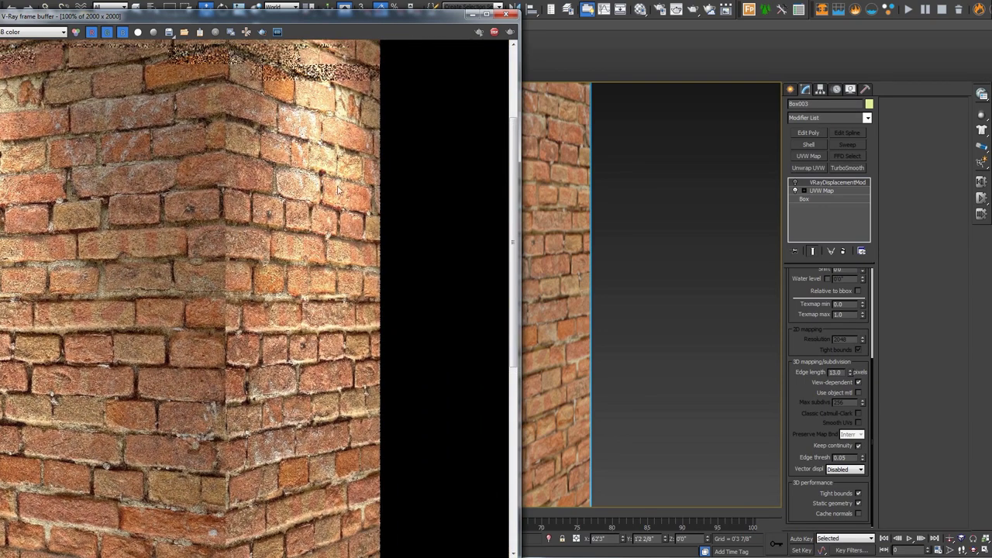
middle_drag(338, 190, 313, 201)
scroll(341, 226, down, 1)
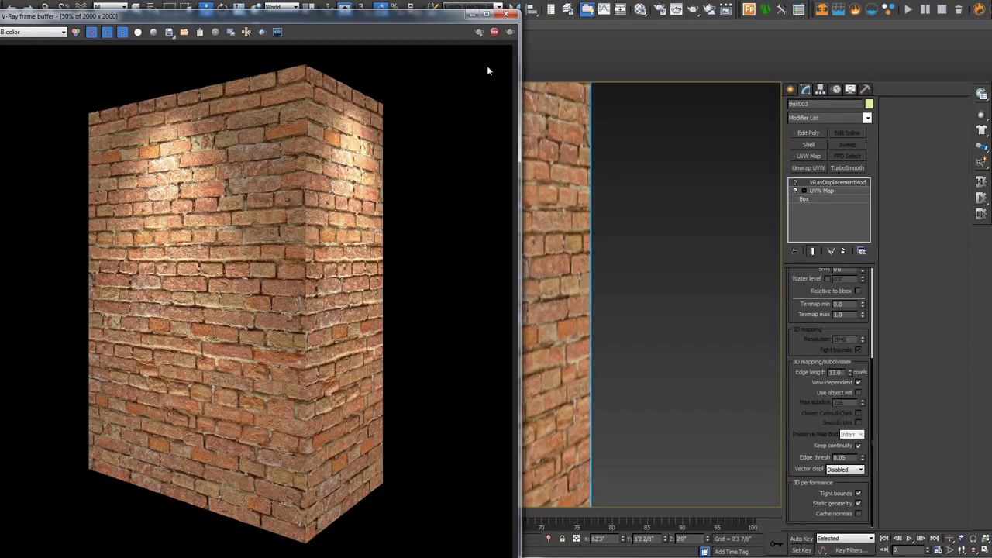
click(510, 32)
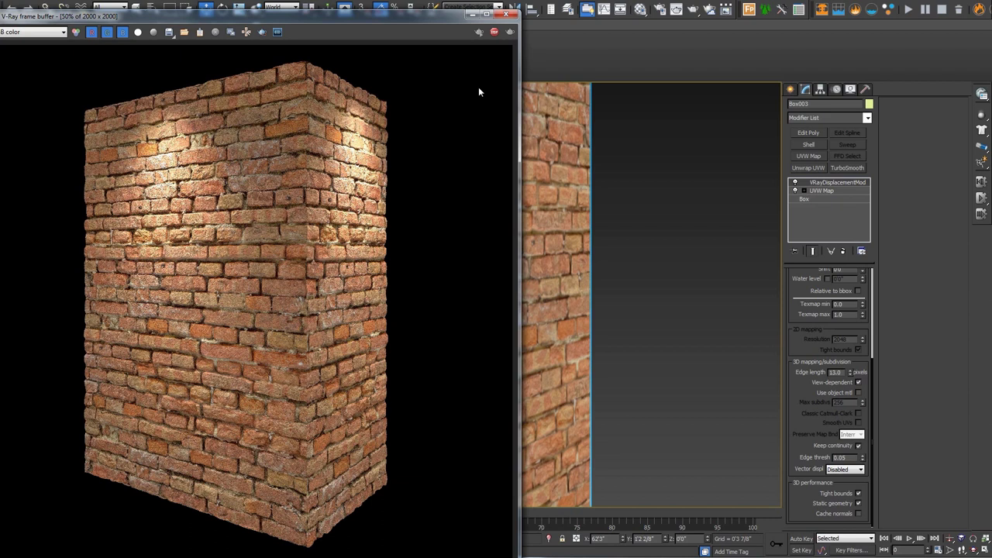
click(497, 33)
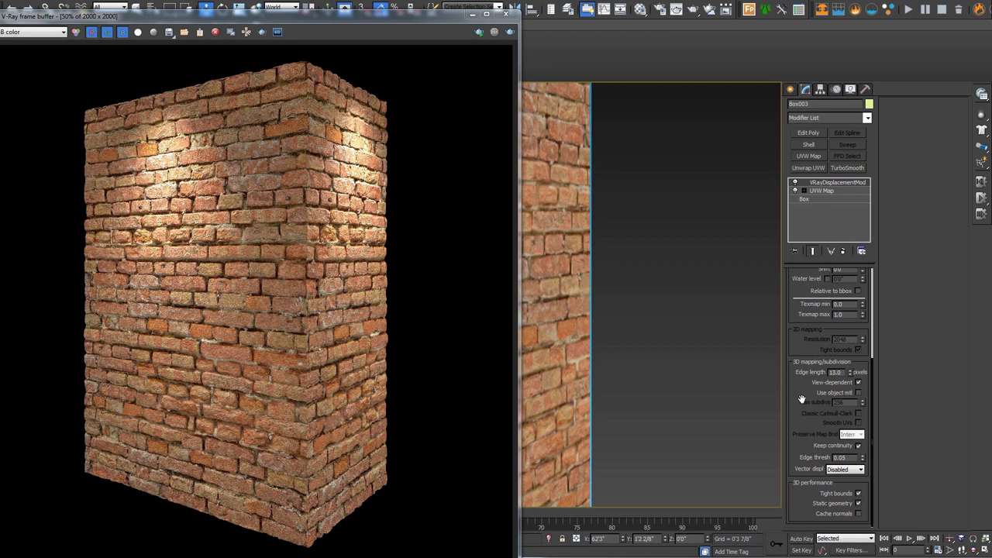
Close the V-Ray frame buffer and orbit a Perspective view to see the brick box's top
scroll(802, 399, up, 1)
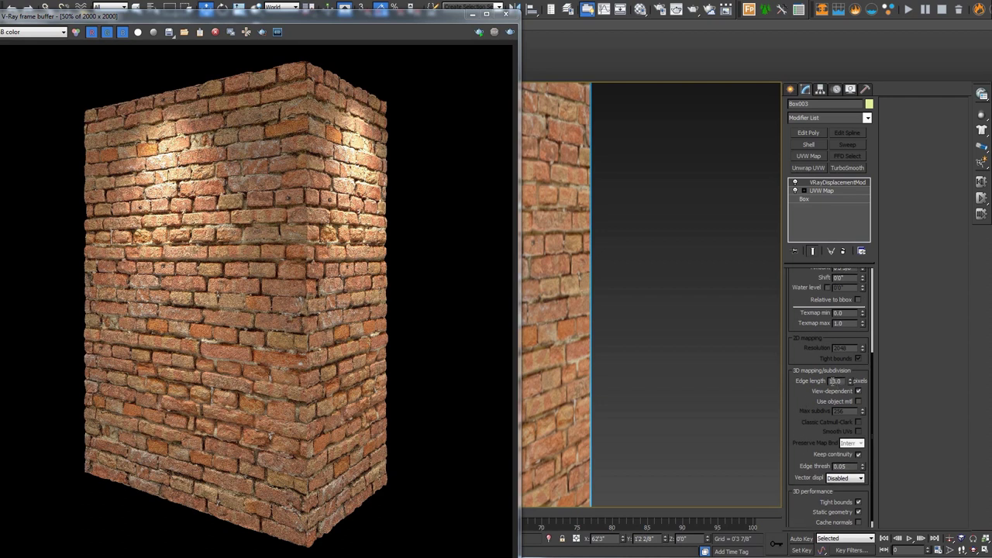
drag(803, 350, 802, 420)
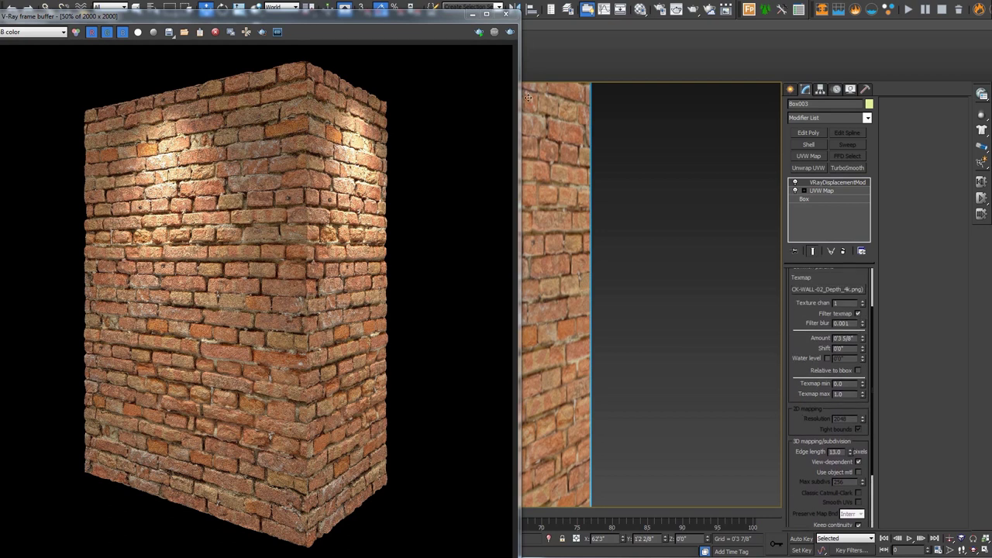
click(506, 15)
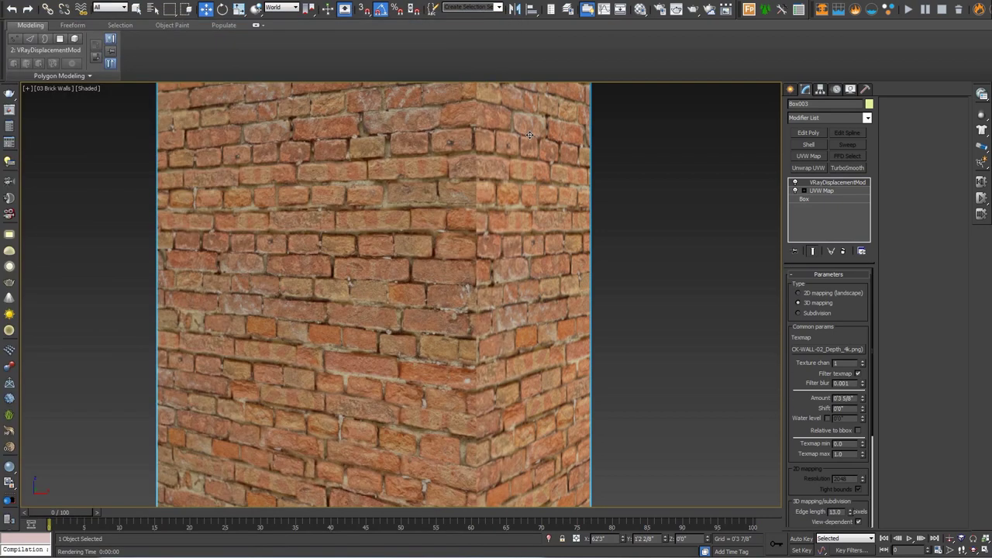
key(p)
alt+middle_drag(530, 135, 454, 210)
alt+middle_drag(480, 280, 424, 264)
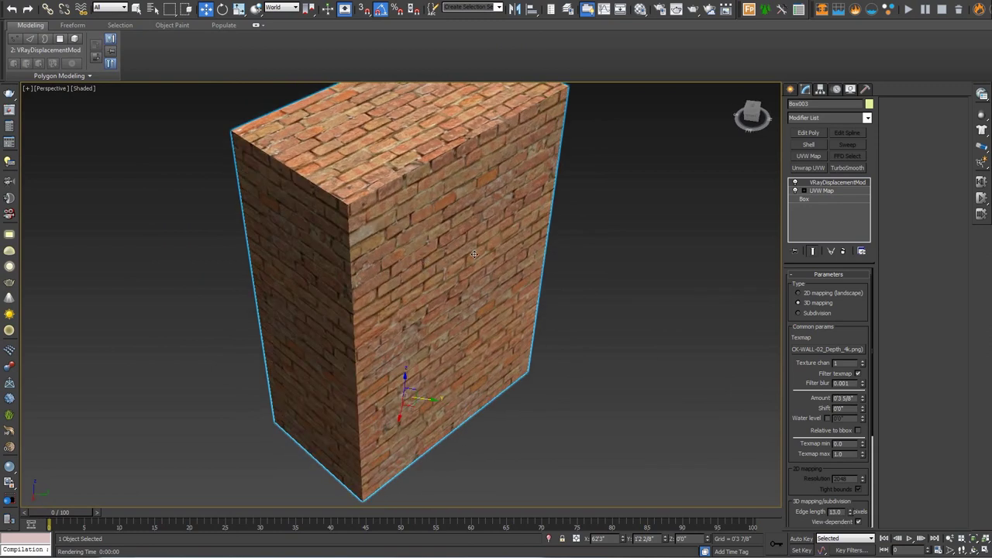
Add an Edit Poly modifier to the brick box and view its top face from above
click(790, 91)
click(805, 89)
click(811, 136)
alt+middle_drag(586, 304, 625, 320)
alt+middle_drag(481, 241, 429, 139)
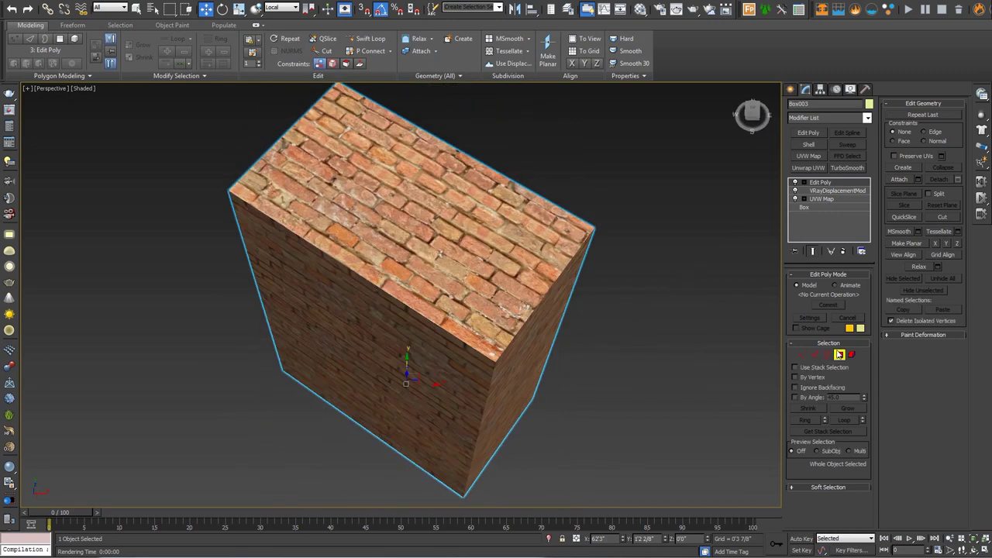
In Polygon mode, delete the top and inner faces, then reselect VRayDisplacementMod
click(840, 354)
alt+middle_drag(508, 287, 503, 235)
drag(437, 131, 313, 176)
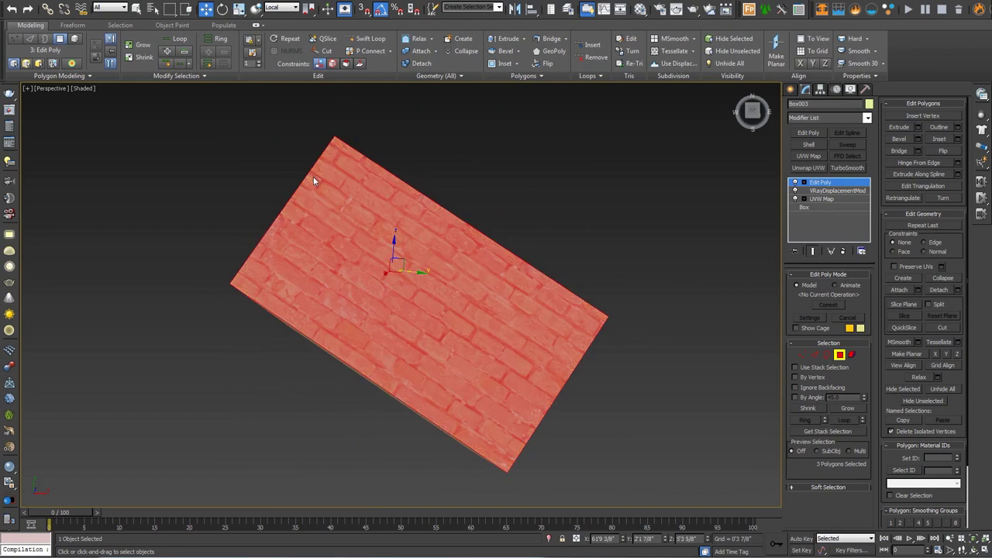
key(Delete)
click(410, 261)
key(Delete)
alt+middle_drag(440, 297, 543, 180)
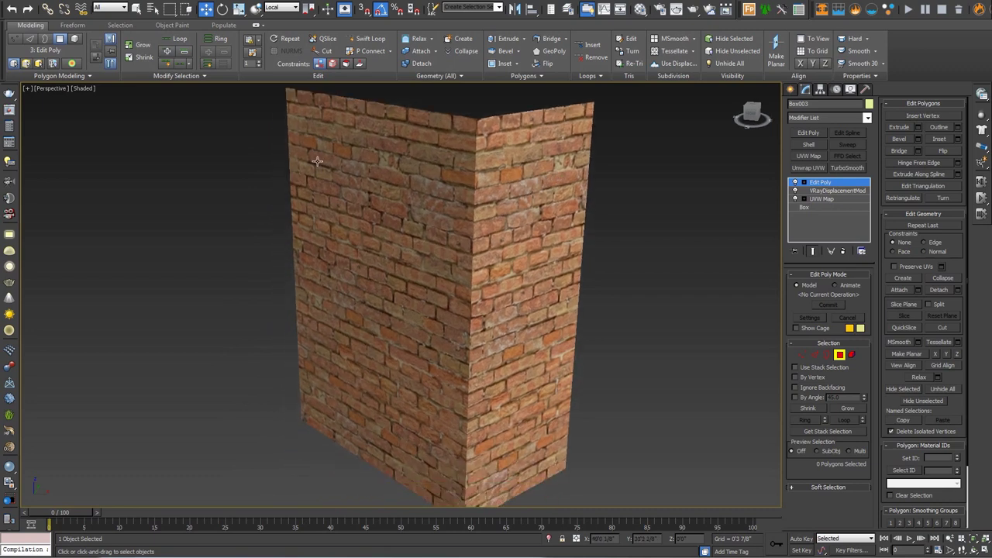
click(837, 191)
Set the brick wall's displacement Edge length to 10.0 and deselect the wall
scroll(843, 415, down, 3)
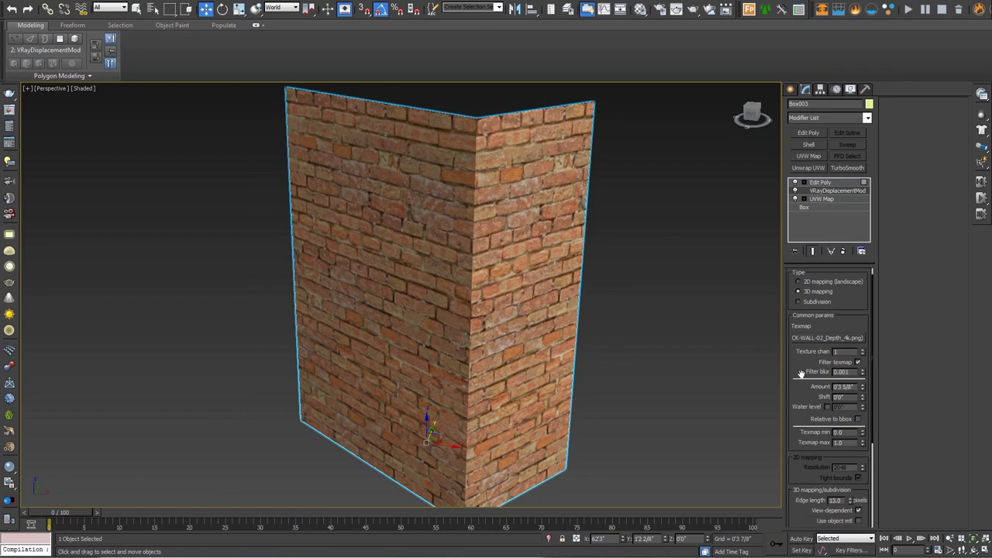
double_click(836, 434)
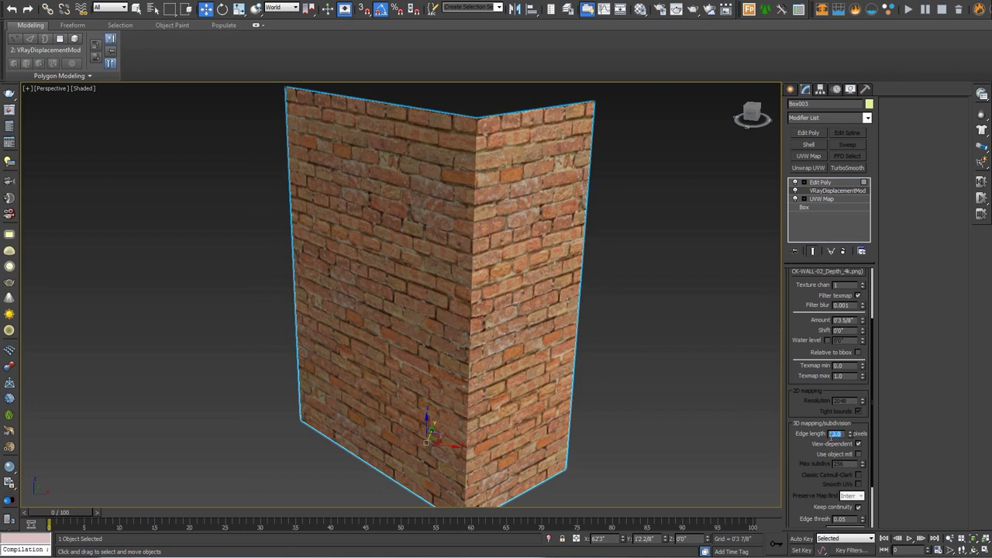
alt+middle_drag(573, 328, 510, 297)
text(10)
key(Return)
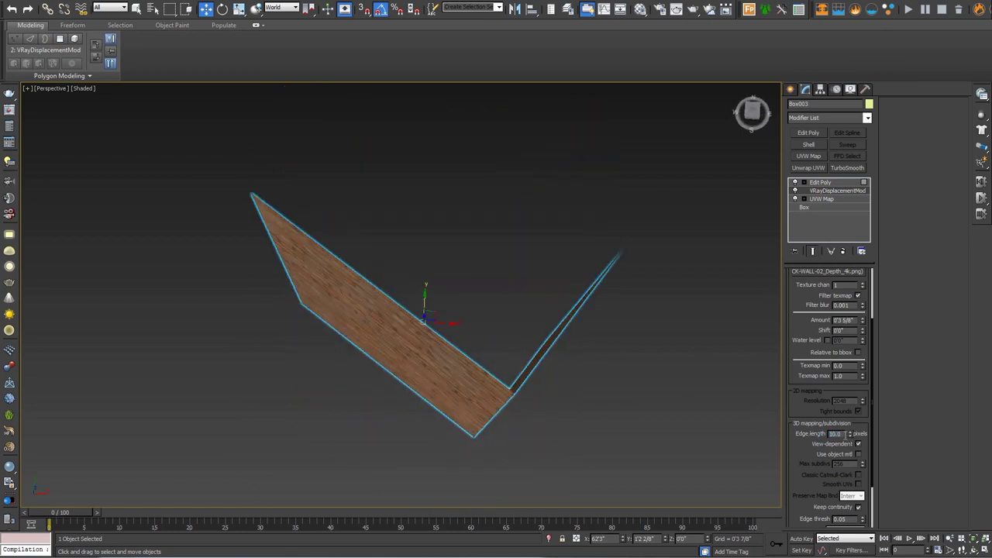
alt+middle_drag(722, 412, 597, 257)
click(645, 300)
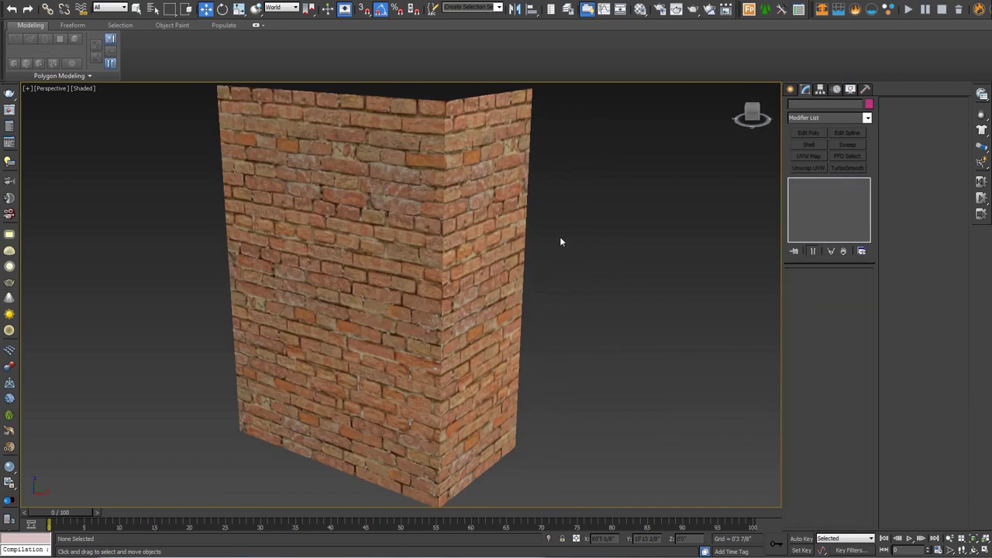
Zoom out, select the black chainmail plane and frame it in the view
scroll(559, 231, down, 3)
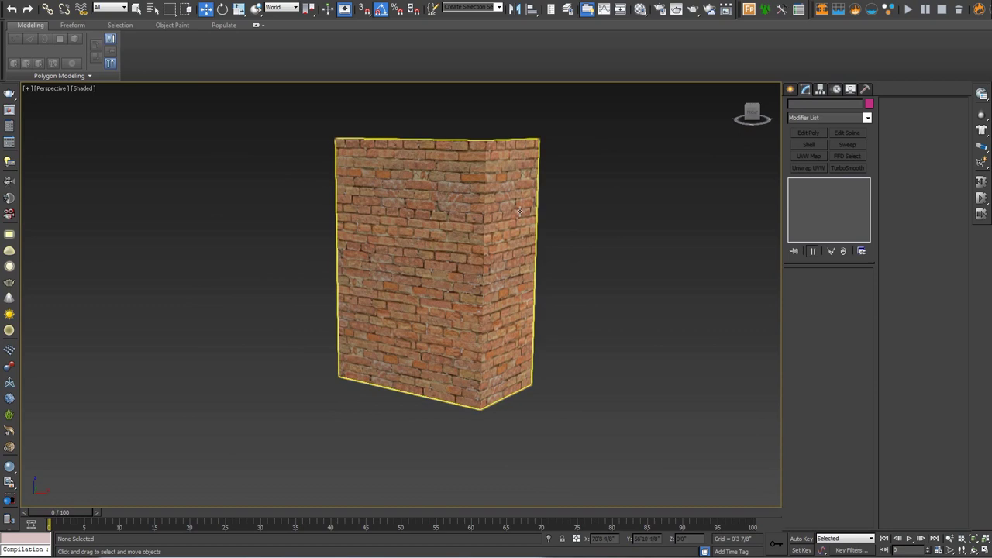
scroll(586, 265, down, 2)
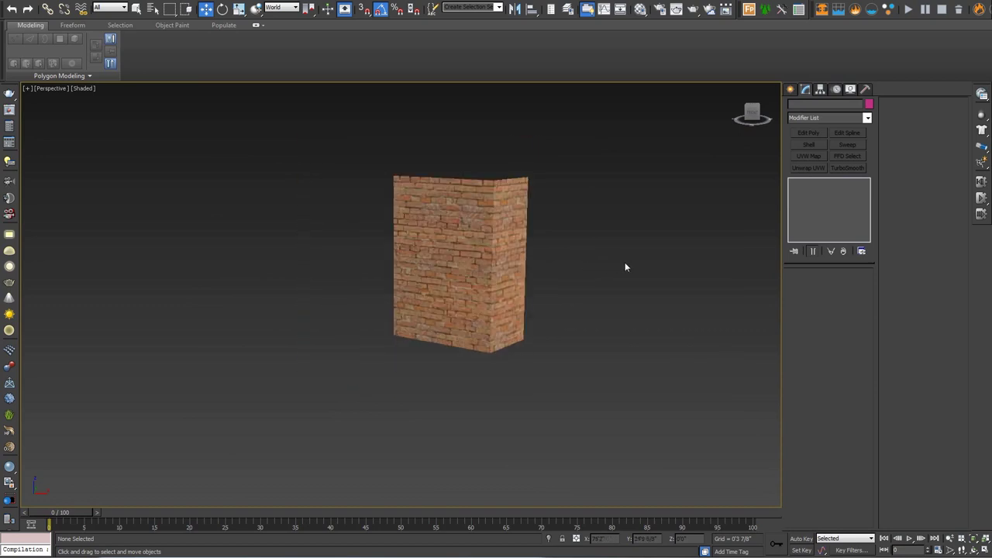
scroll(542, 271, down, 3)
alt+middle_drag(507, 277, 484, 306)
click(574, 277)
key(z)
mouse_move(579, 280)
alt+middle_down()
mouse_move(565, 323)
mouse_move(553, 328)
mouse_move(571, 289)
alt+middle_up()
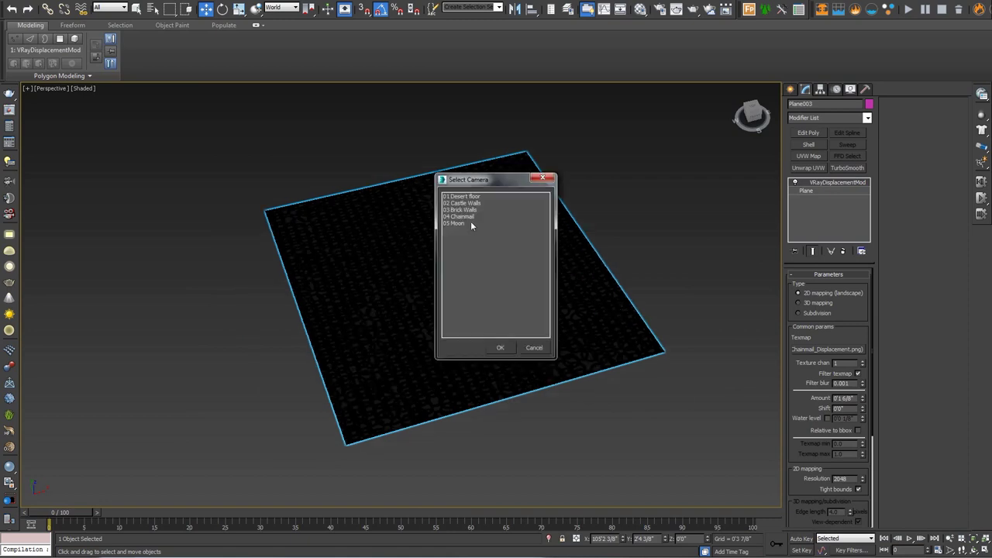
Try the 04 Chainmail camera, then toggle lights in Display's Hide by Category
double_click(469, 215)
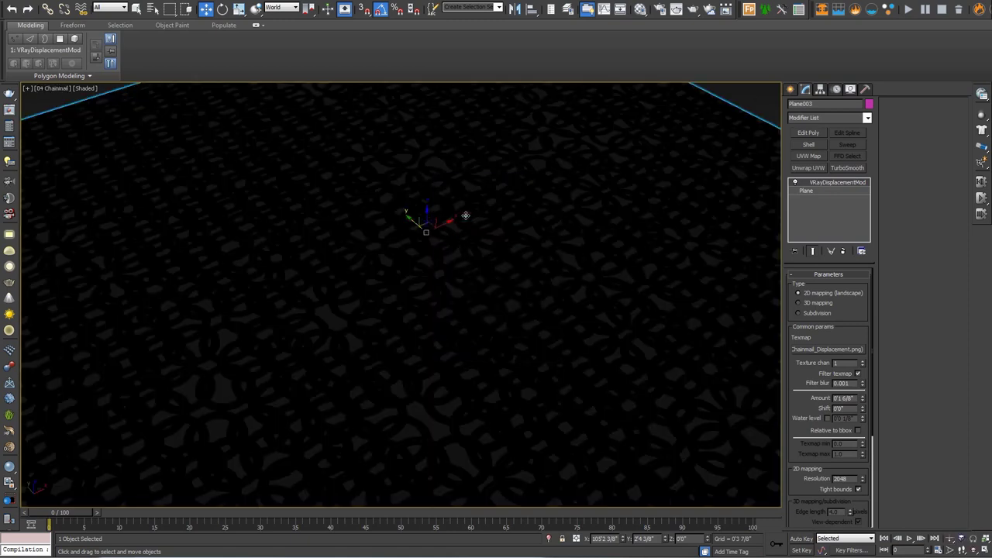
right_click(466, 218)
key(p)
alt+middle_drag(569, 308, 585, 265)
click(850, 90)
click(807, 210)
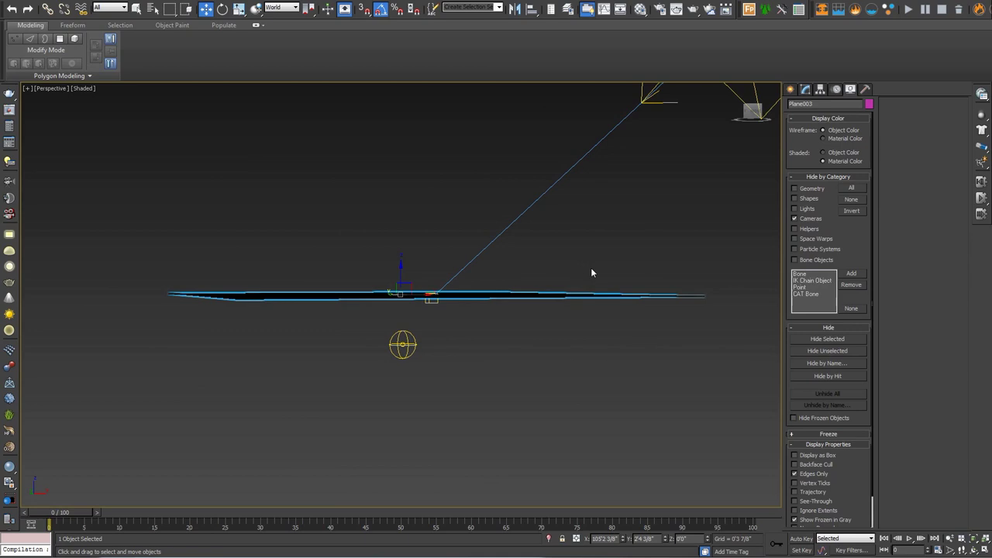
alt+middle_drag(593, 262, 589, 268)
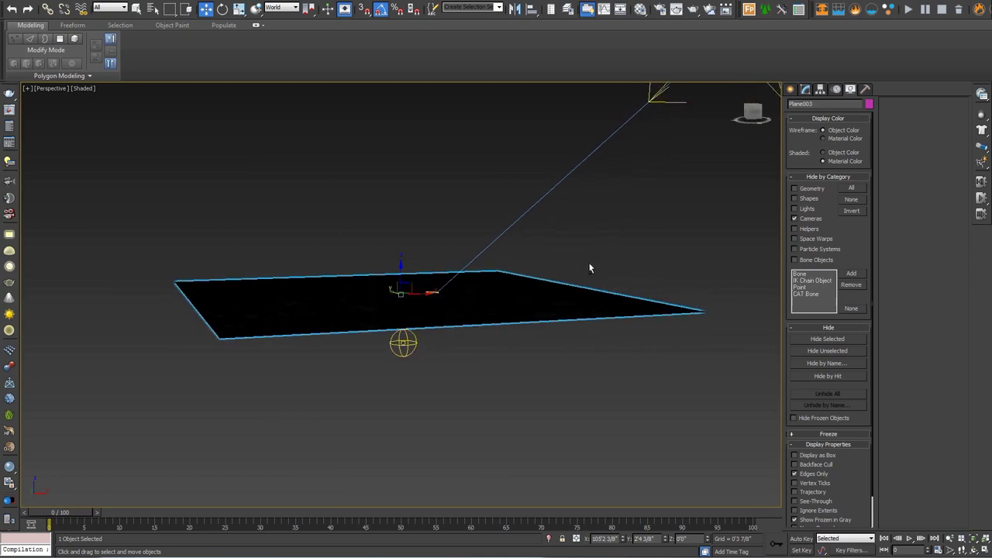
click(793, 209)
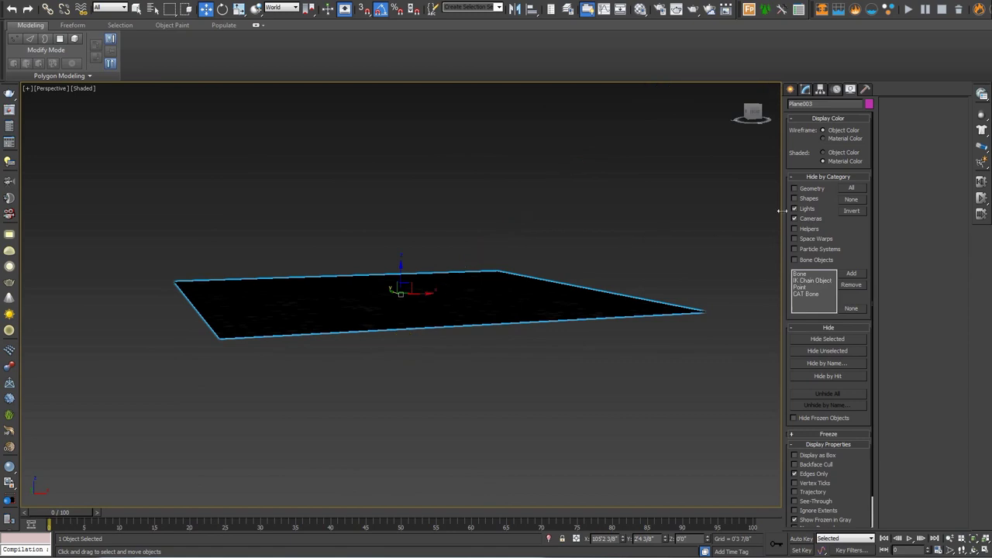
Deselect the plane and view through the 04 Chainmail camera
click(459, 241)
key(c)
double_click(465, 217)
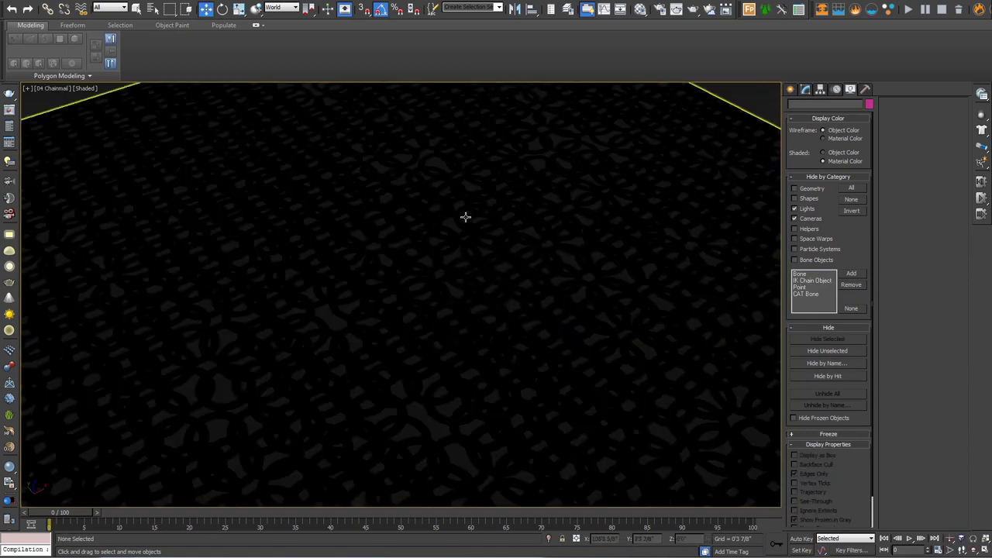
right_click(465, 220)
Open the V-Ray frame buffer and render the 04 Chainmail camera view
click(497, 330)
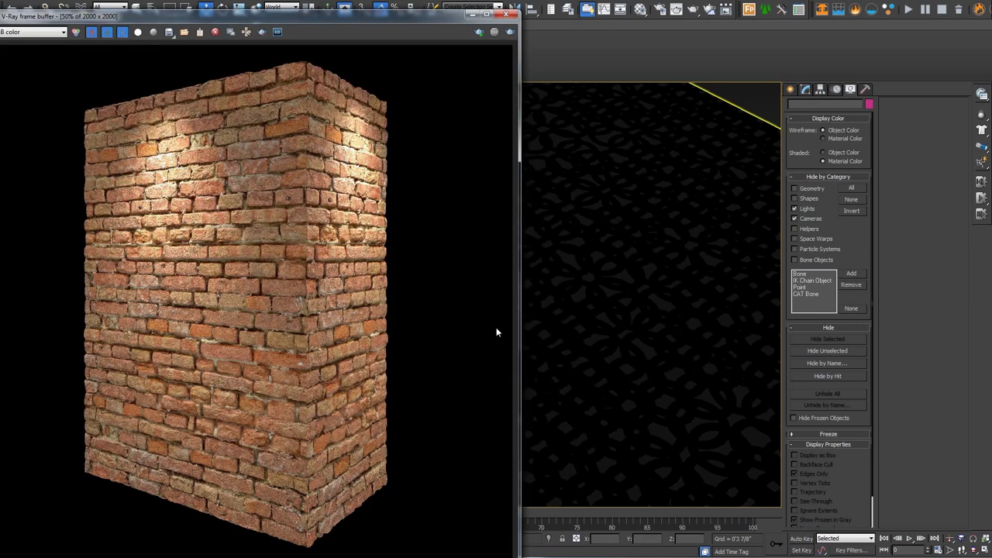
click(805, 89)
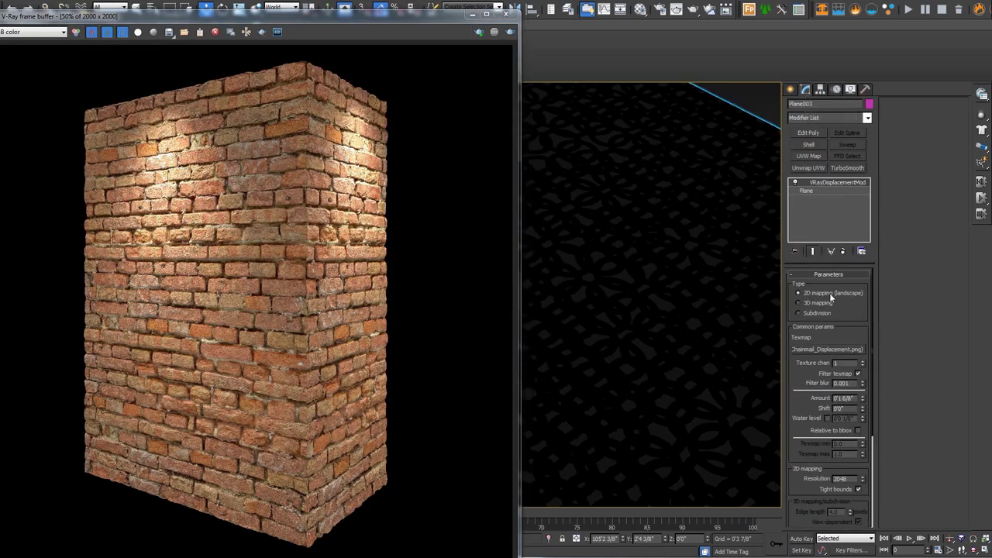
scroll(805, 372, down, 3)
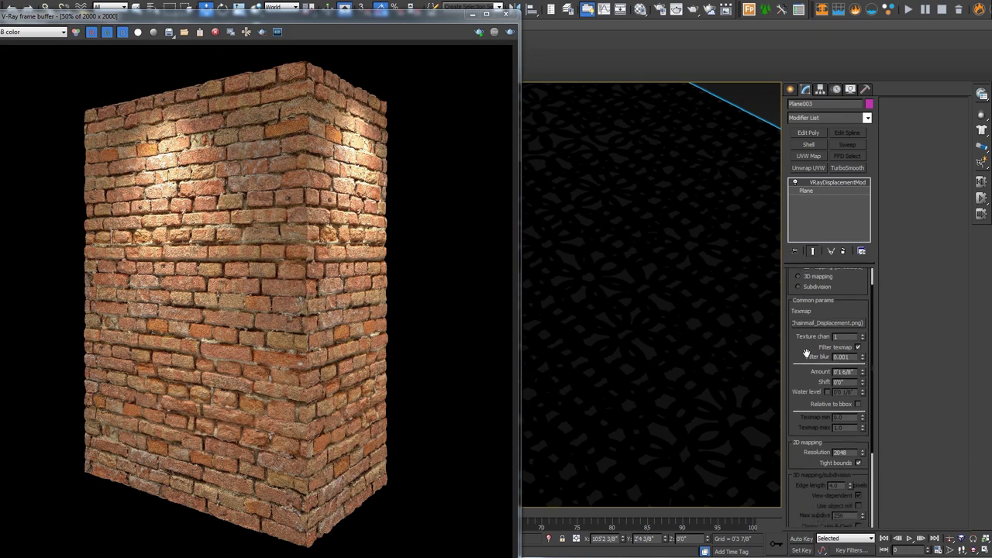
scroll(804, 366, down, 1)
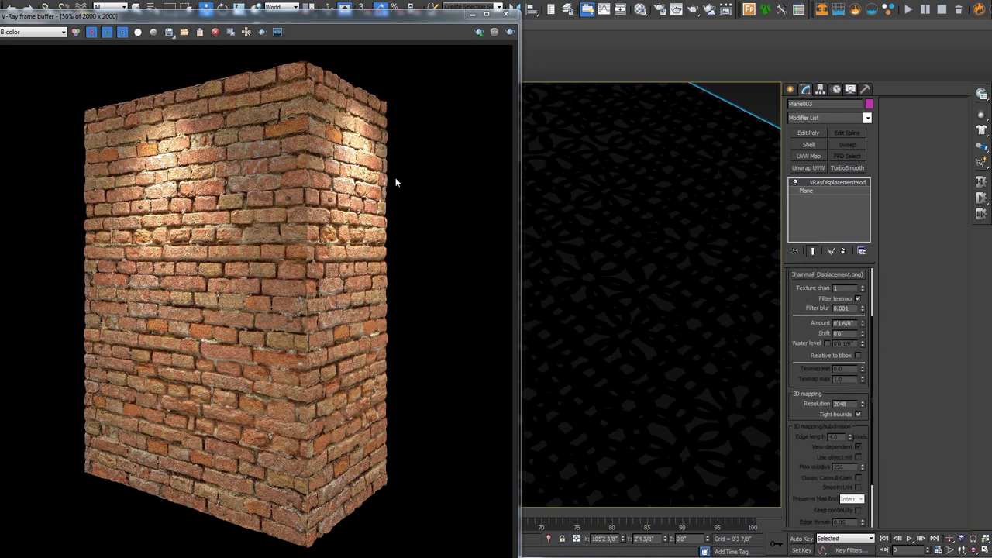
click(510, 32)
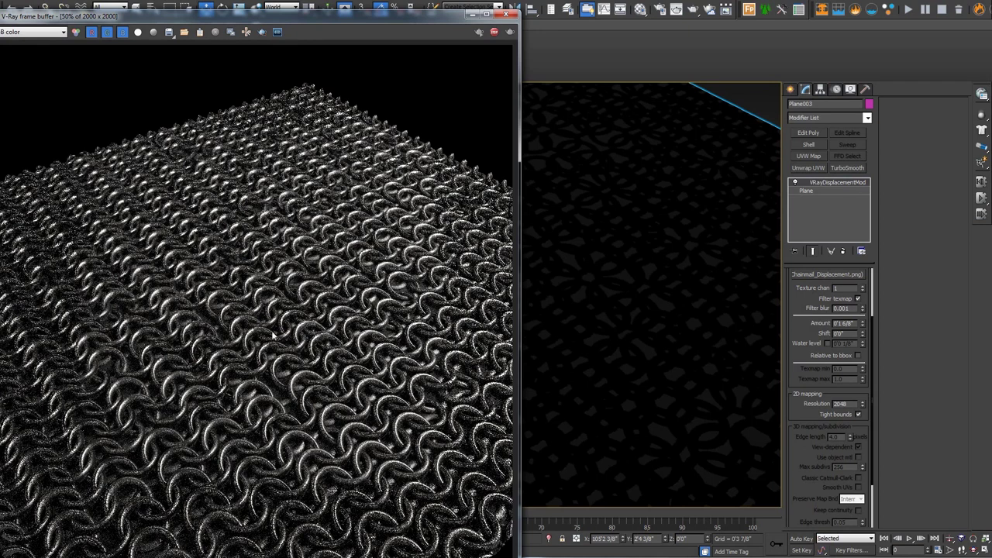
Inspect the displaced chainmail rings at 100% in the frame buffer
double_click(273, 335)
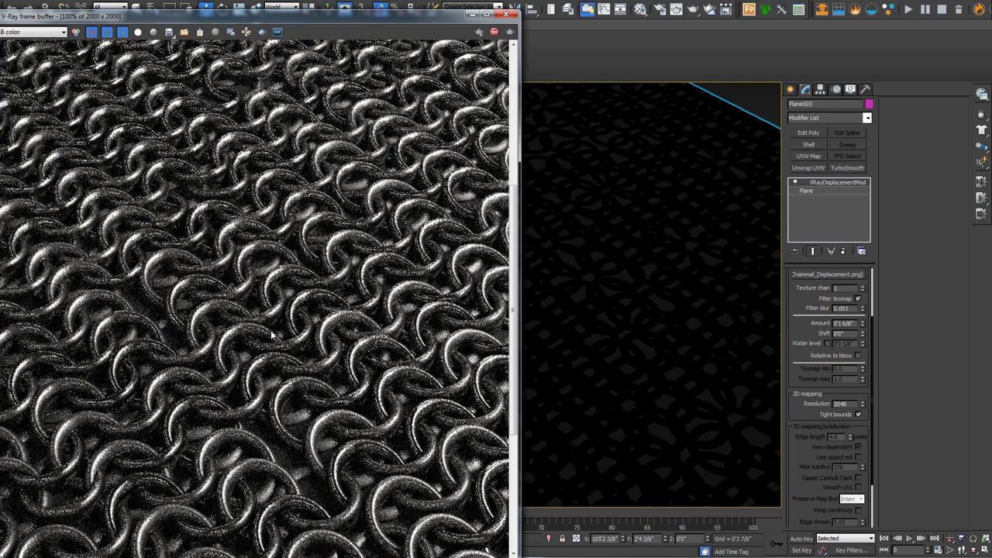
scroll(273, 335, down, 1)
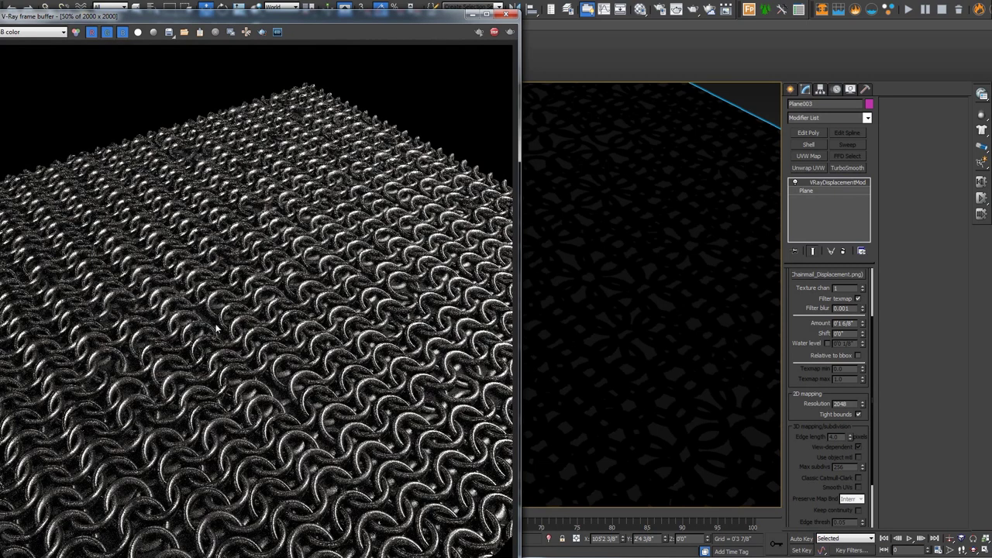
double_click(255, 355)
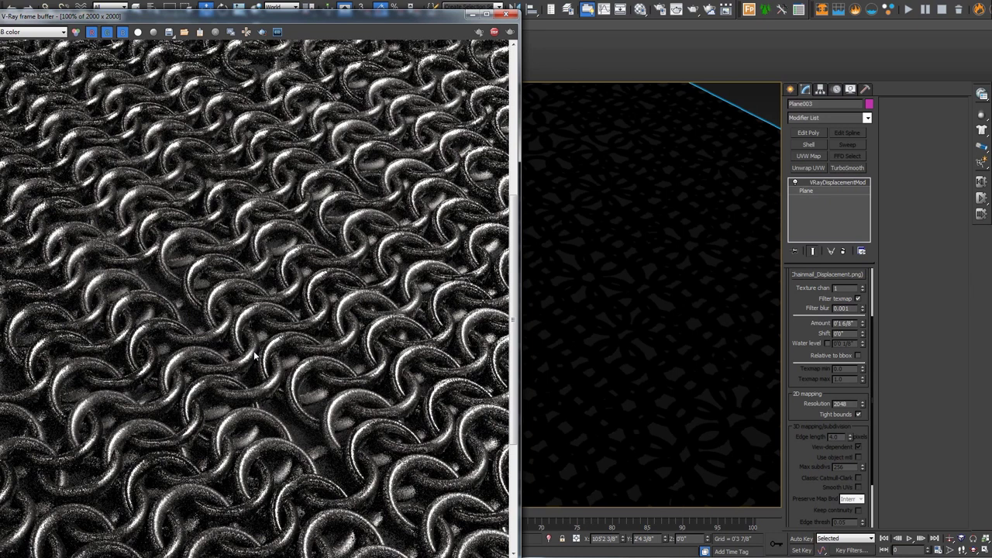
scroll(256, 355, down, 1)
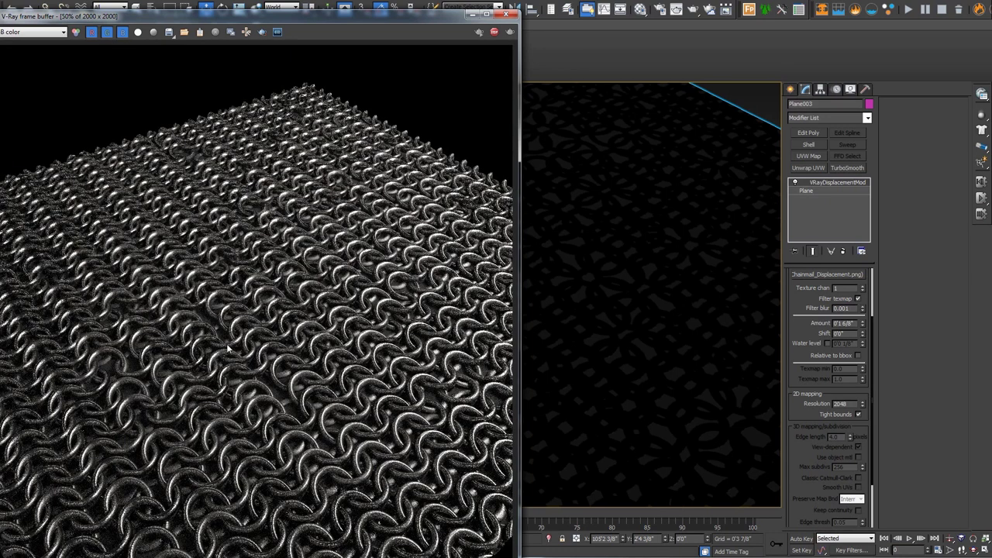
double_click(259, 375)
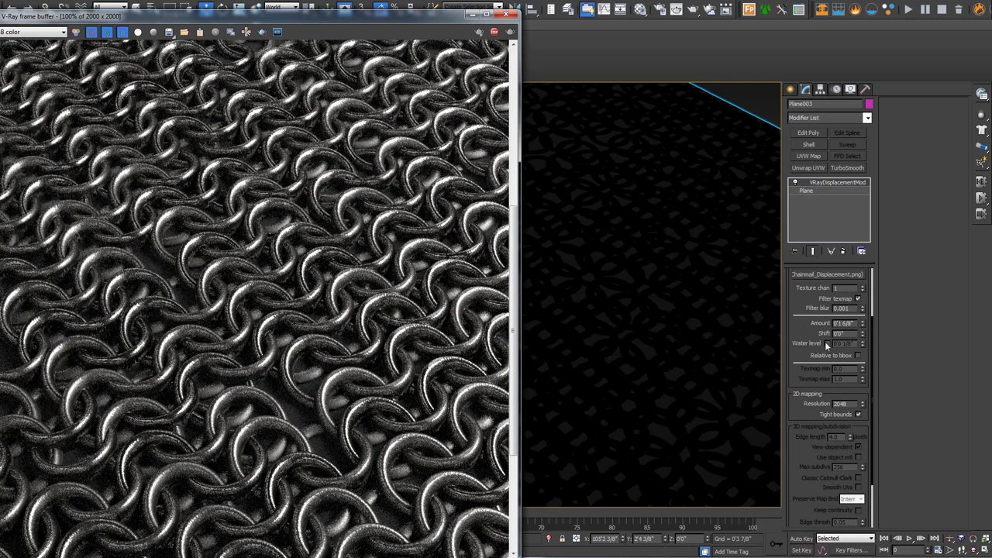
scroll(346, 317, down, 2)
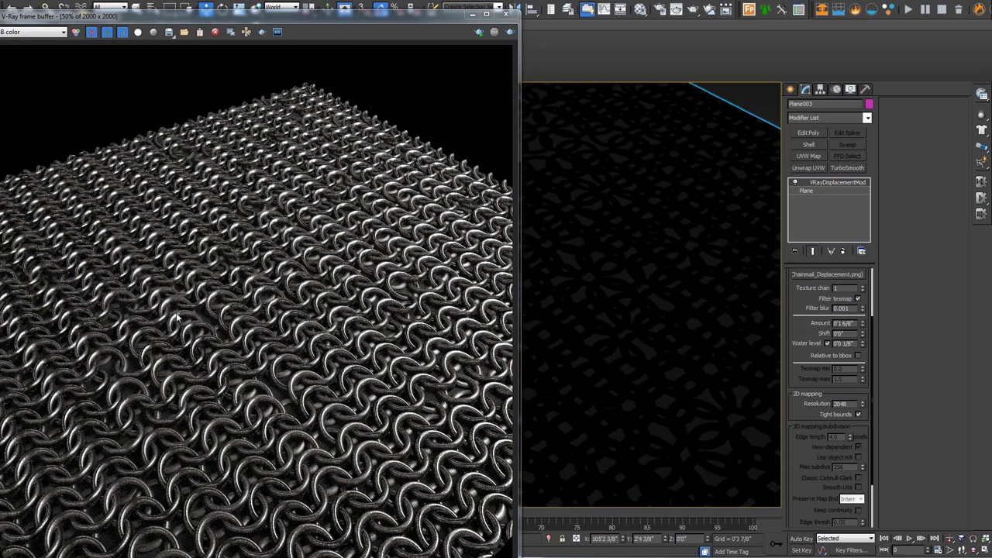
Re-render the chainmail with Water level on and zoom around the result
click(510, 33)
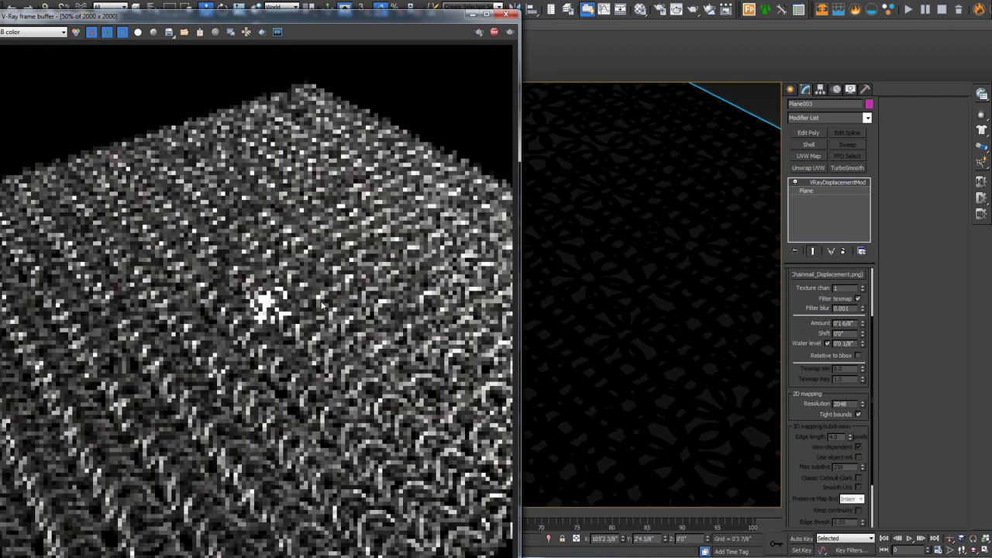
scroll(263, 312, up, 2)
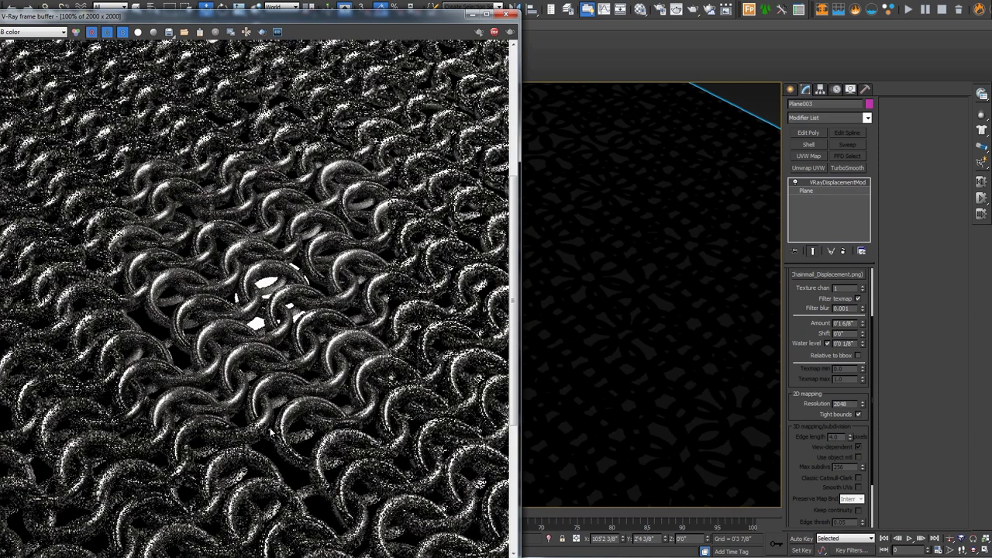
scroll(233, 391, up, 2)
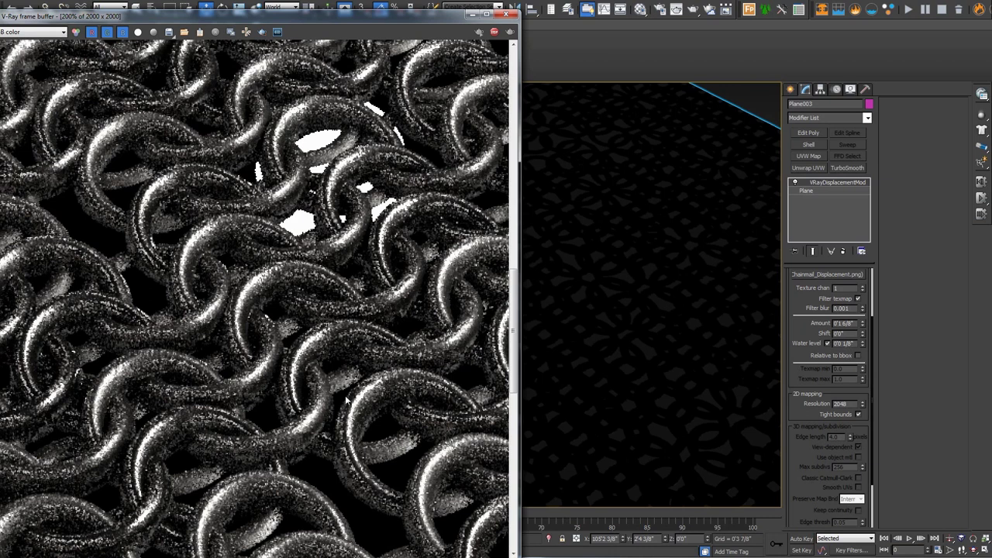
scroll(275, 376, down, 1)
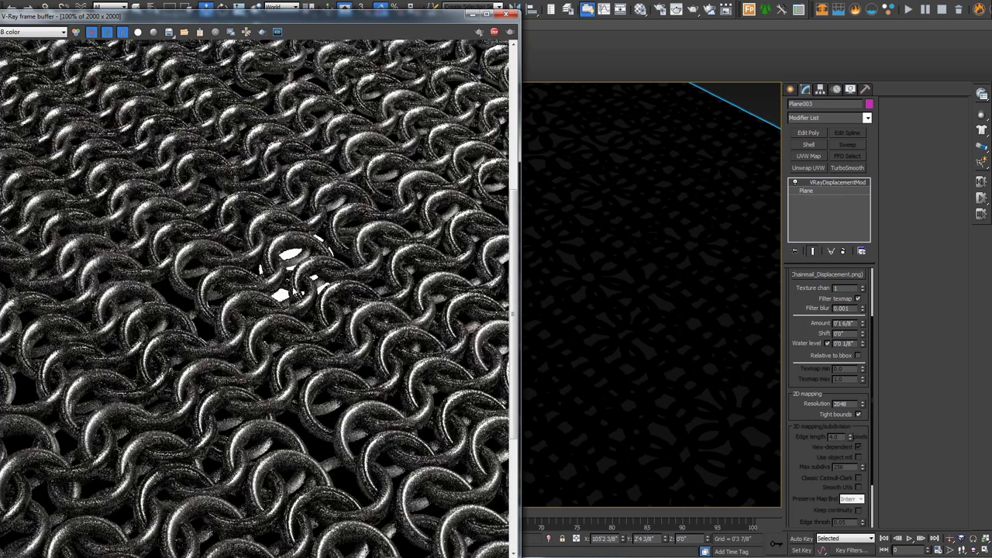
scroll(293, 290, down, 1)
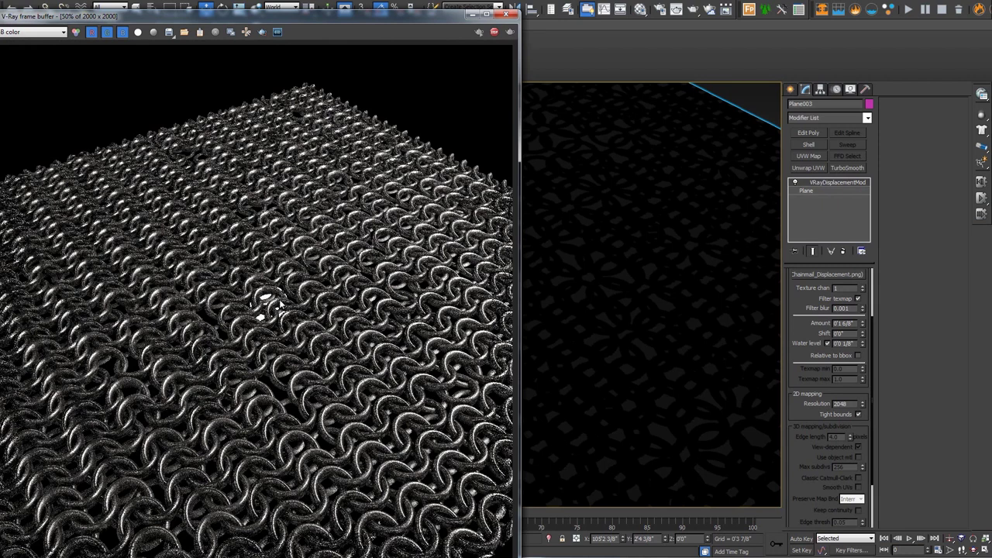
scroll(277, 306, up, 2)
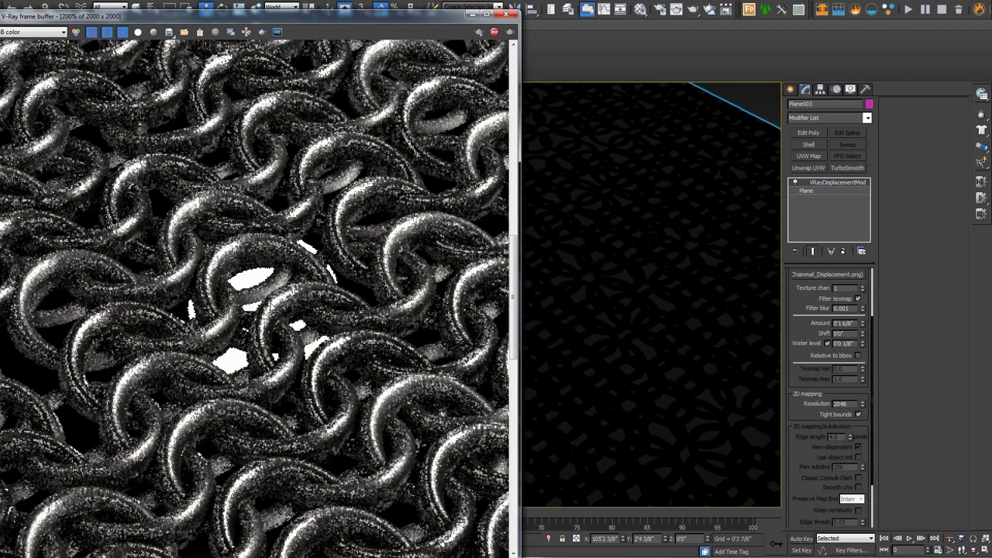
scroll(277, 306, down, 1)
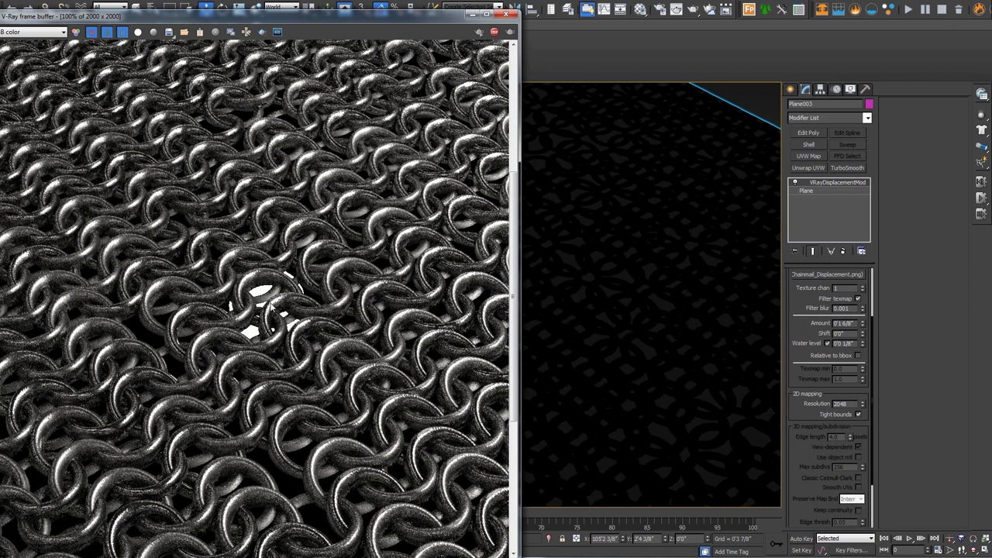
scroll(270, 307, down, 2)
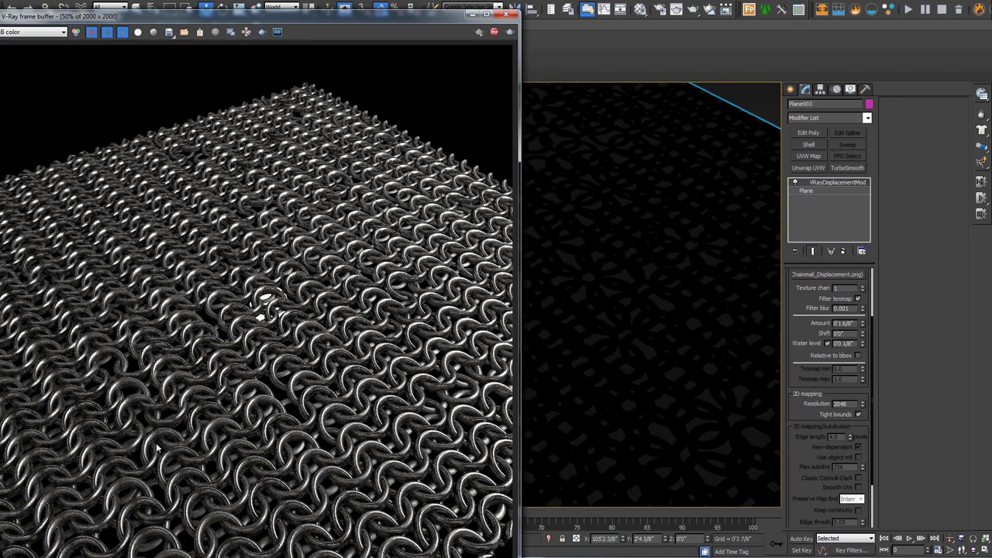
Compare the render with the chainmail displacement map in Photoshop, then close the frame buffer
key(alt+Tab)
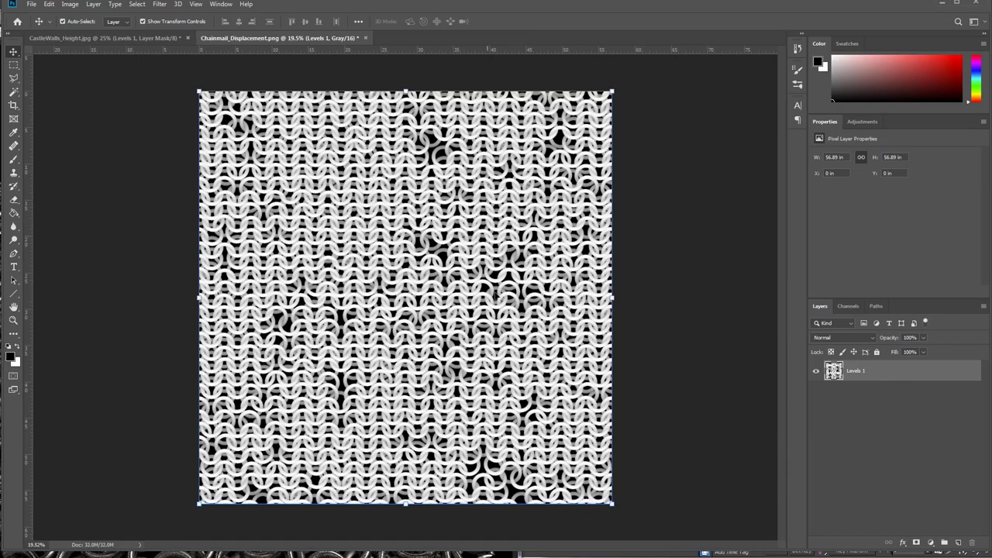
click(941, 2)
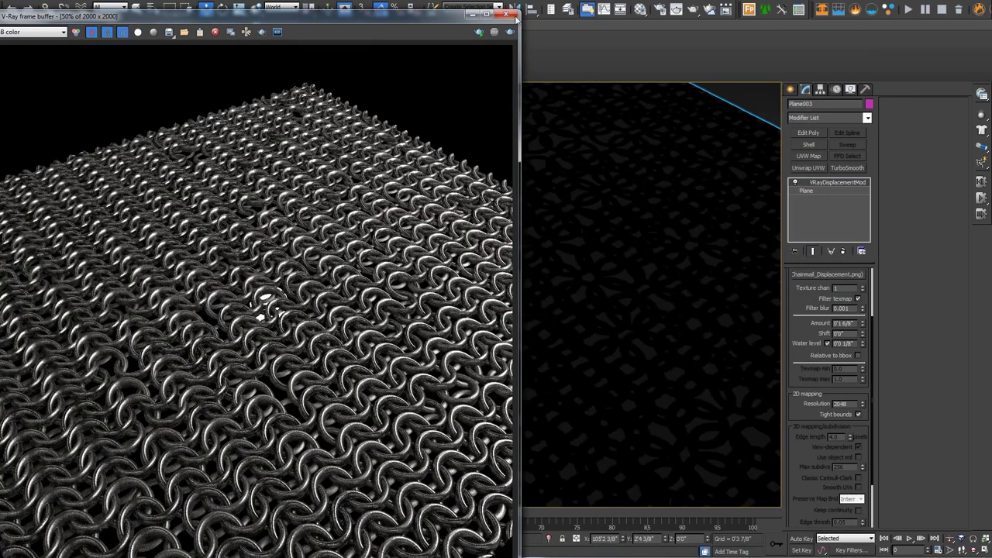
click(512, 15)
Select the moon sphere, view through the 05 Moon camera, and switch to the Moon Kit page
key(p)
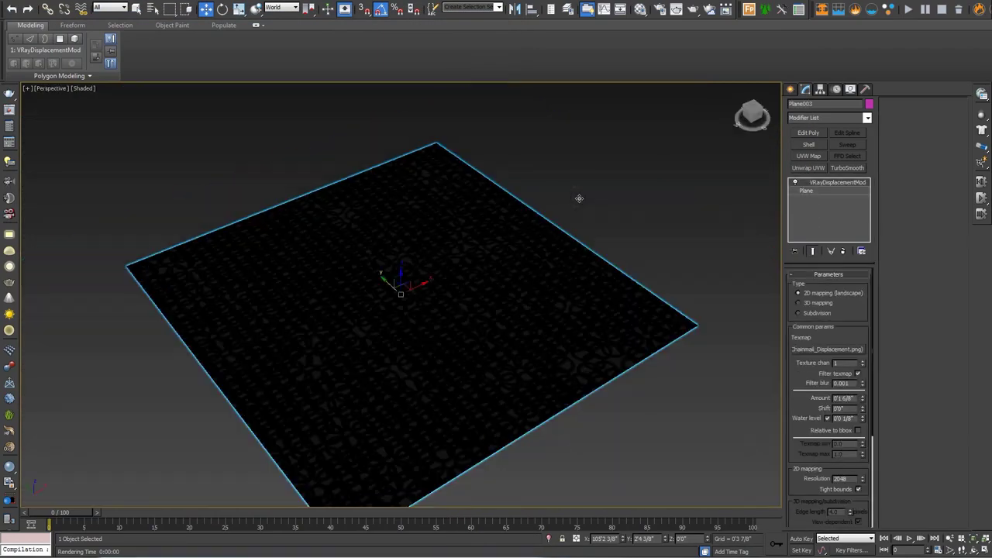
scroll(633, 250, up, 1)
scroll(536, 259, down, 5)
middle_drag(536, 258, 330, 245)
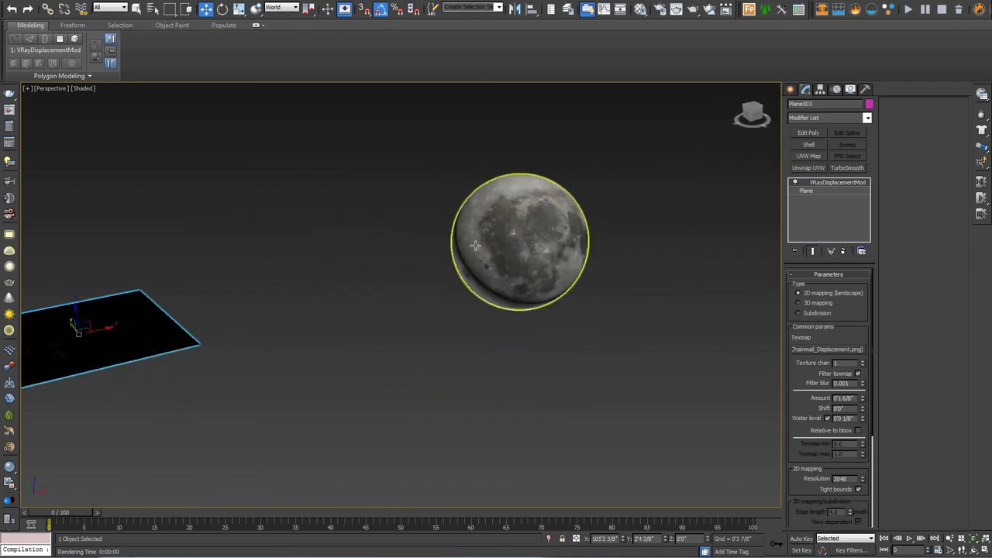
click(504, 220)
key(c)
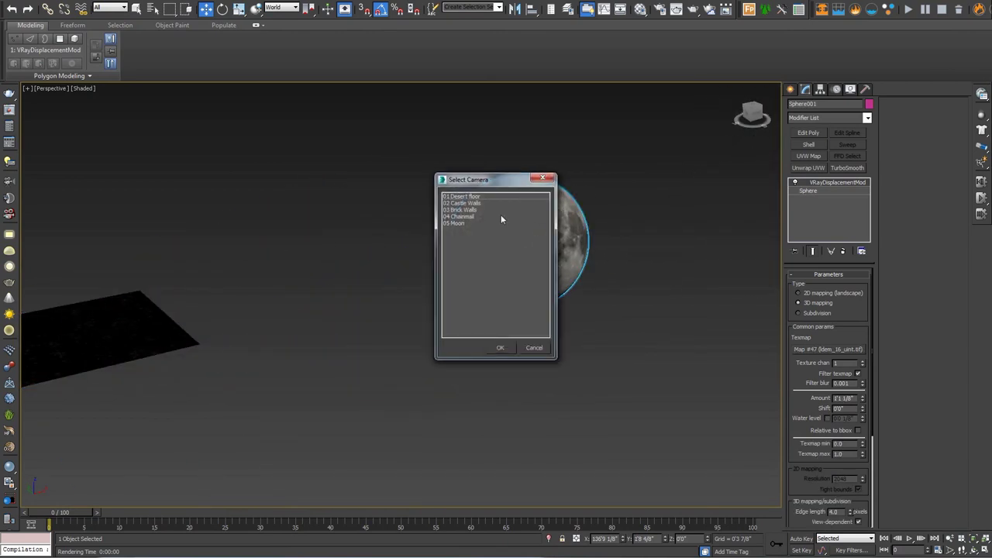
double_click(456, 224)
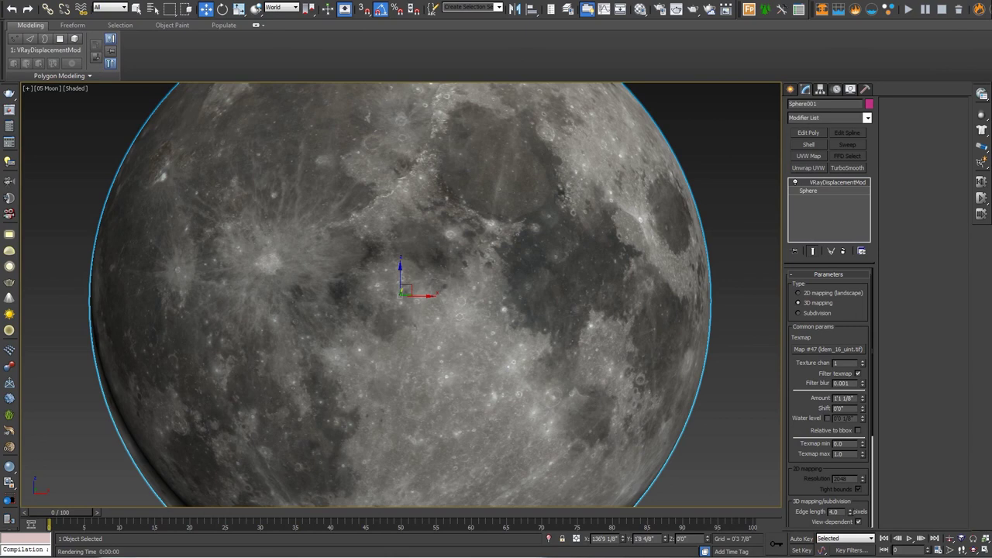
key(alt+Tab)
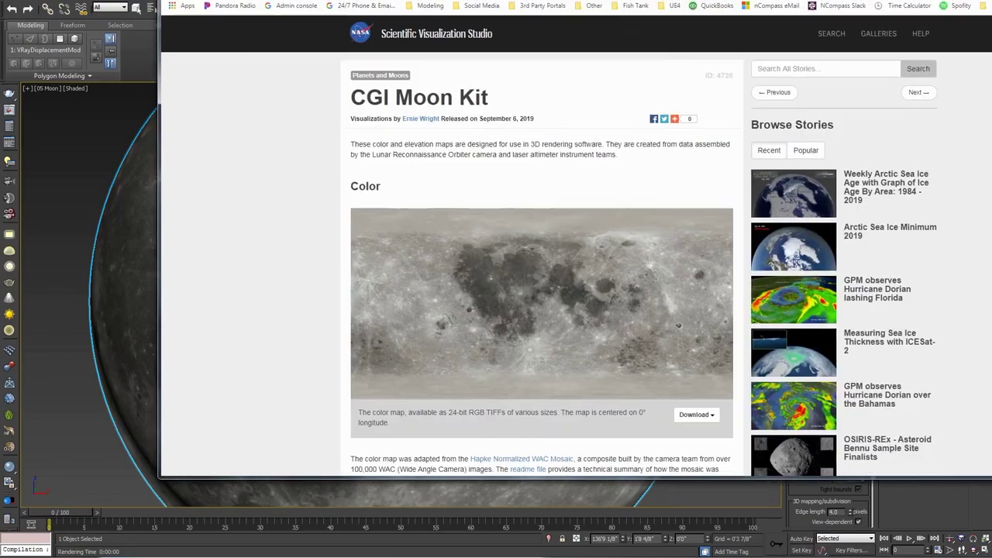
Maximize the browser and show the Moon Kit displacement map's TIFF download options
double_click(814, 51)
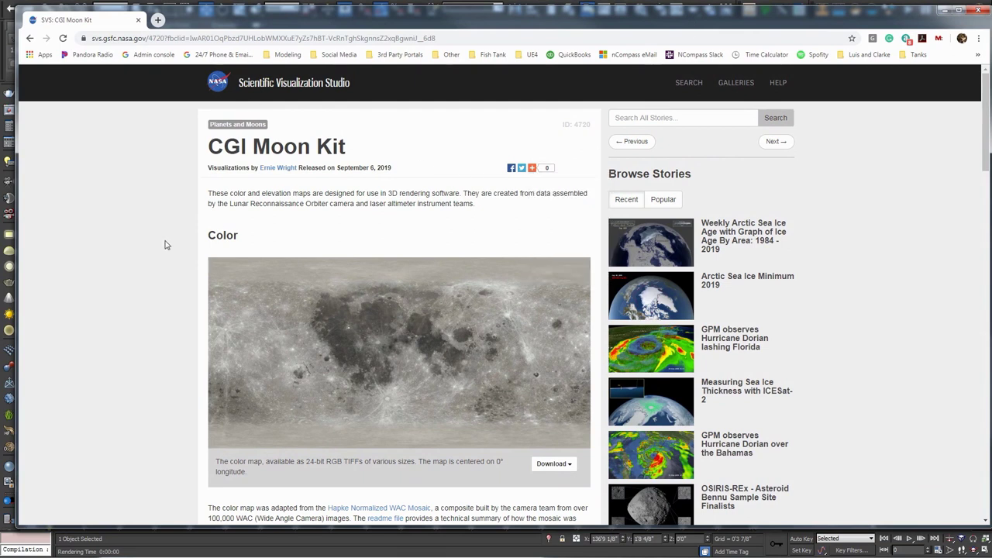
scroll(164, 245, down, 6)
scroll(164, 245, up, 10)
scroll(400, 325, down, 8)
scroll(393, 245, up, 2)
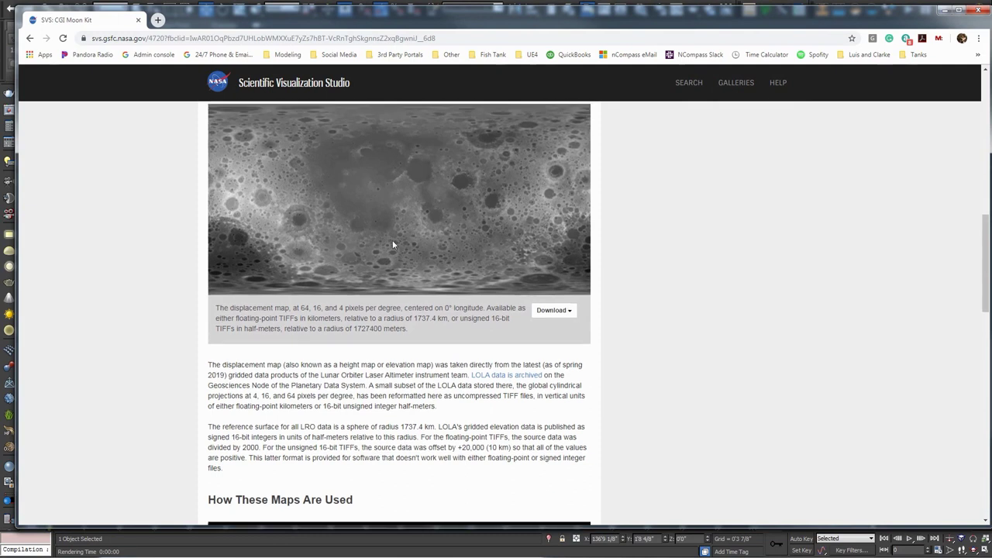
scroll(393, 245, up, 2)
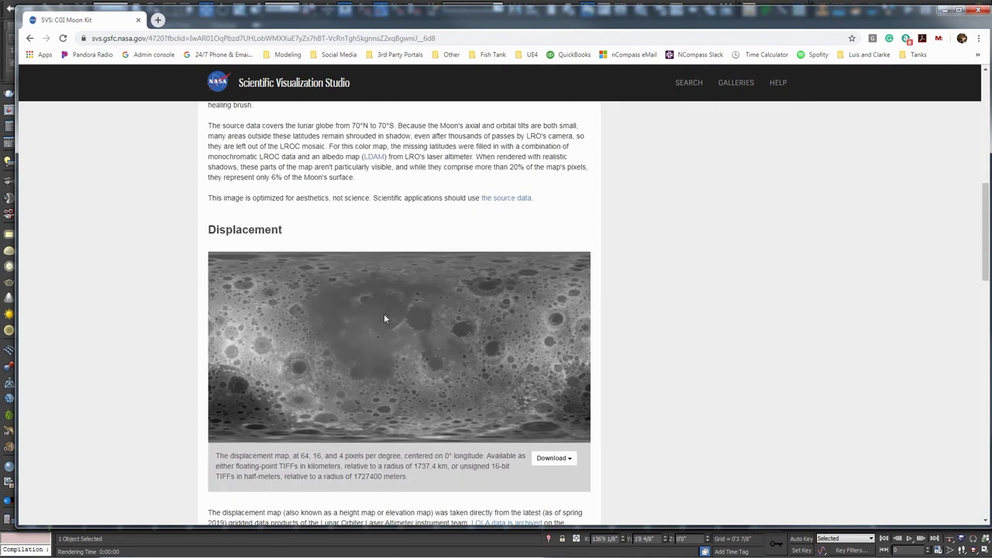
click(562, 463)
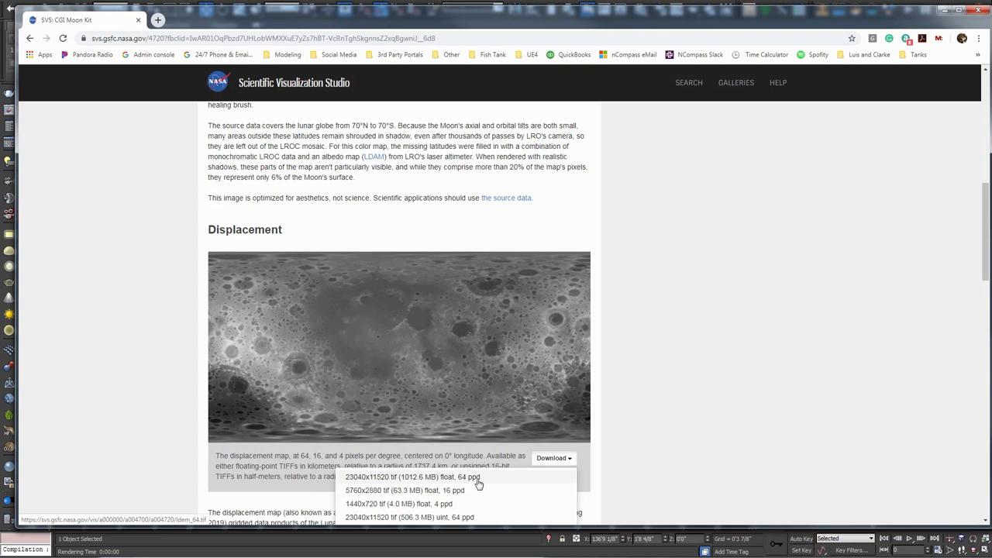
Scroll to 'How These Maps Are Used', then minimize the browser back to 3ds Max
scroll(687, 381, down, 1)
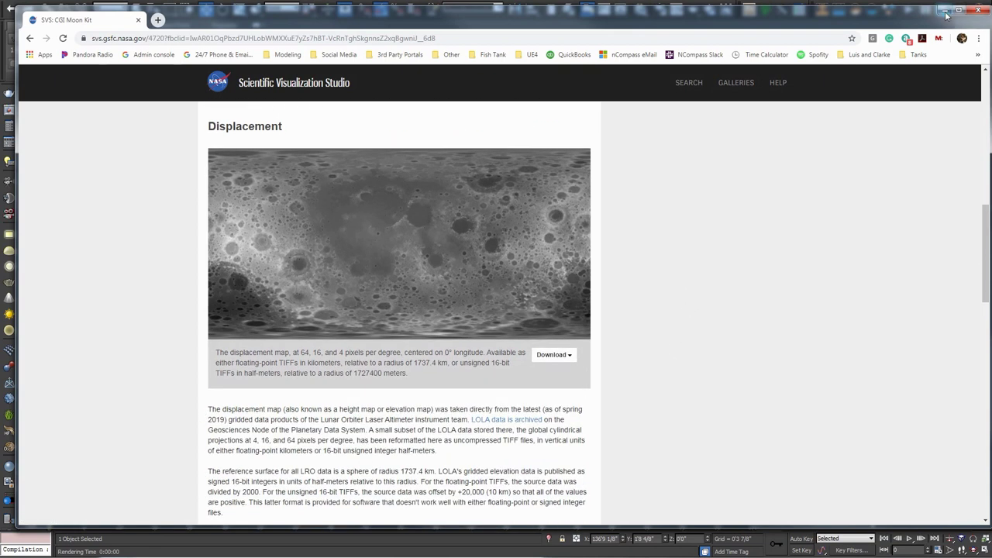
click(945, 11)
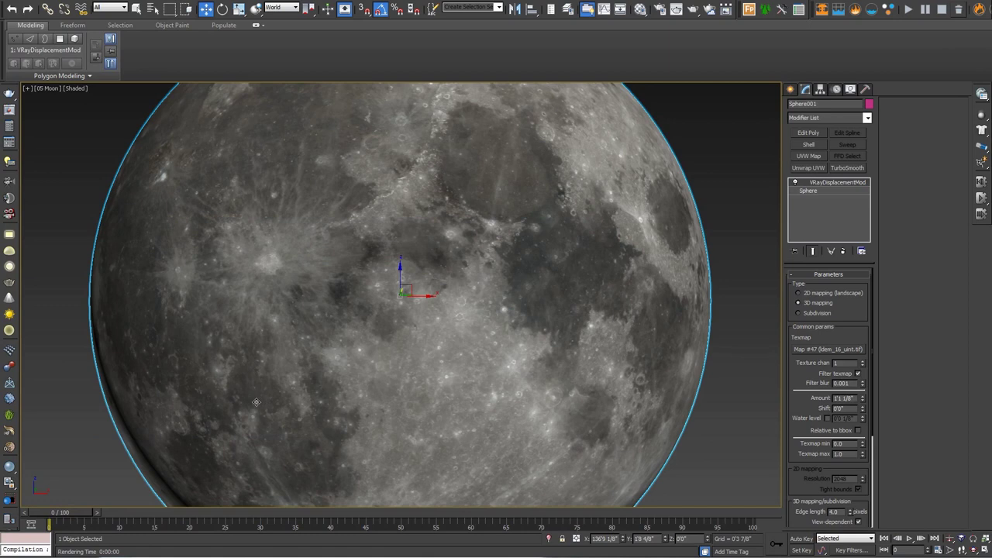
key(alt+Tab)
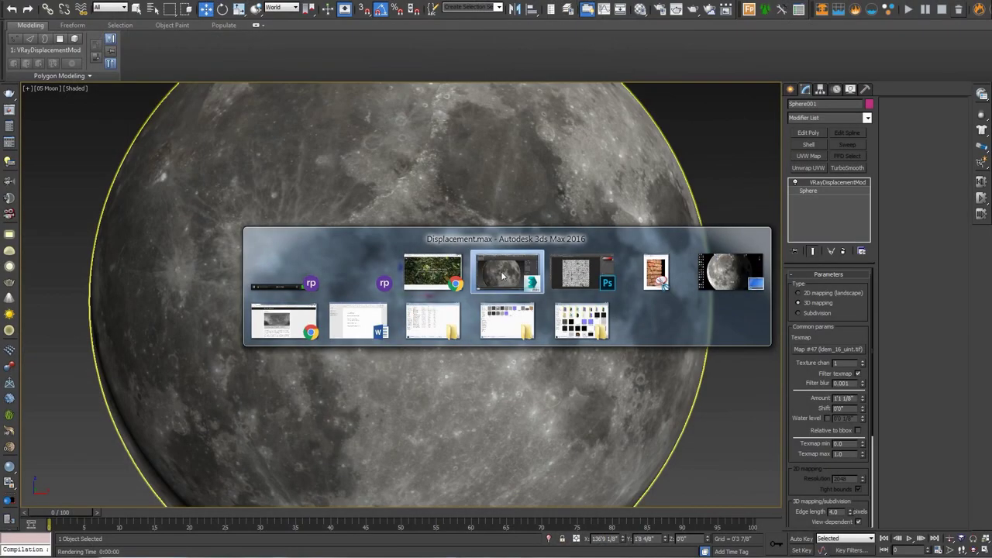
key(alt+Tab)
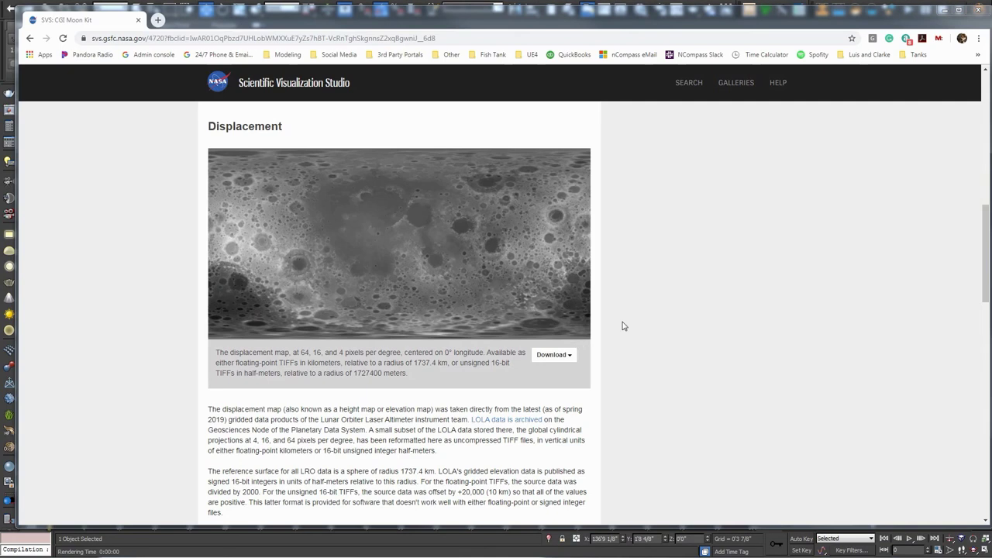
scroll(659, 333, down, 6)
scroll(693, 343, up, 1)
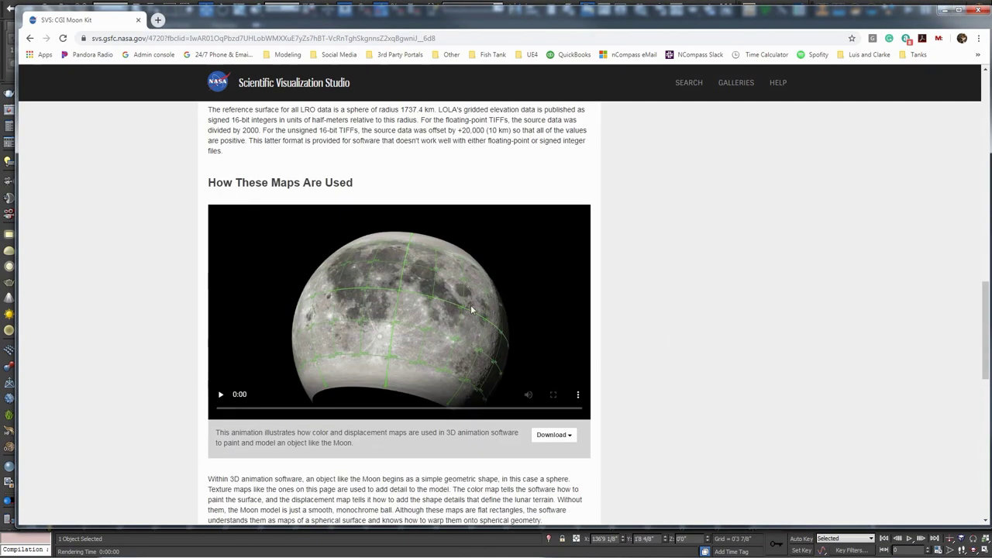
click(942, 10)
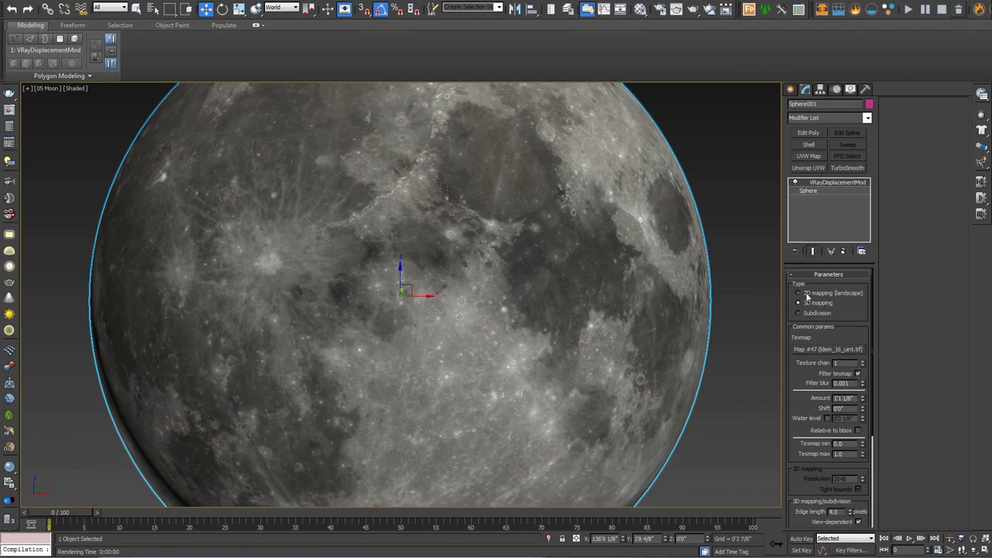
Open the V-Ray frame buffer from the viewport menu and render the moon sphere
drag(803, 386, 807, 310)
drag(814, 404, 802, 340)
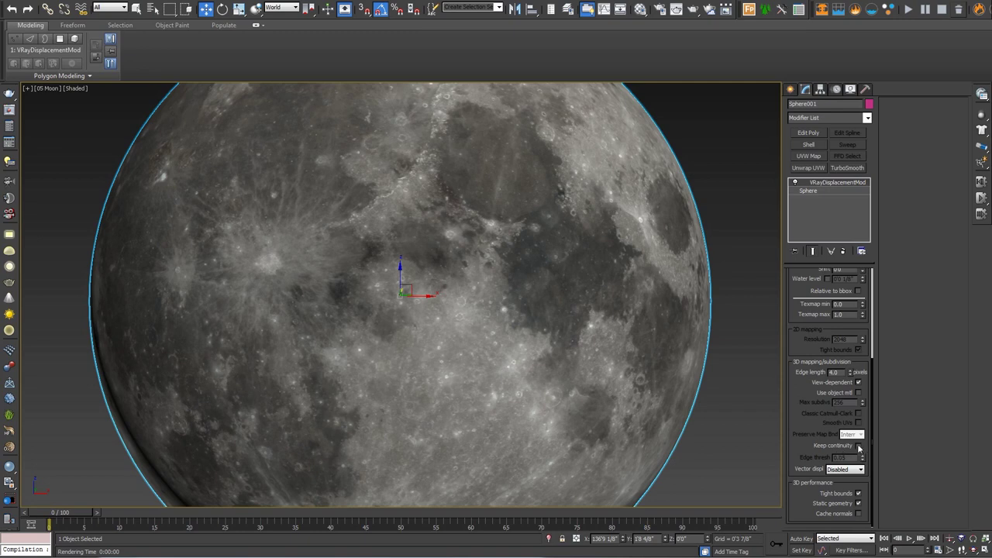
right_click(496, 273)
click(514, 389)
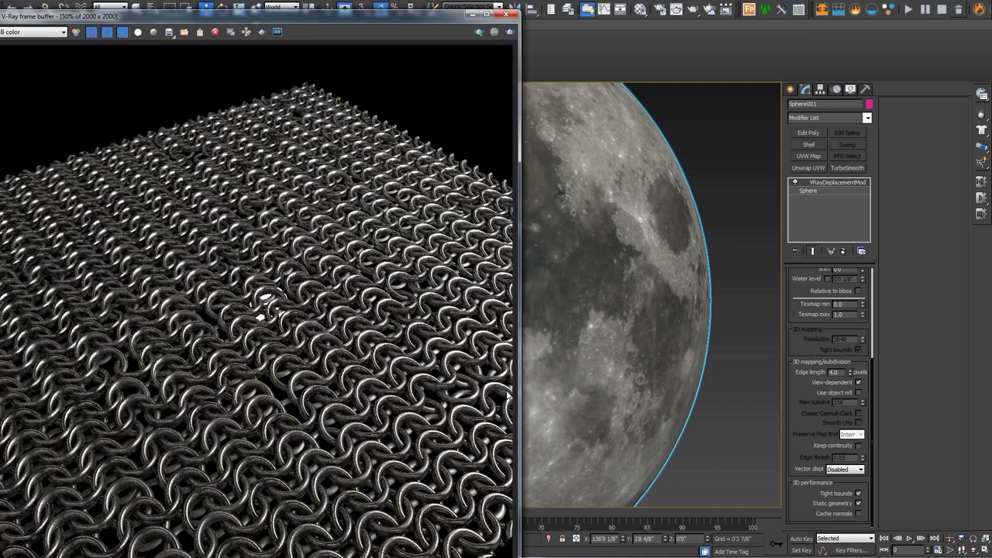
click(510, 32)
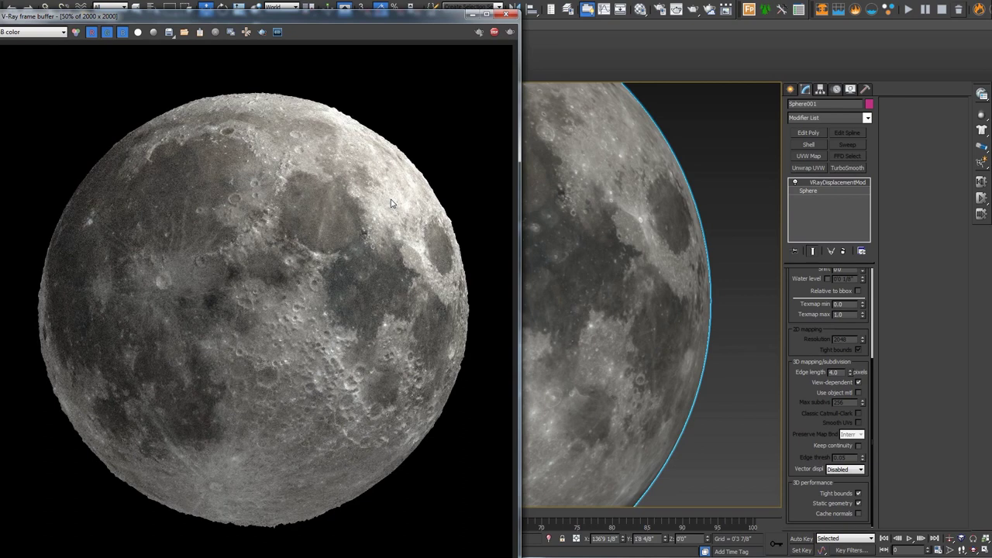
Zoom the moon render to 200% to inspect craters and rim, then back to 50%
scroll(328, 121, up, 2)
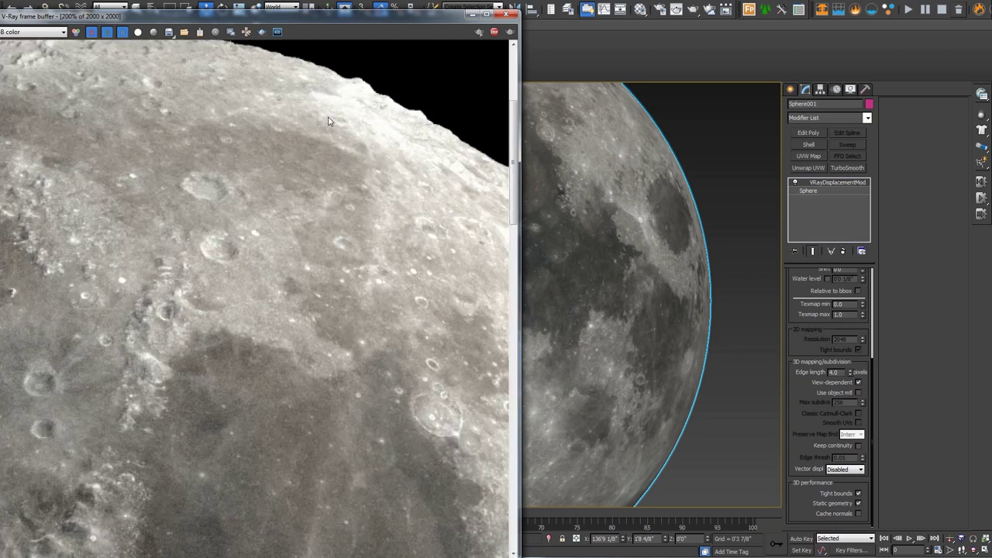
scroll(328, 121, down, 1)
scroll(223, 123, up, 1)
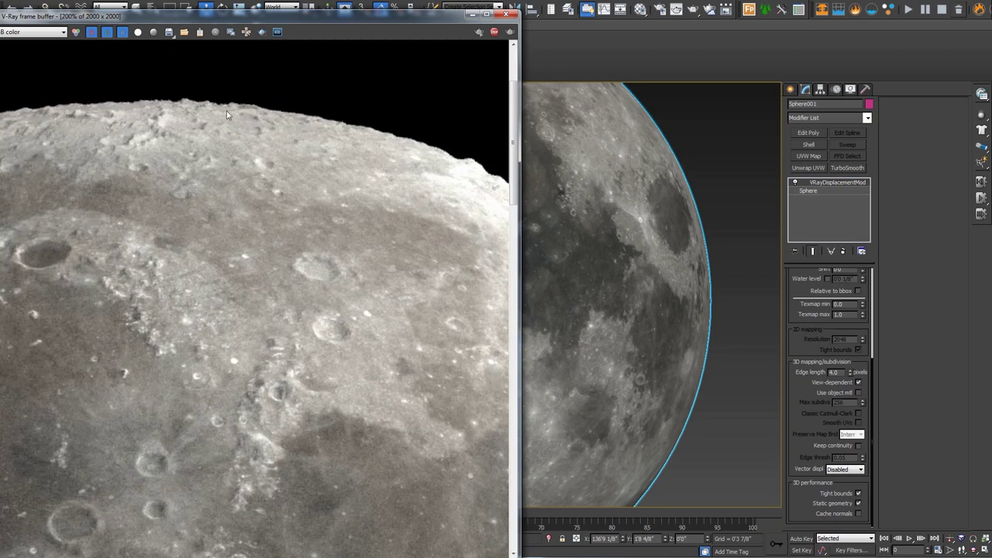
scroll(302, 144, down, 1)
scroll(348, 186, down, 1)
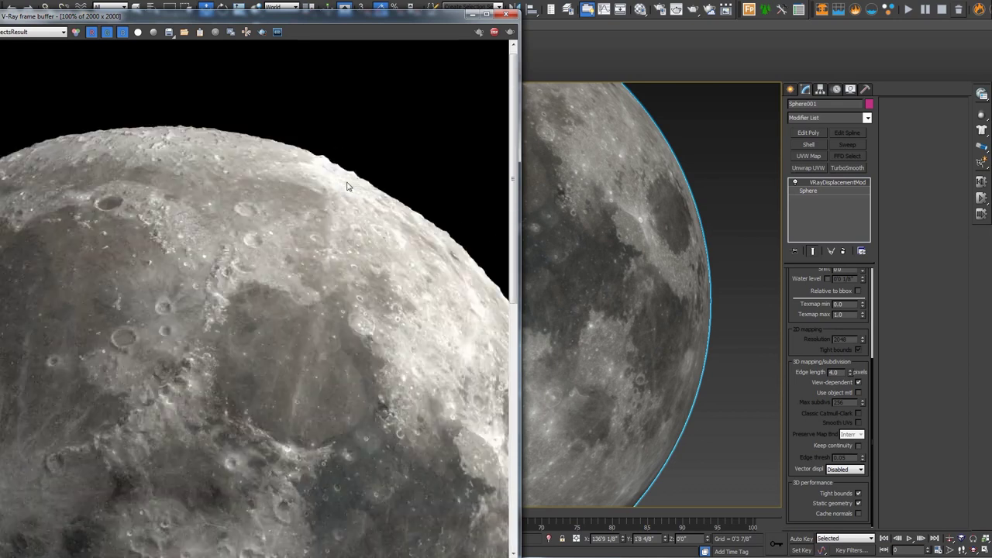
scroll(347, 186, down, 2)
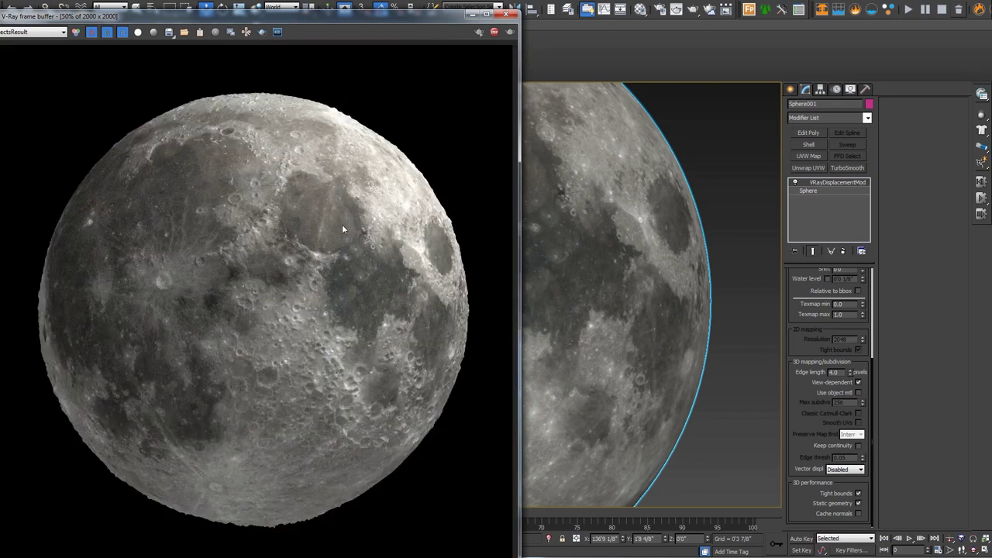
Lower the Blur of Map #47 (ldem_16_uint.tif moon height map) to 0.5 and re-render the moon
click(640, 9)
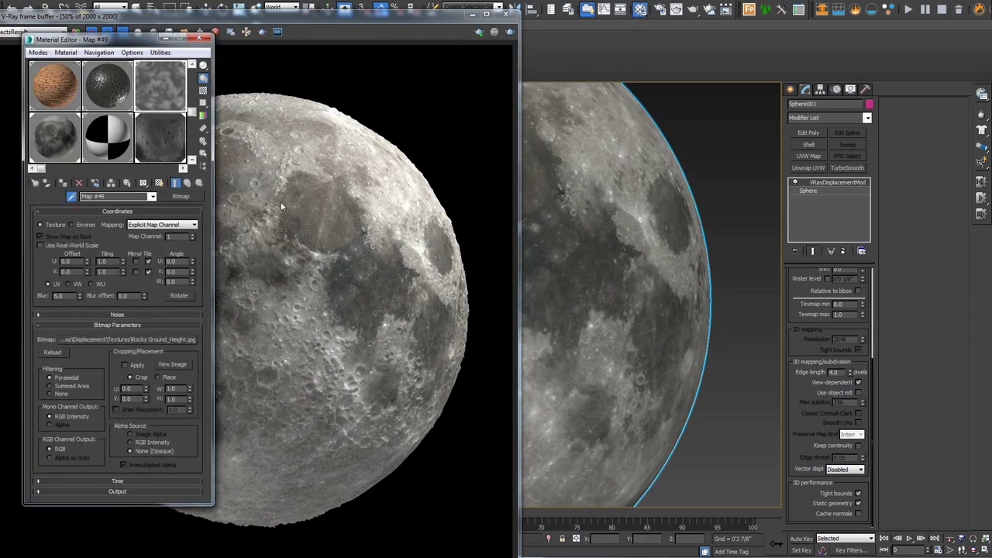
click(510, 184)
click(641, 10)
click(167, 139)
double_click(60, 296)
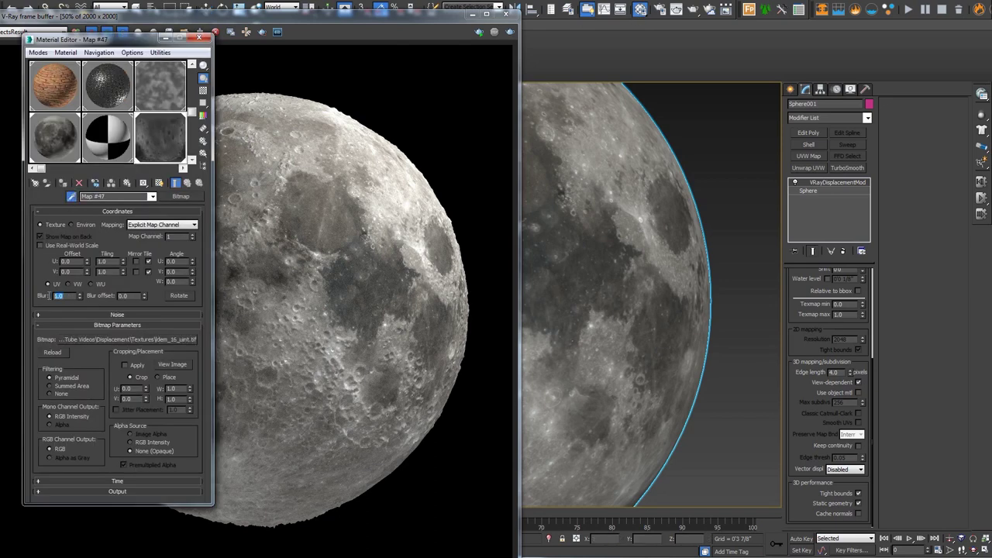
text(0.5)
key(Return)
click(510, 35)
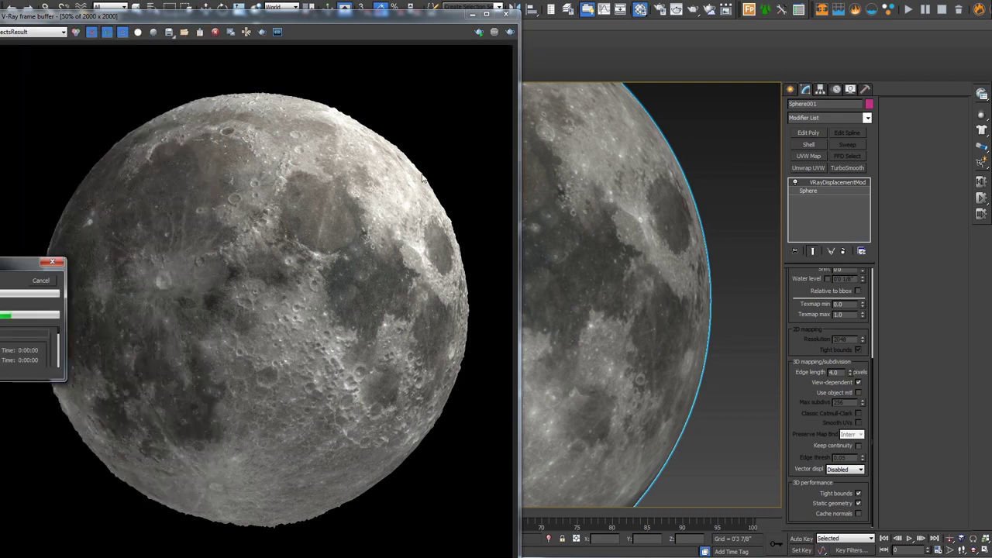